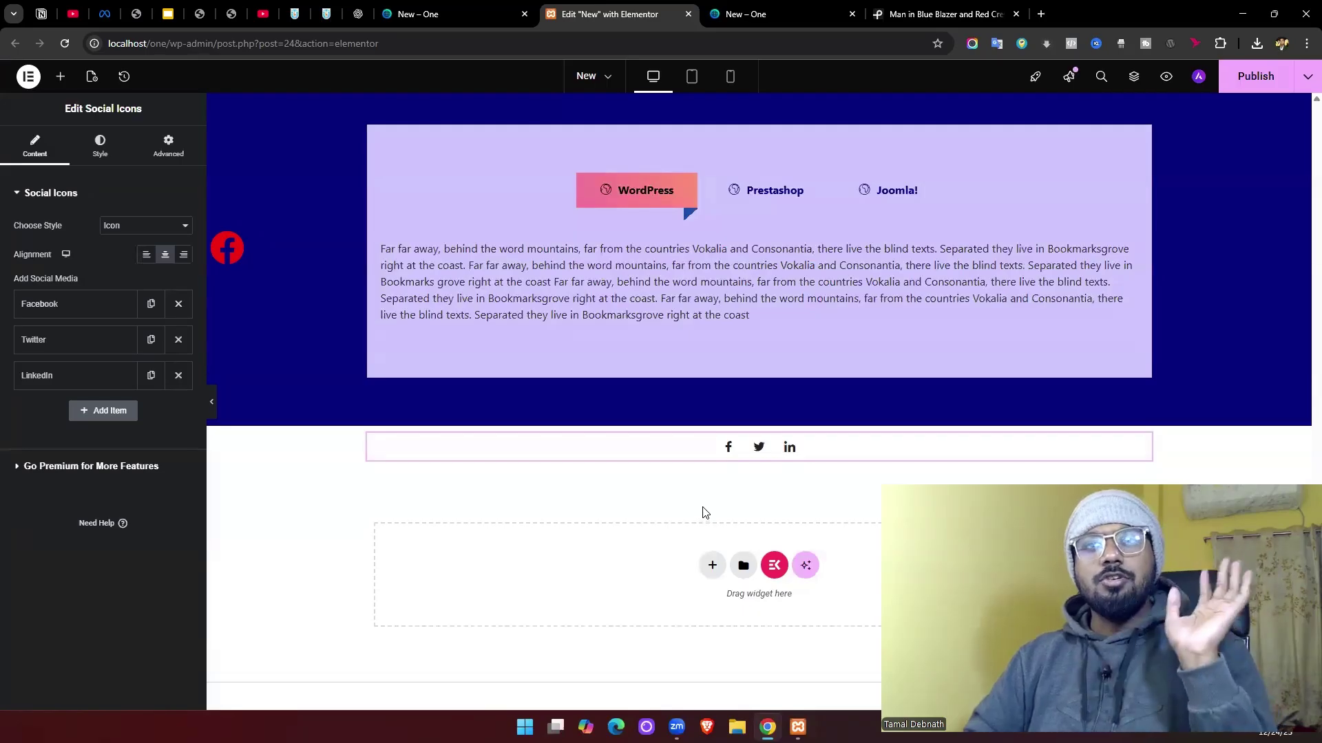
# - Try the Text style on the social icons widget and set its style to Both
pyautogui.click(144, 226)
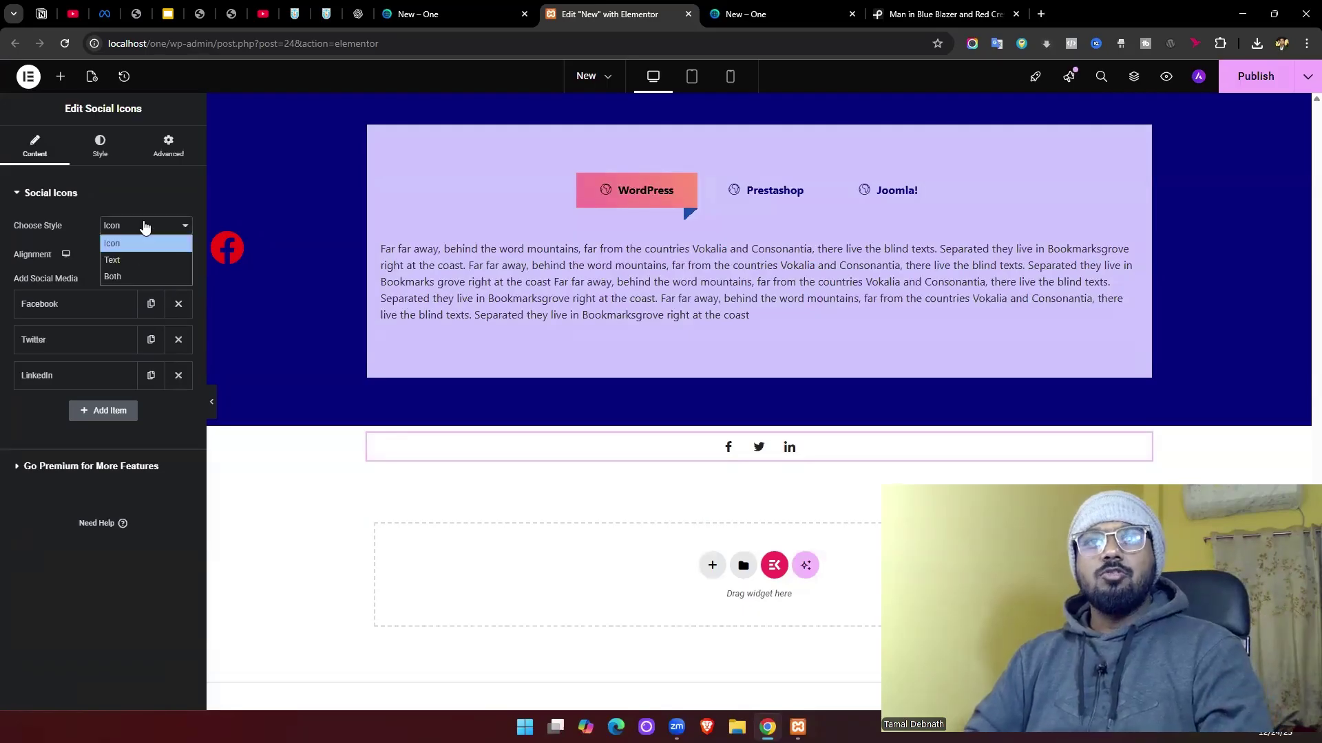
pyautogui.click(141, 260)
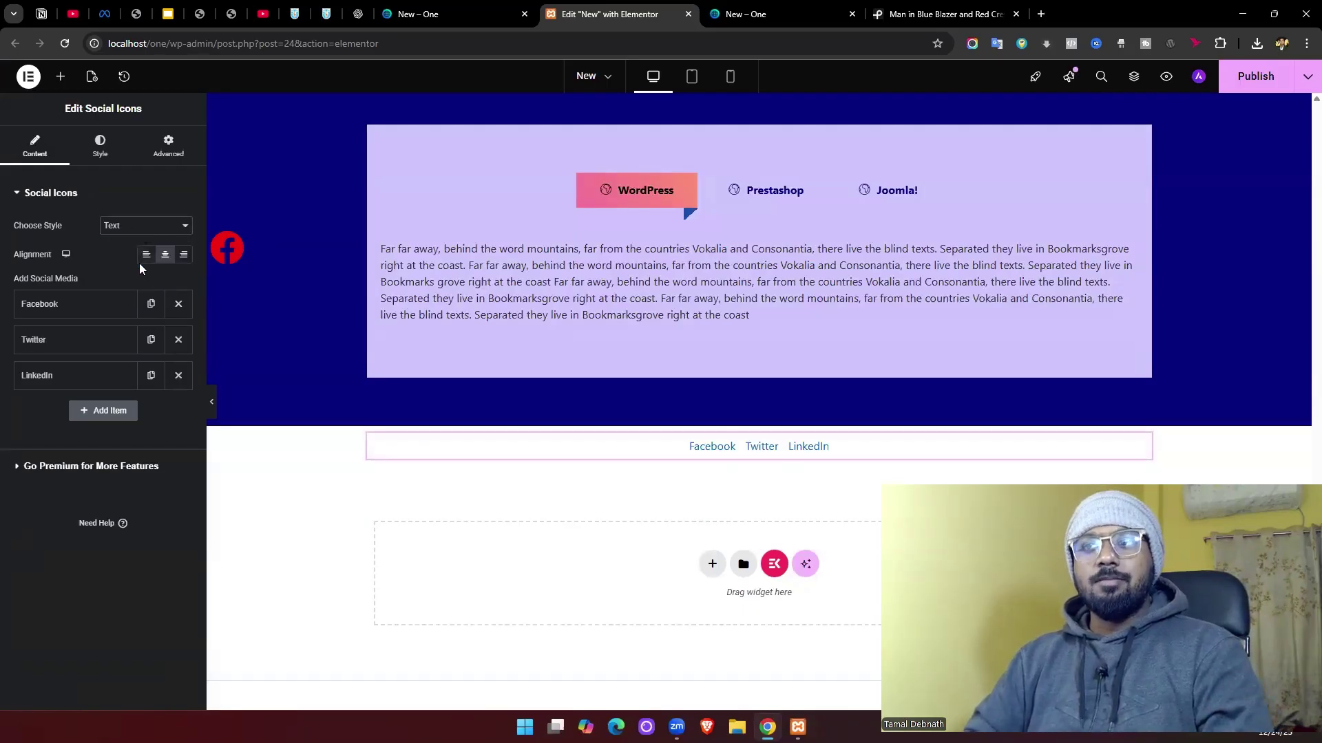
pyautogui.click(144, 226)
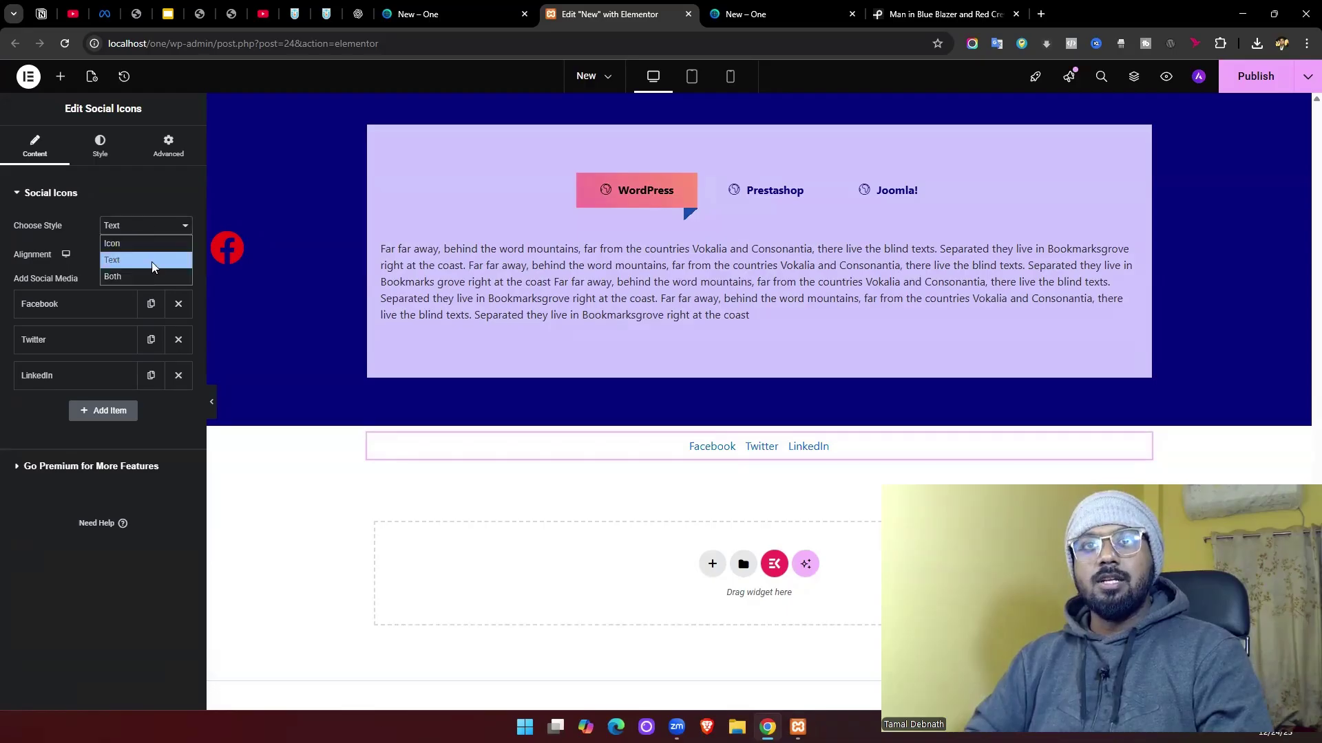
pyautogui.click(148, 277)
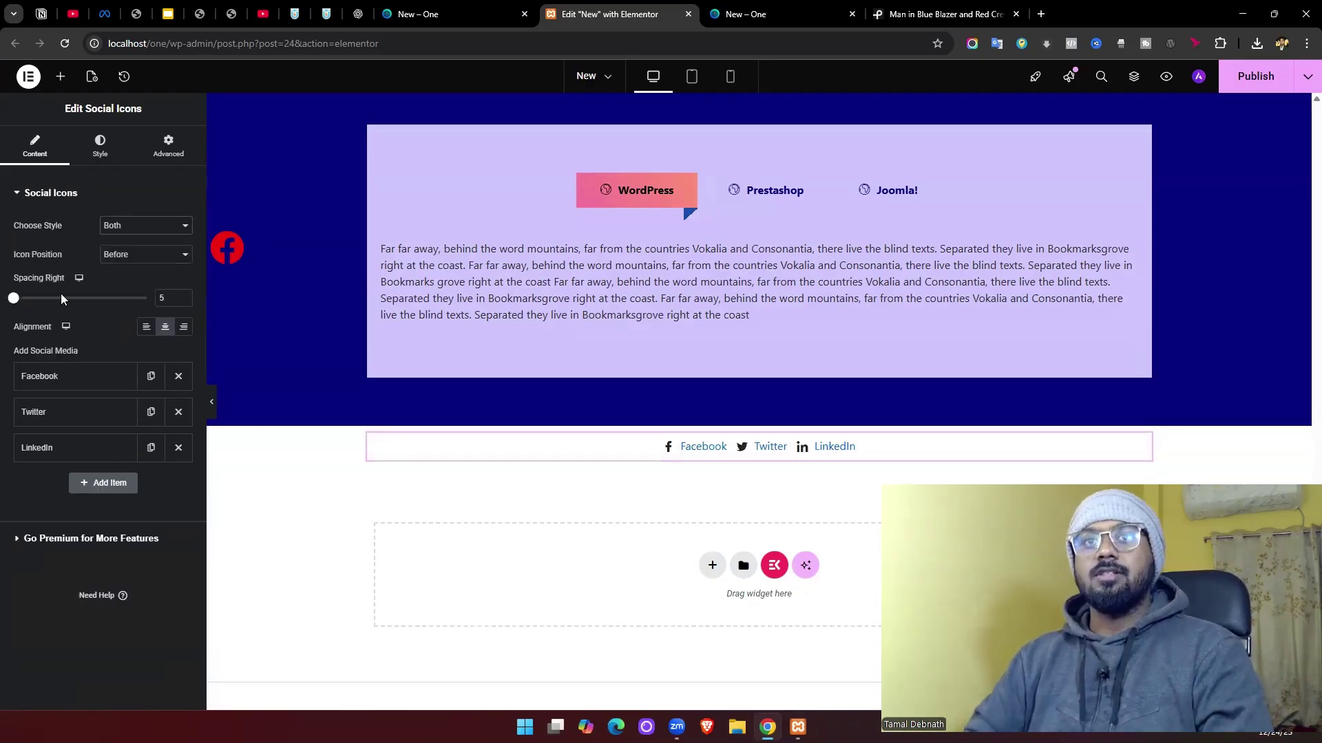
# - Try the After icon position for the social icons and return it to Before
pyautogui.click(146, 261)
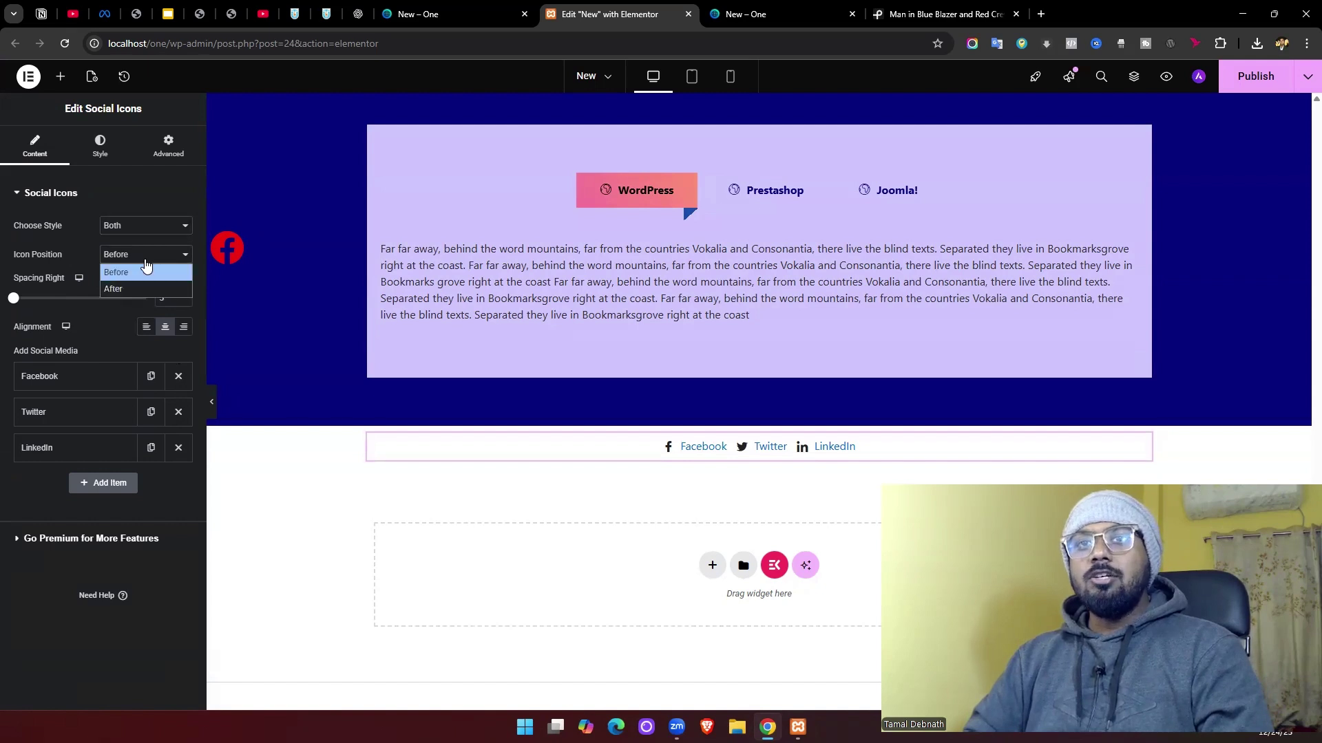
pyautogui.click(143, 292)
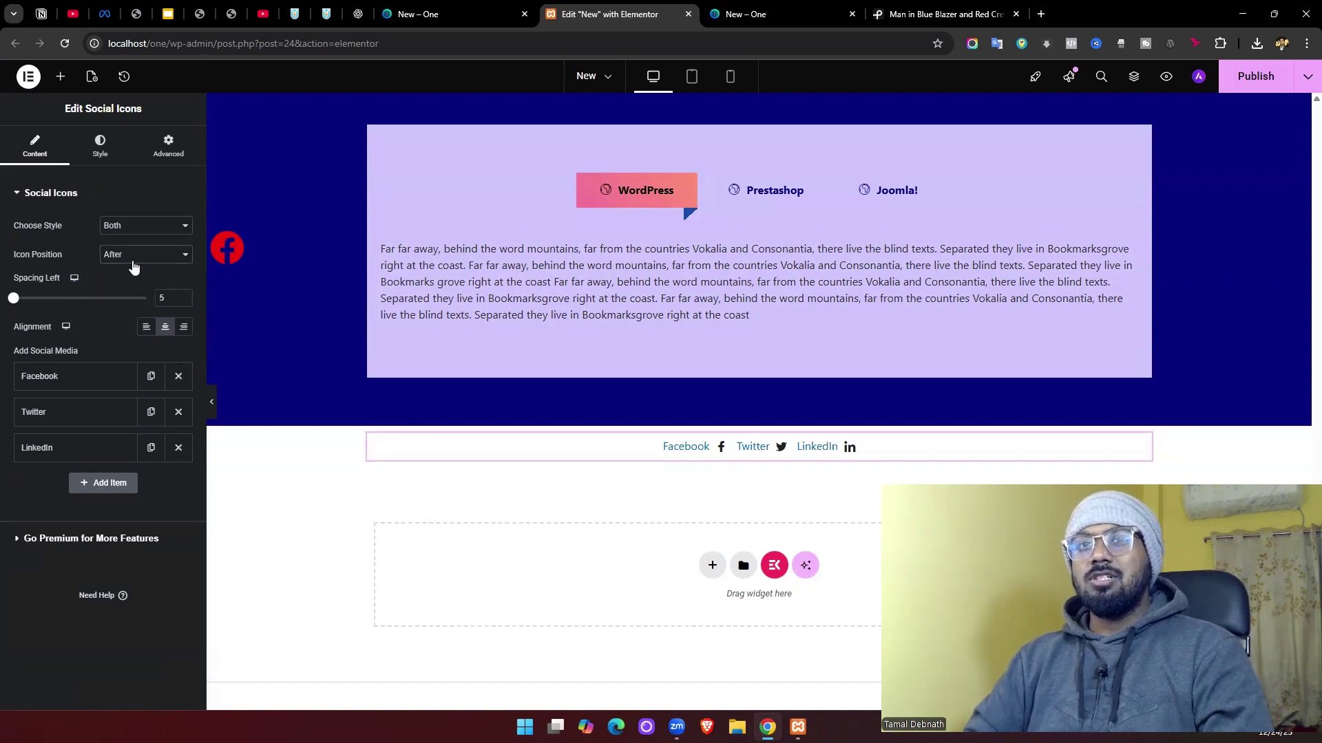
pyautogui.click(136, 255)
pyautogui.click(126, 270)
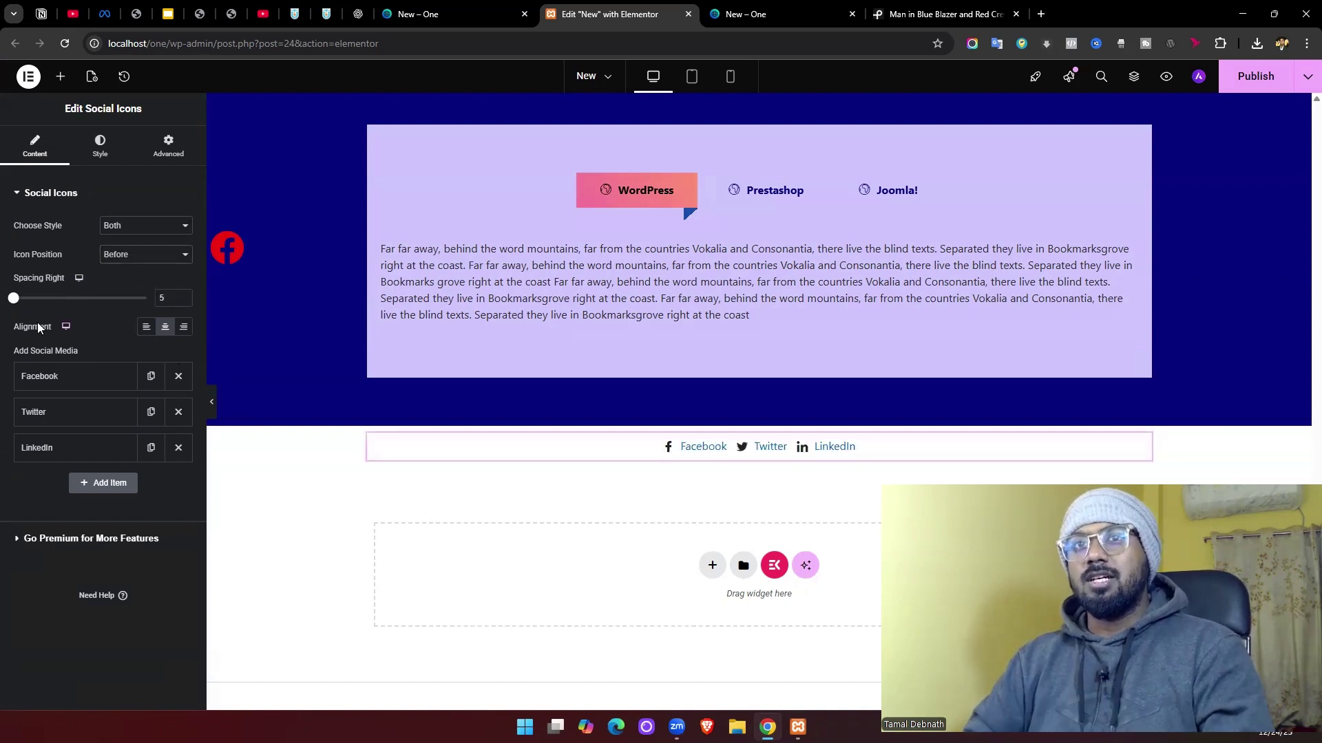
pyautogui.moveTo(15, 301)
pyautogui.mouseDown()
pyautogui.moveTo(33, 304)
pyautogui.moveTo(5, 306)
pyautogui.mouseUp()
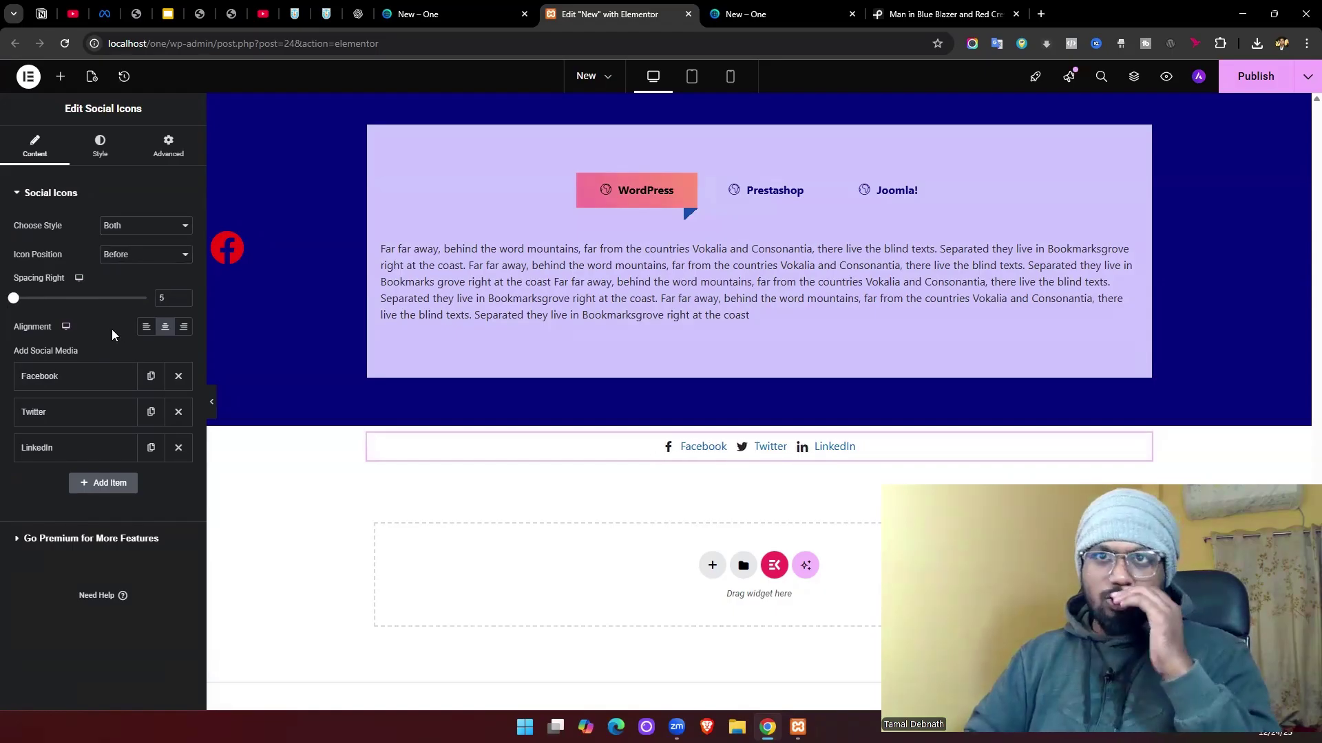
# - Try left and right alignment for the social icons and return them to center alignment
pyautogui.click(146, 330)
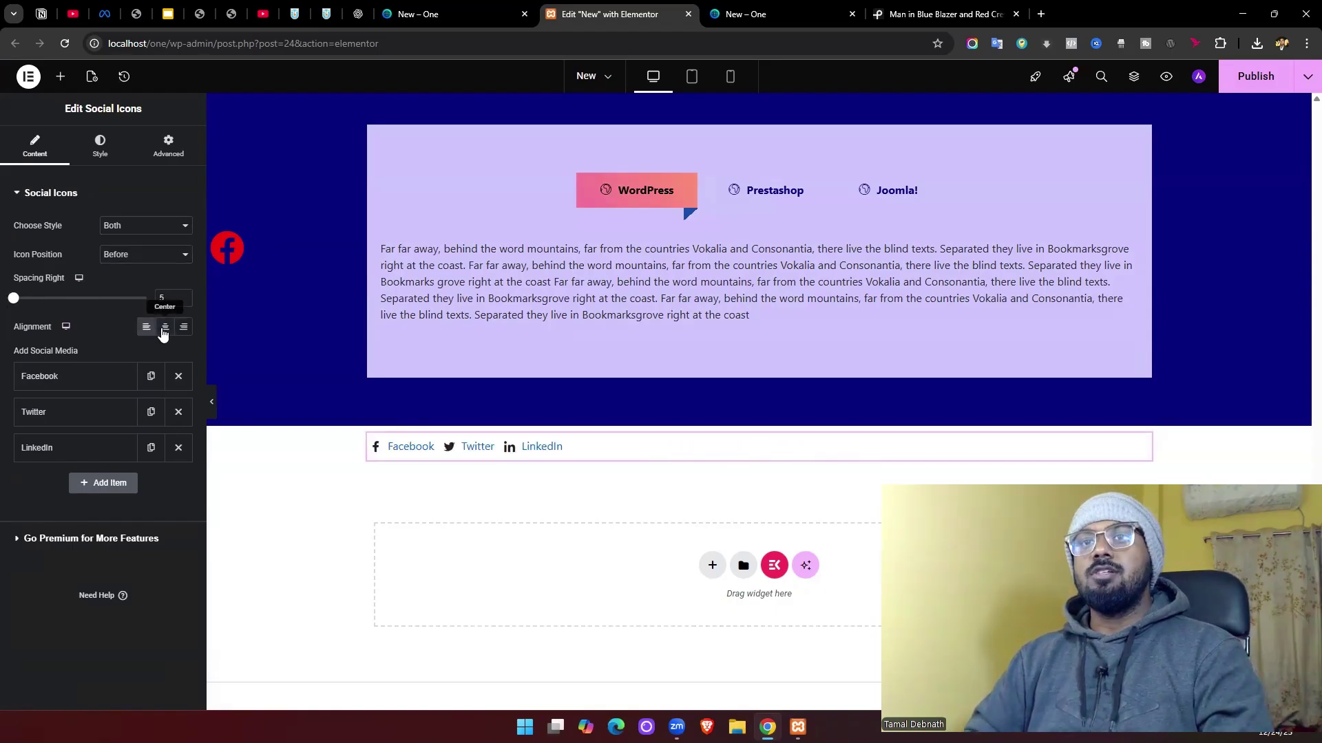
pyautogui.click(165, 329)
pyautogui.click(182, 329)
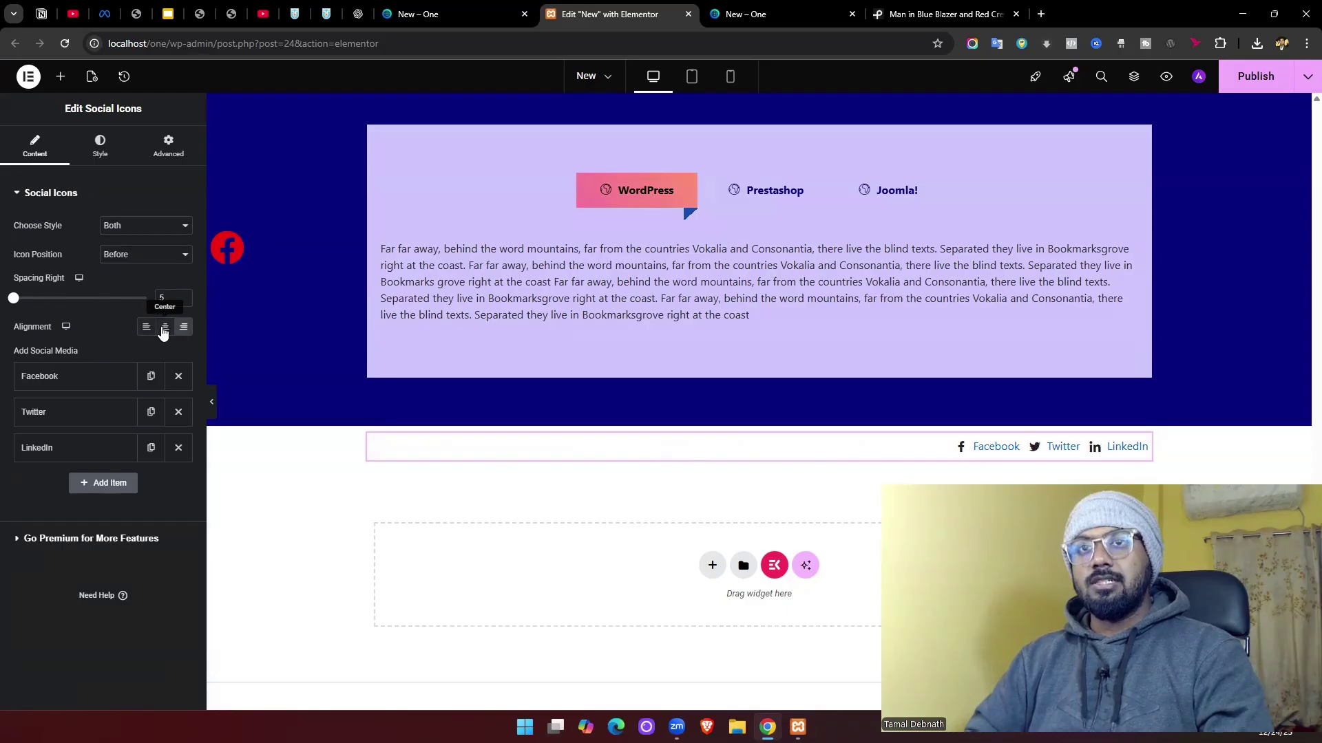
pyautogui.click(164, 331)
# - Expand the Facebook item and examine its icon, label and link settings
pyautogui.click(90, 388)
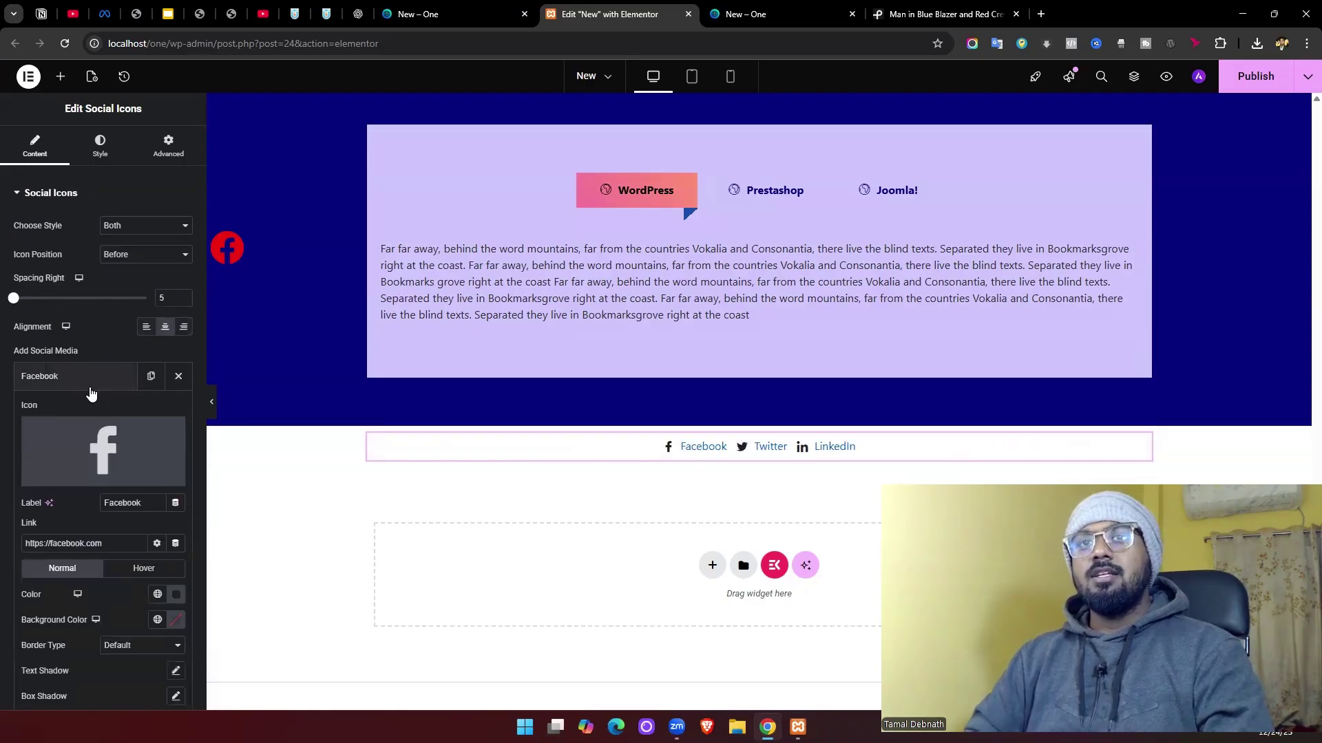
pyautogui.scroll(-2, 90, 392)
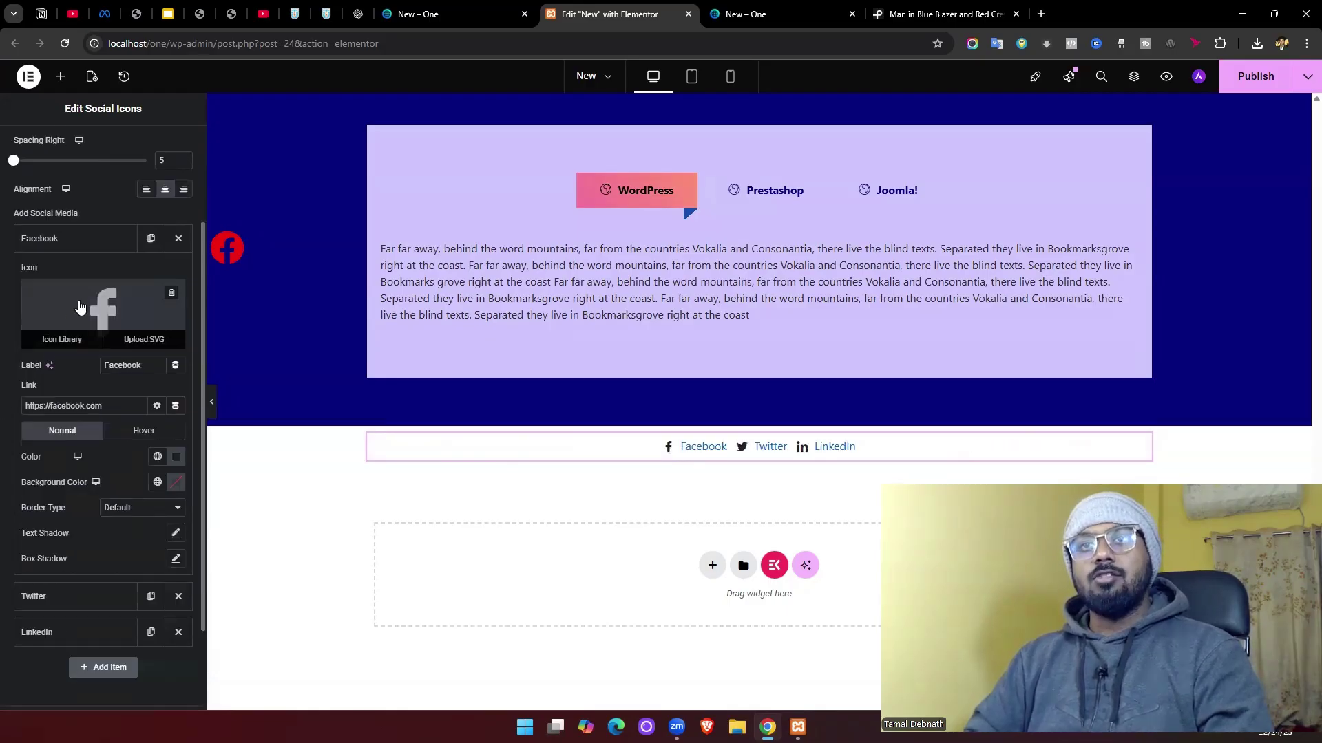
pyautogui.click(80, 305)
pyautogui.click(1058, 127)
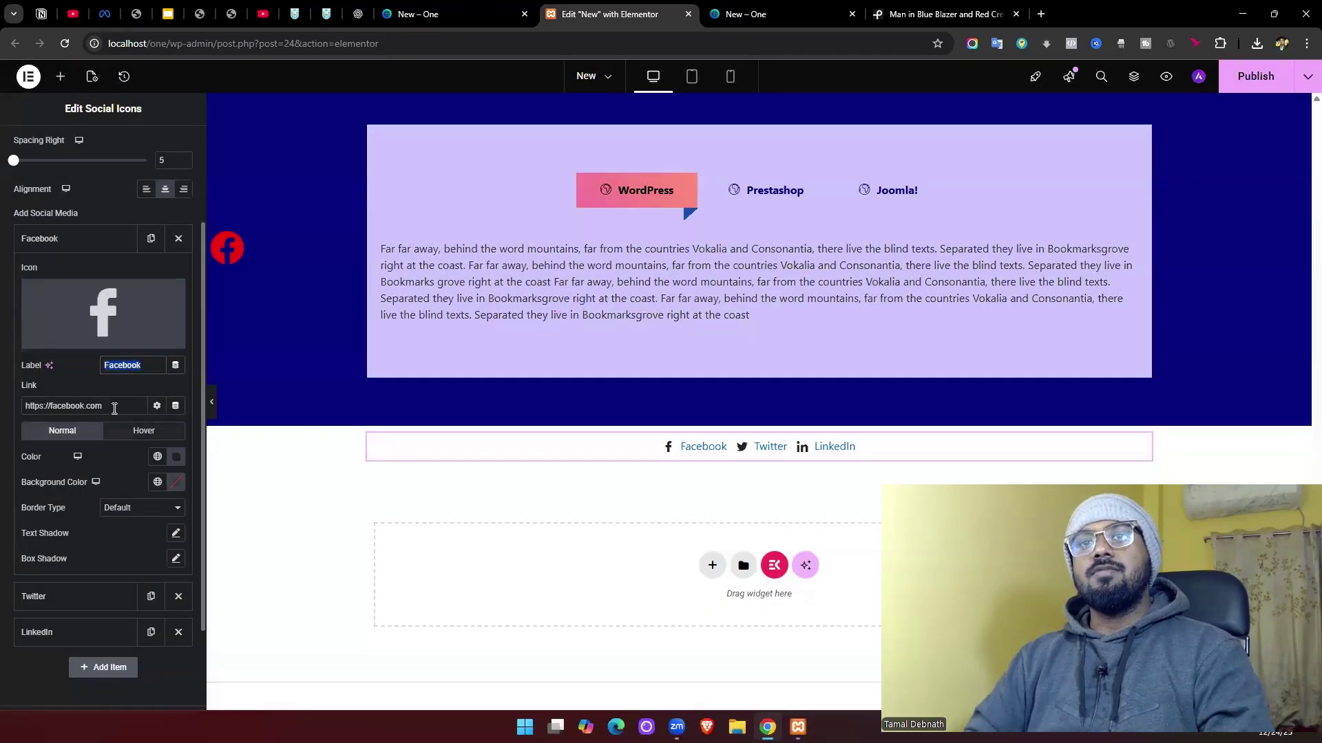
pyautogui.moveTo(114, 406); pyautogui.dragTo(2, 454)
pyautogui.click(153, 470)
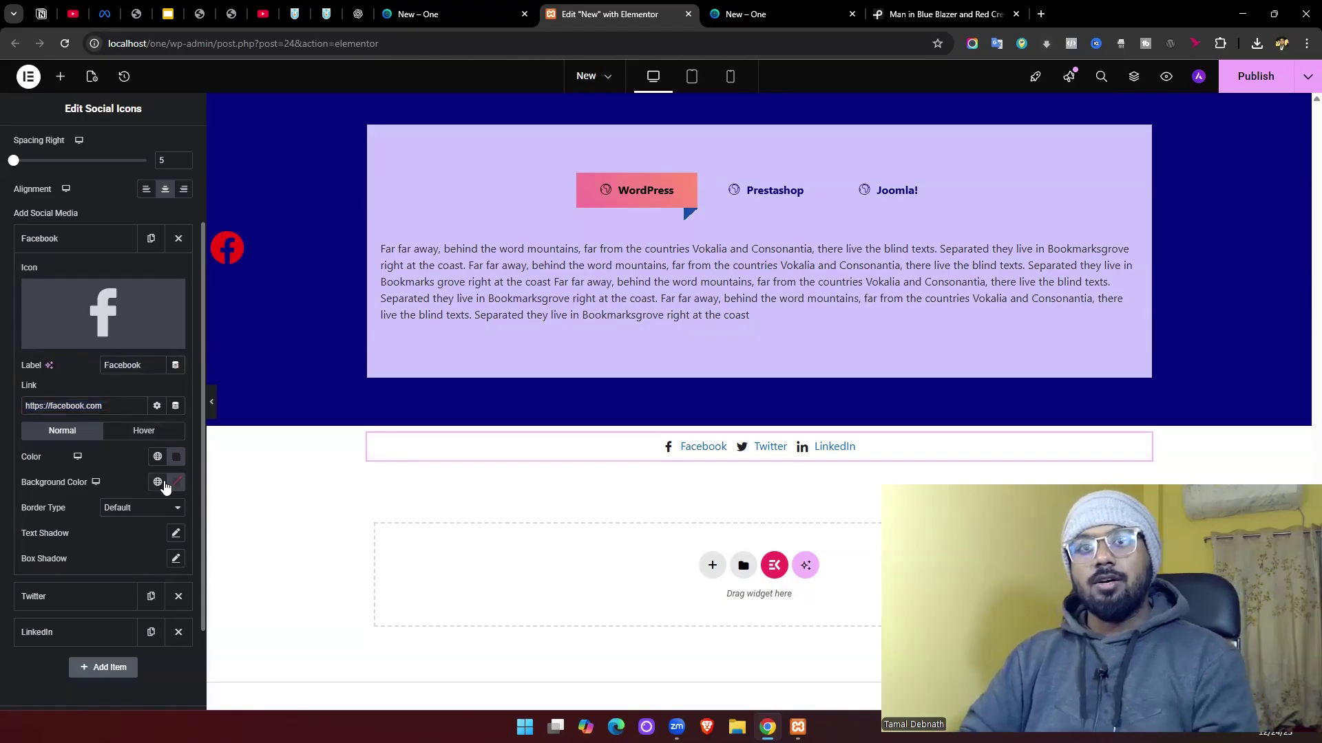
# - Try the global Primary color as the Facebook item's background and clear it again
pyautogui.click(159, 484)
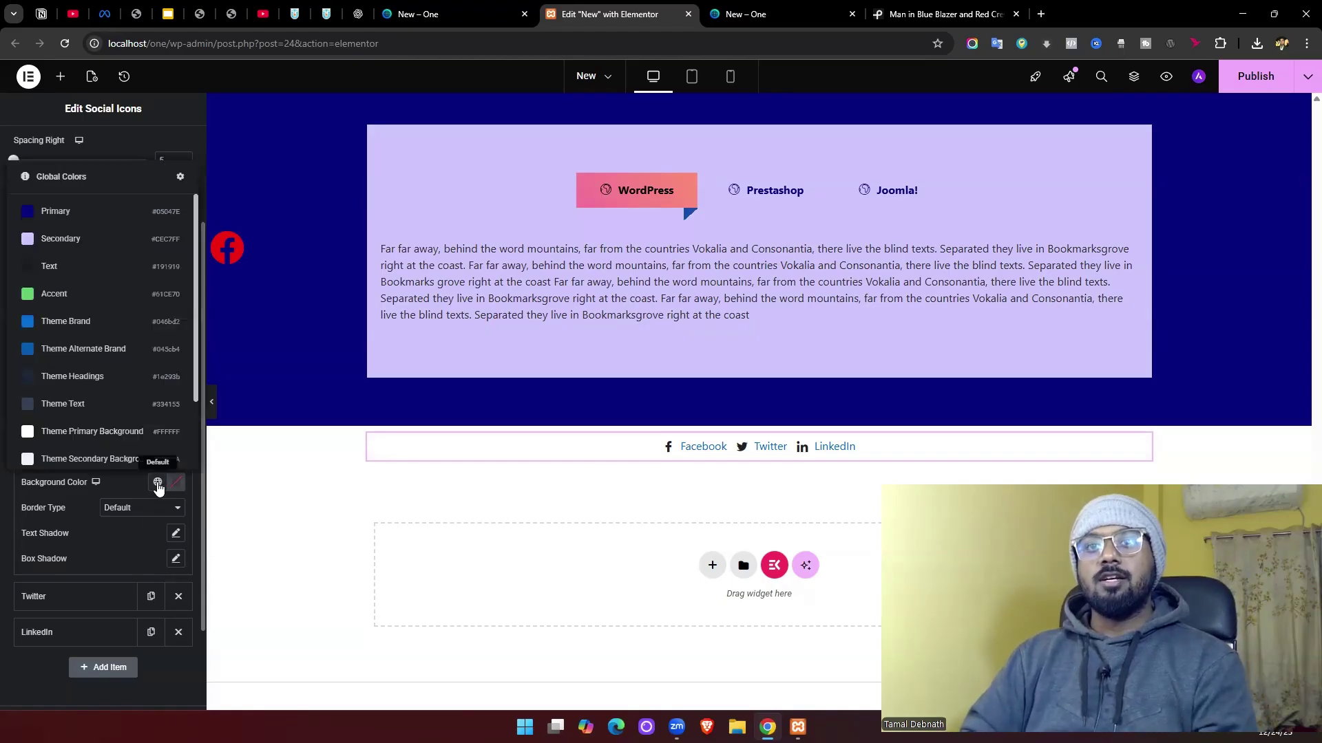
pyautogui.click(40, 222)
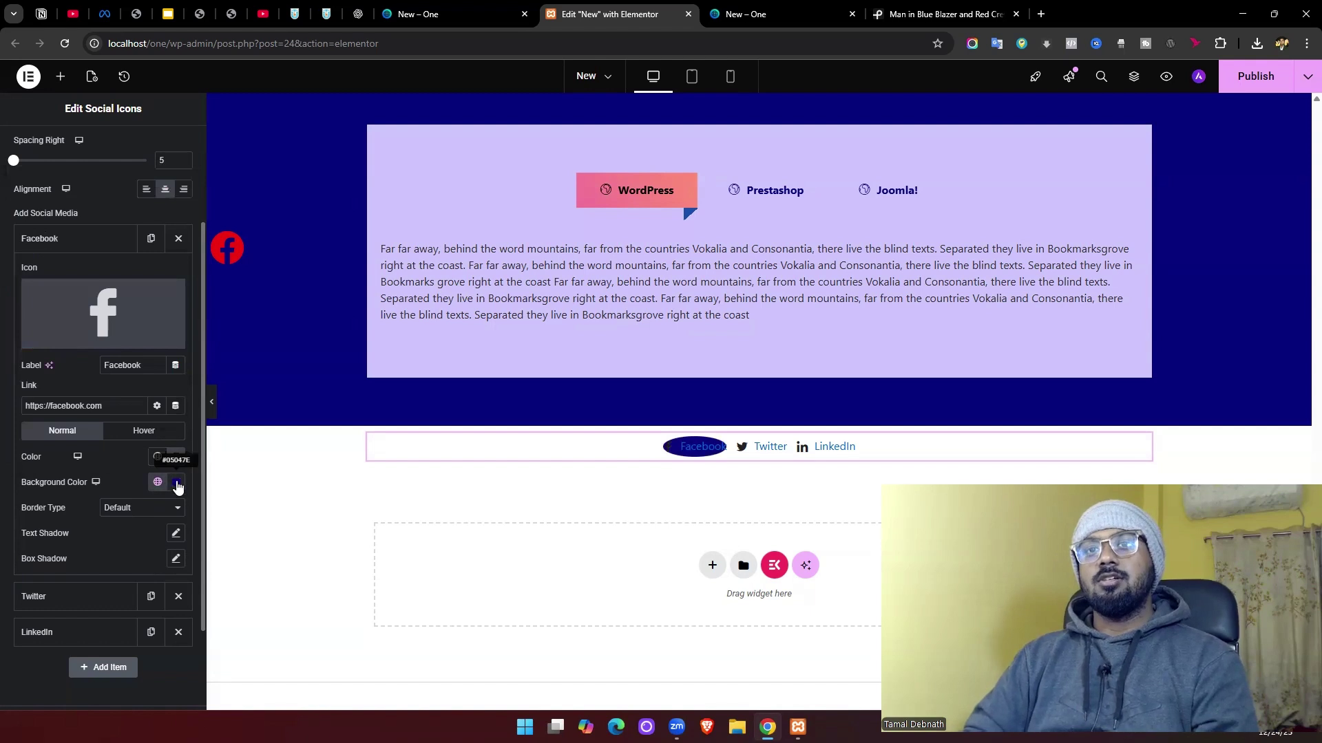
pyautogui.click(176, 482)
pyautogui.click(201, 512)
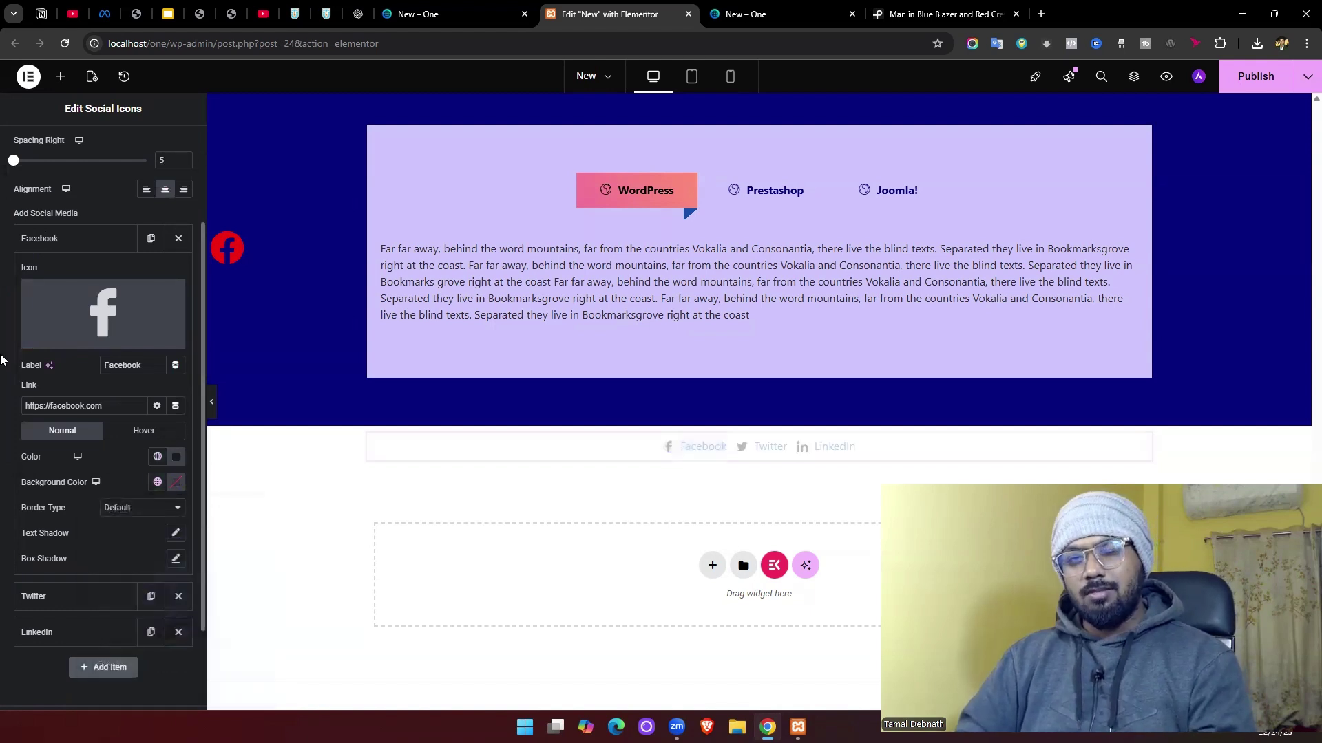
# - Try a Solid border on the Facebook item and return its border type to Default
pyautogui.click(127, 507)
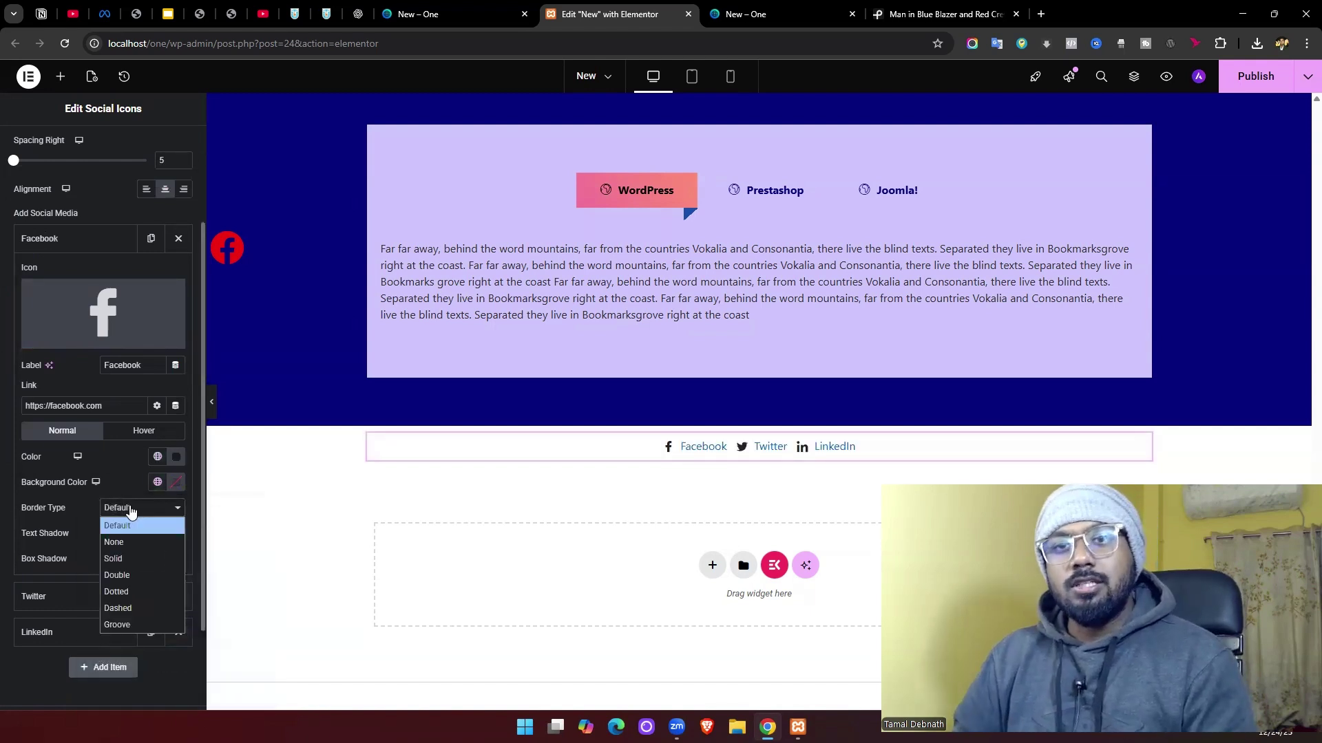
pyautogui.click(136, 558)
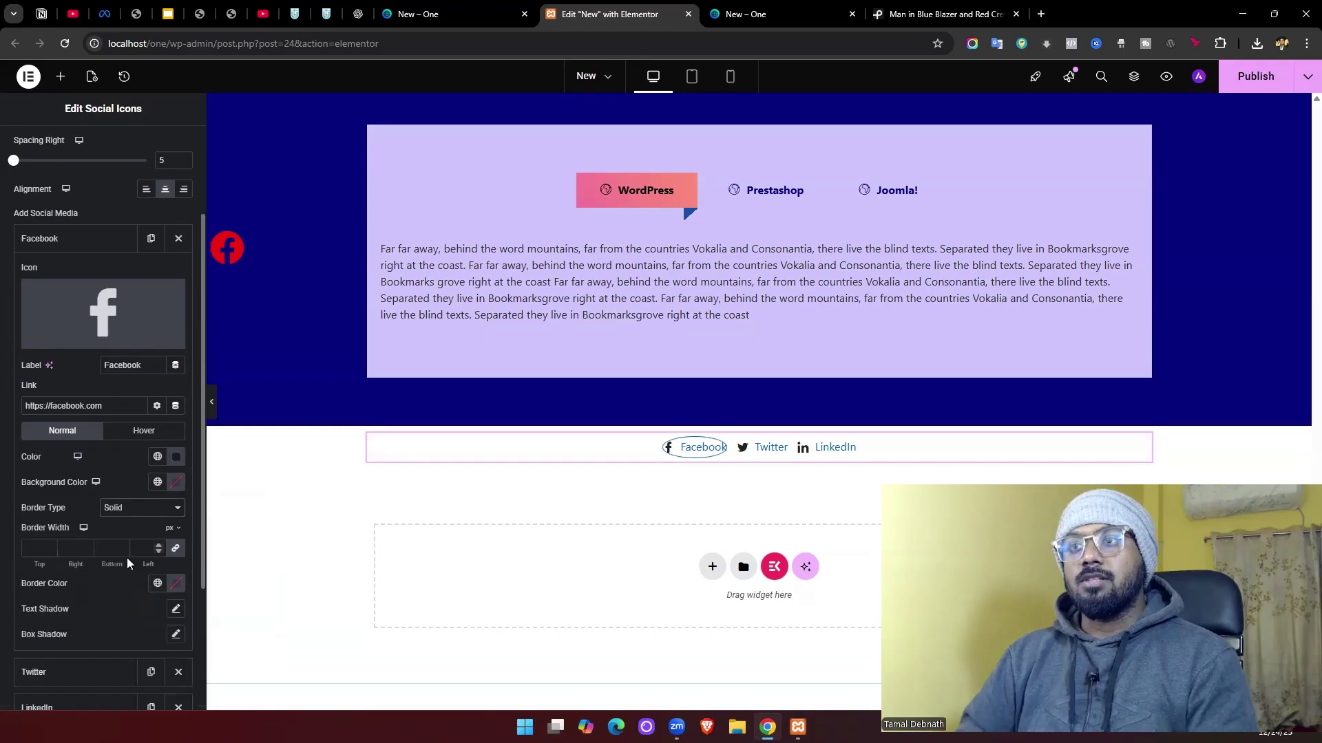
pyautogui.click(161, 511)
pyautogui.click(150, 530)
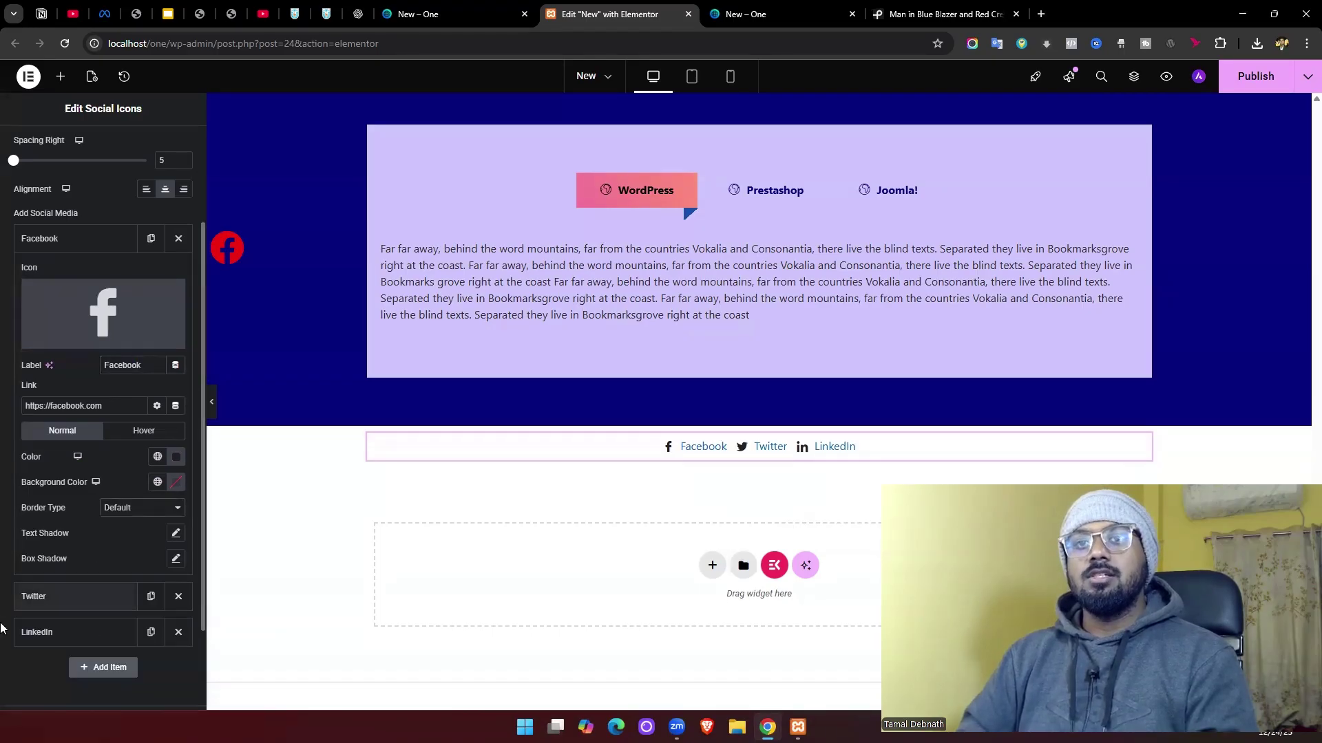
# - View the Facebook item's text shadow options and collapse the item
pyautogui.click(175, 534)
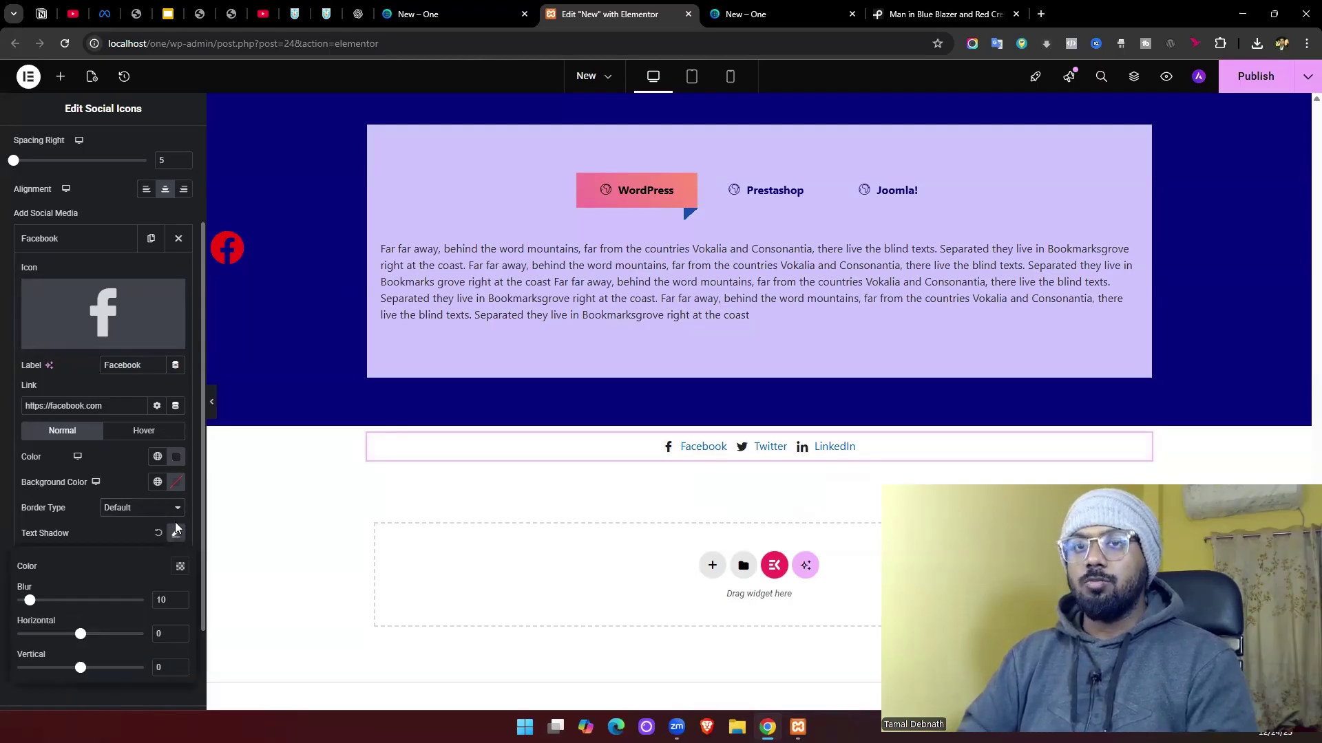
pyautogui.click(175, 531)
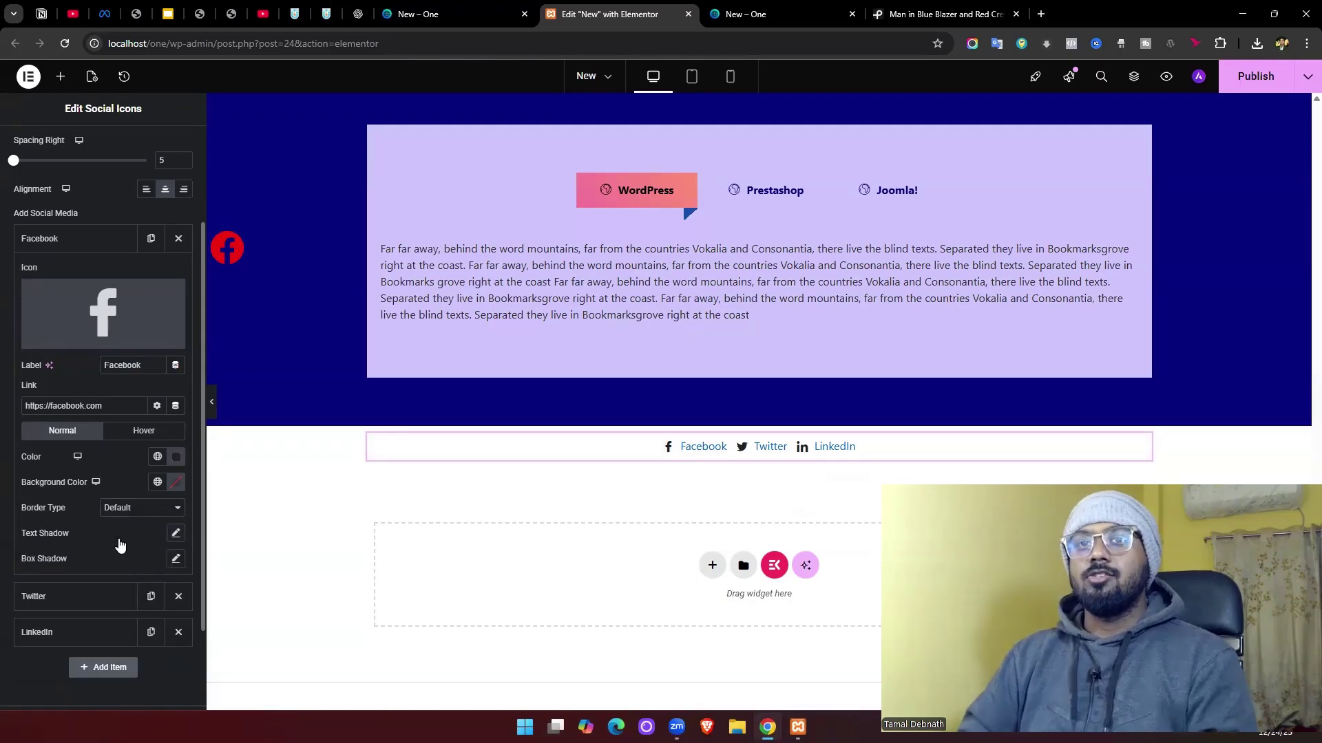
pyautogui.scroll(2, 28, 441)
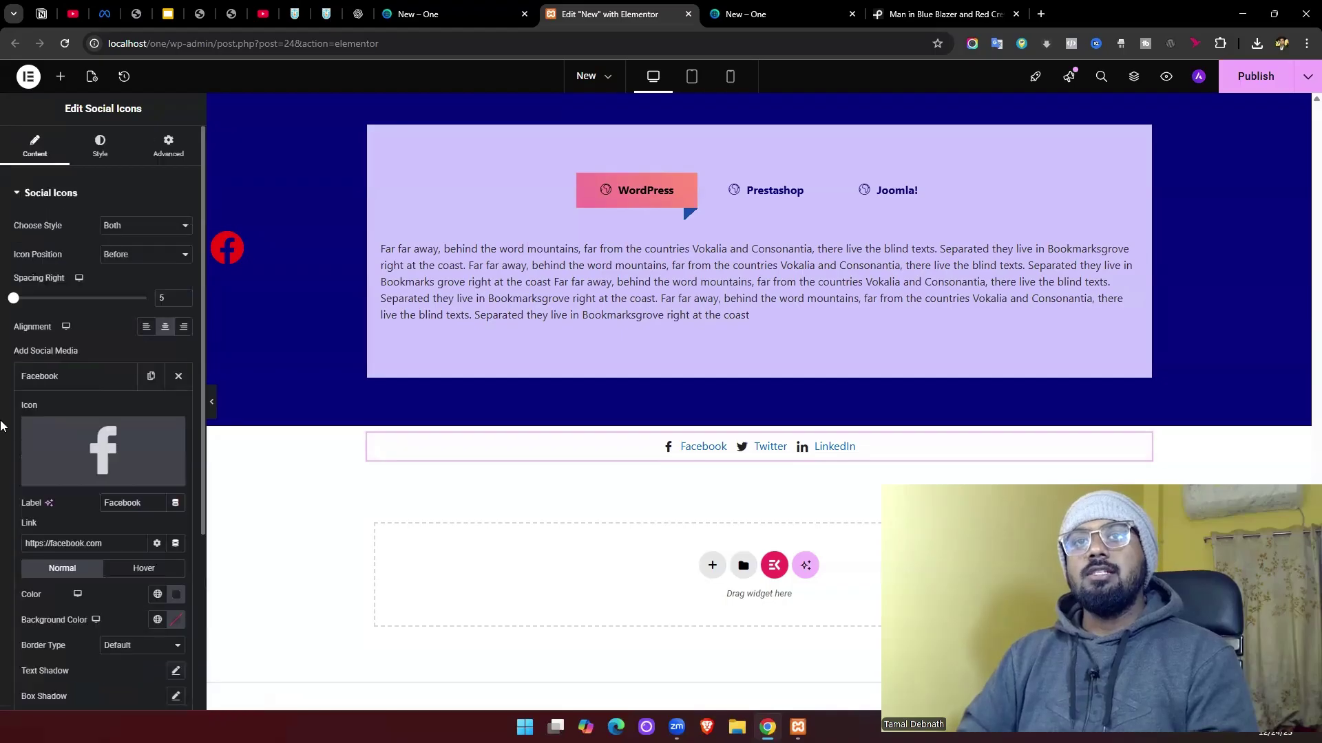
pyautogui.click(55, 375)
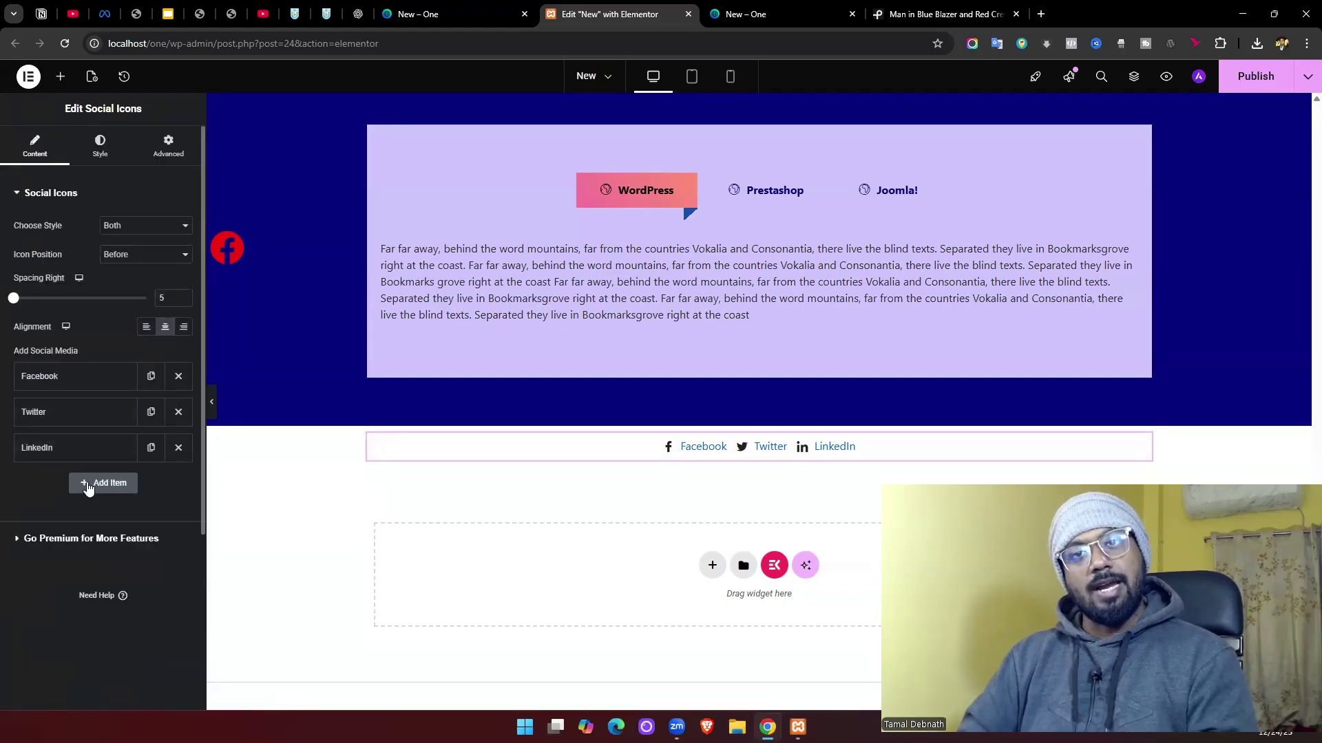
# - Add a fourth social media item to the list and delete it again
pyautogui.click(90, 484)
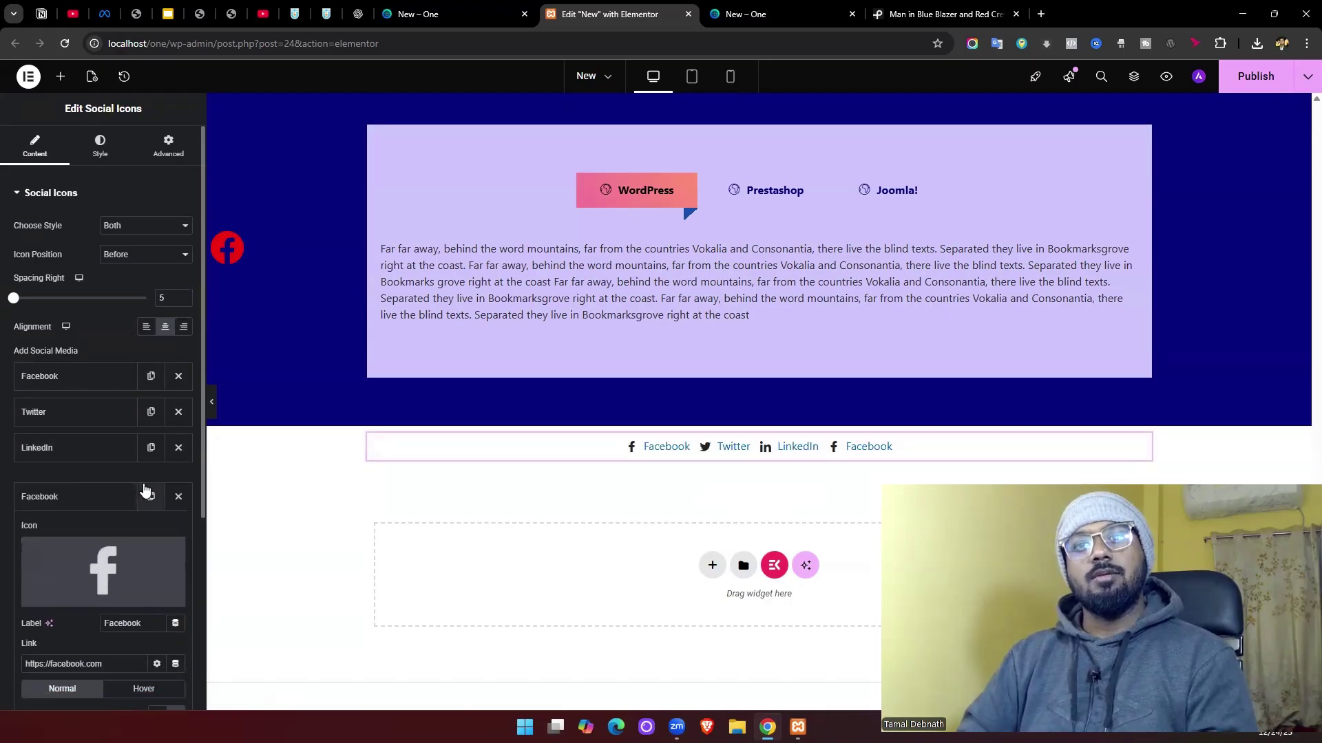
pyautogui.click(80, 486)
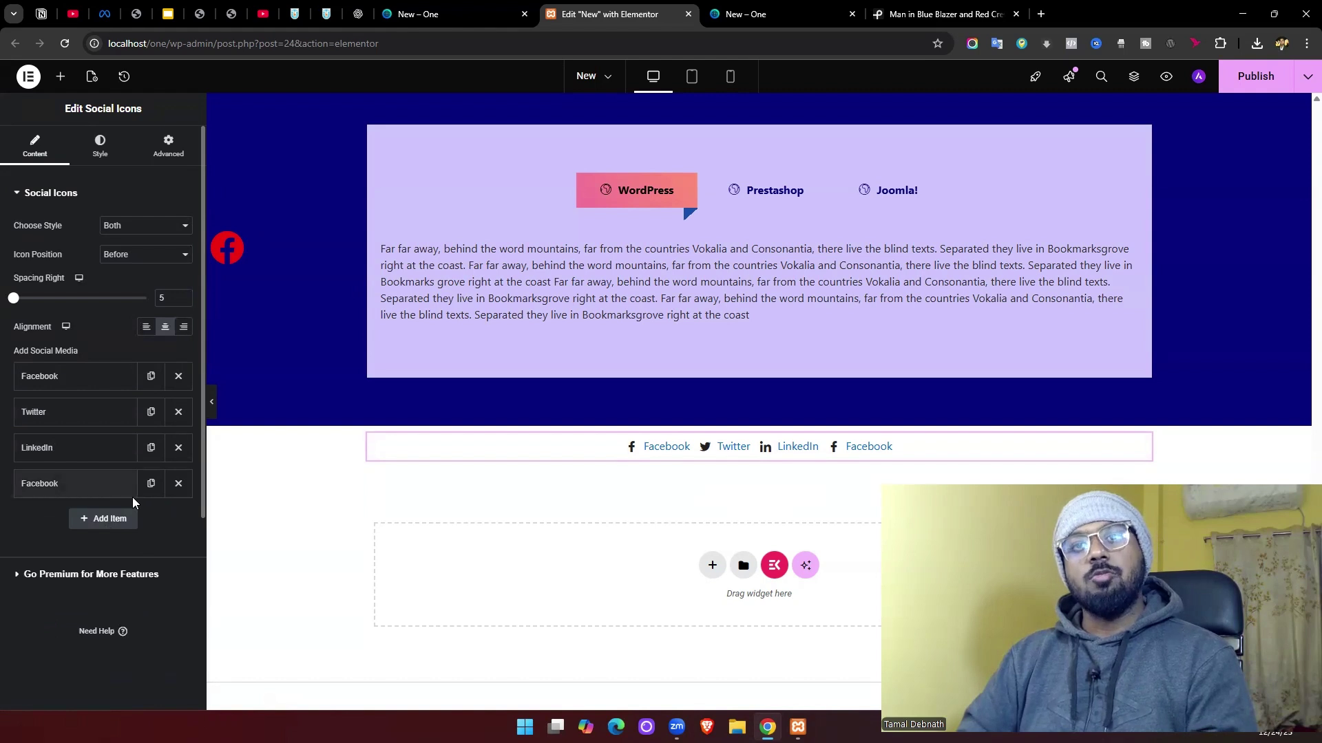
pyautogui.click(183, 487)
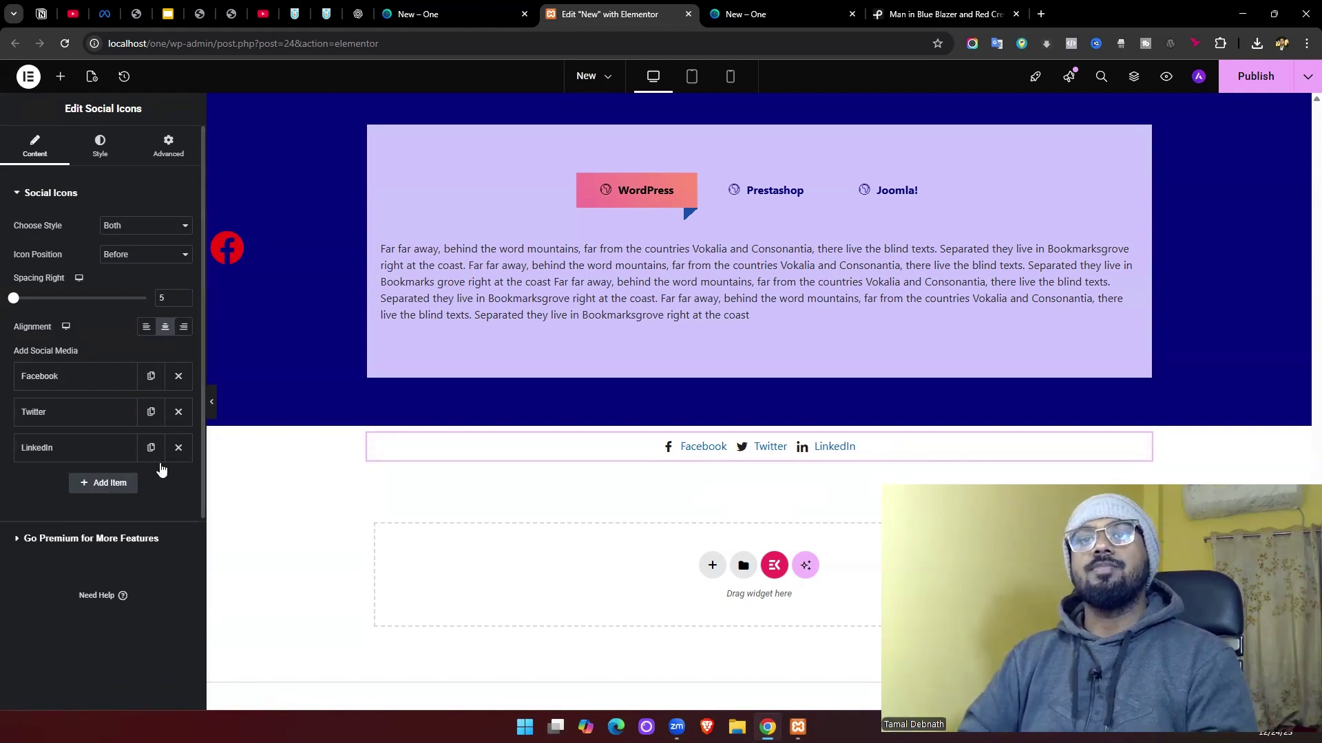
# - In the widget's style settings, keep the icons centered and try the Block display
pyautogui.click(103, 145)
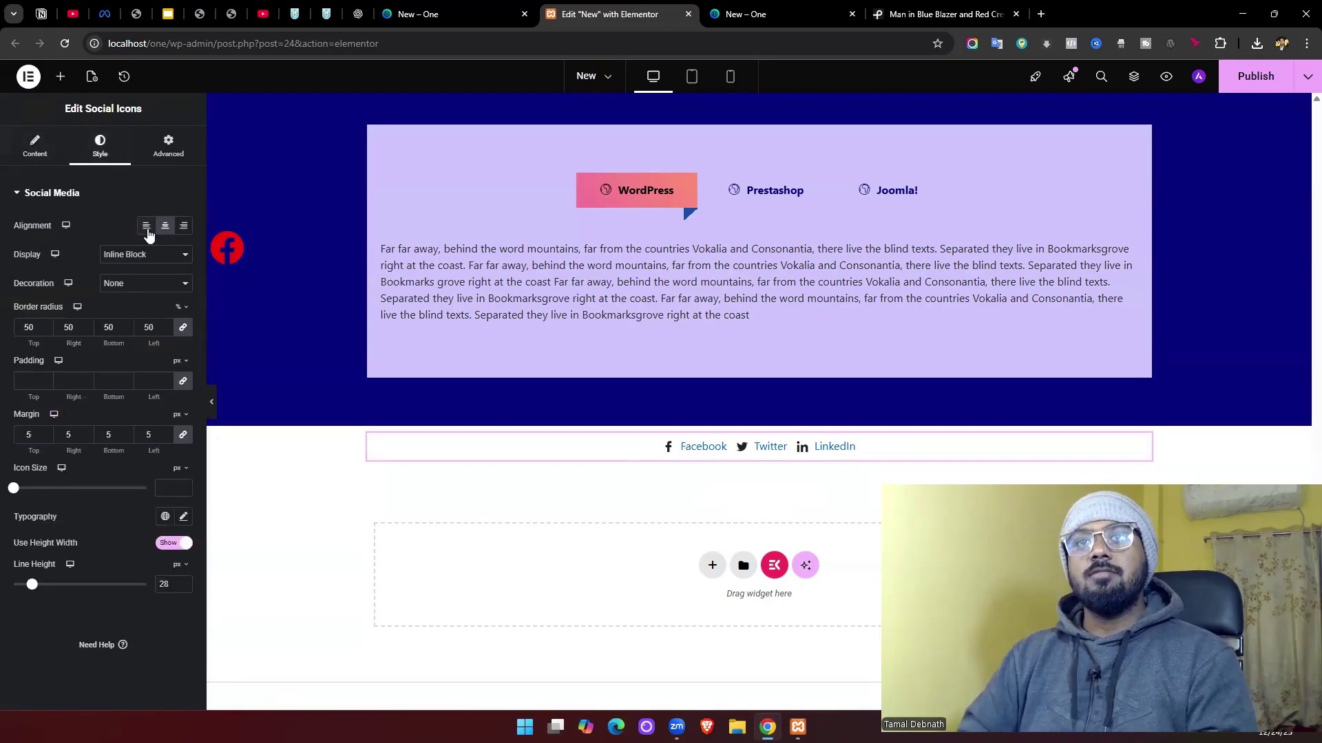
pyautogui.click(162, 227)
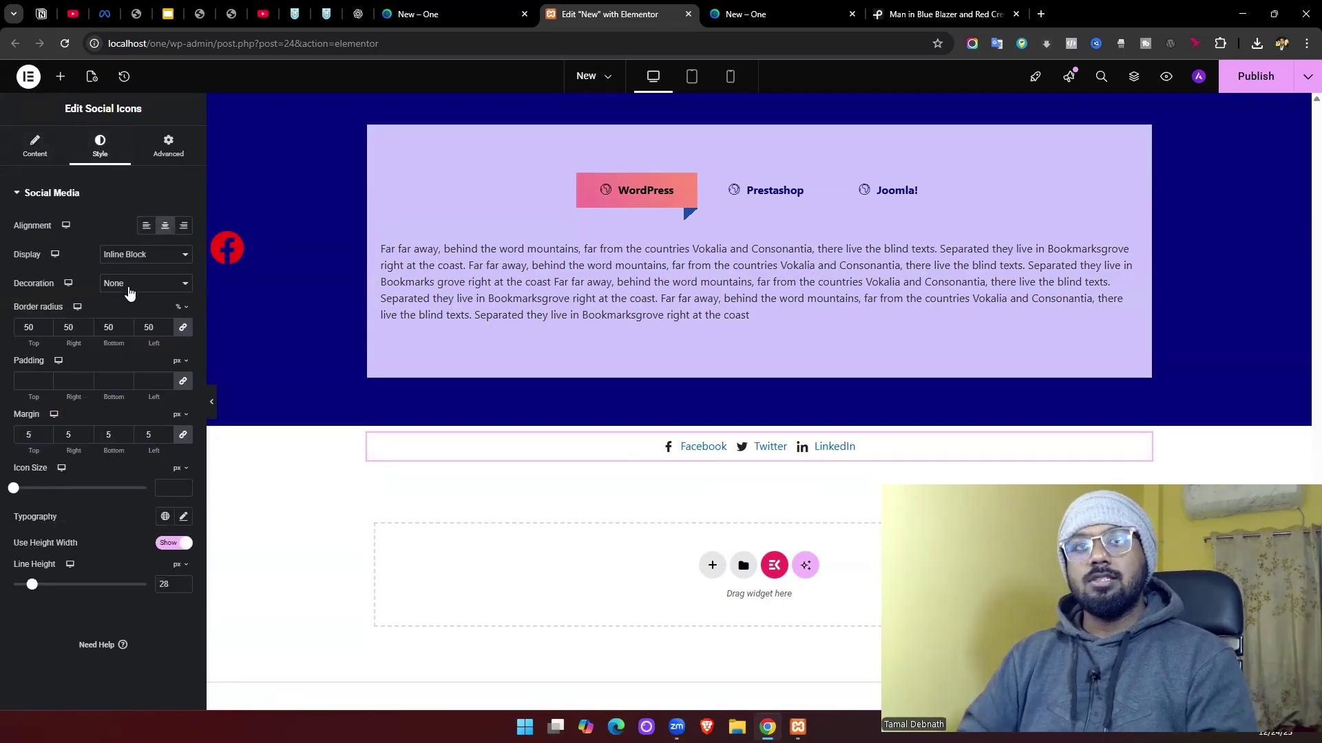
pyautogui.click(146, 257)
pyautogui.click(146, 258)
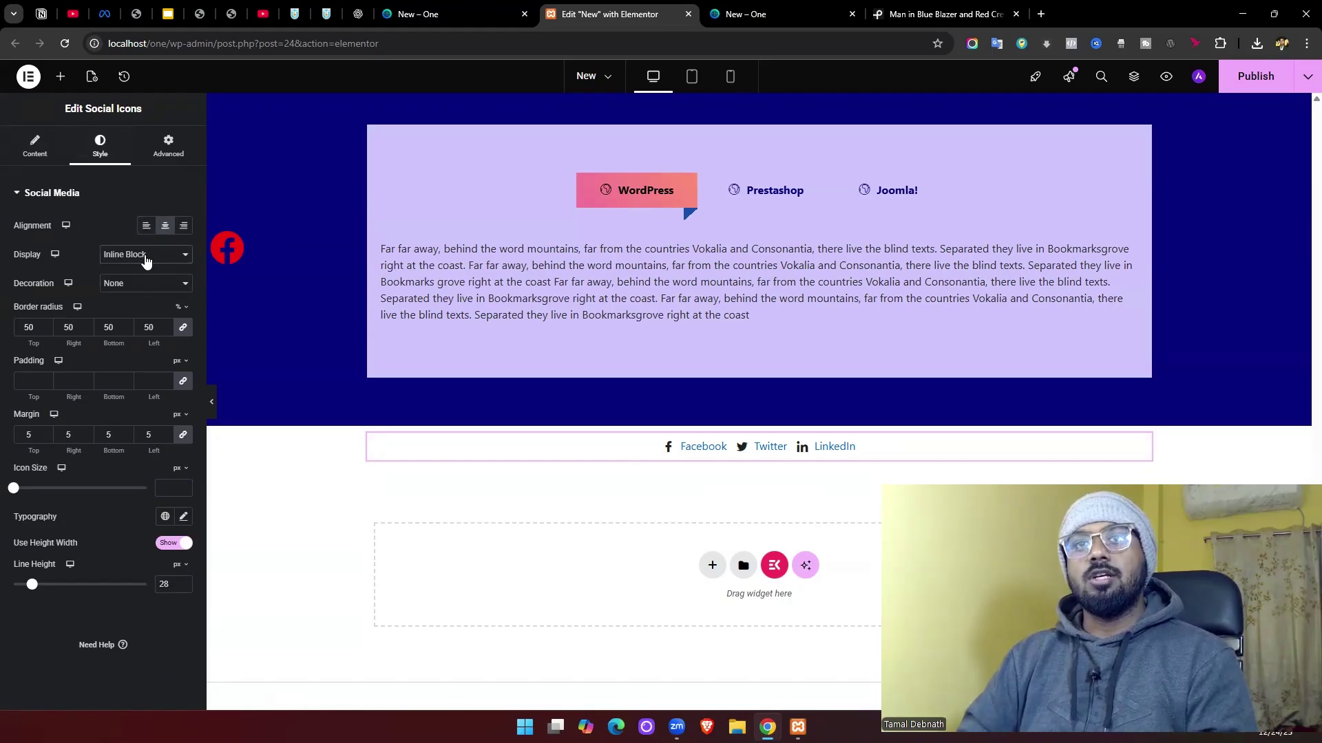
pyautogui.click(138, 254)
pyautogui.click(119, 288)
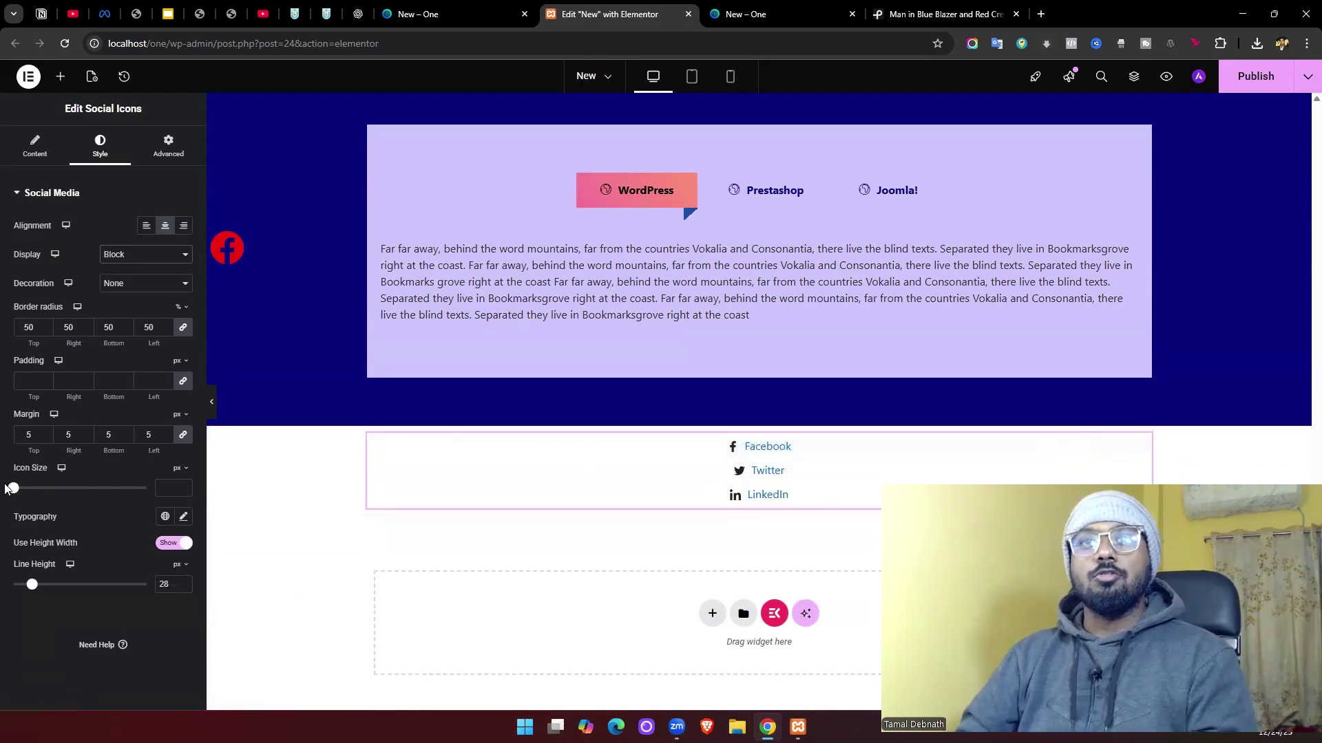
# - Check the widget's content settings and return the social icons' display to Inline Block
pyautogui.click(36, 145)
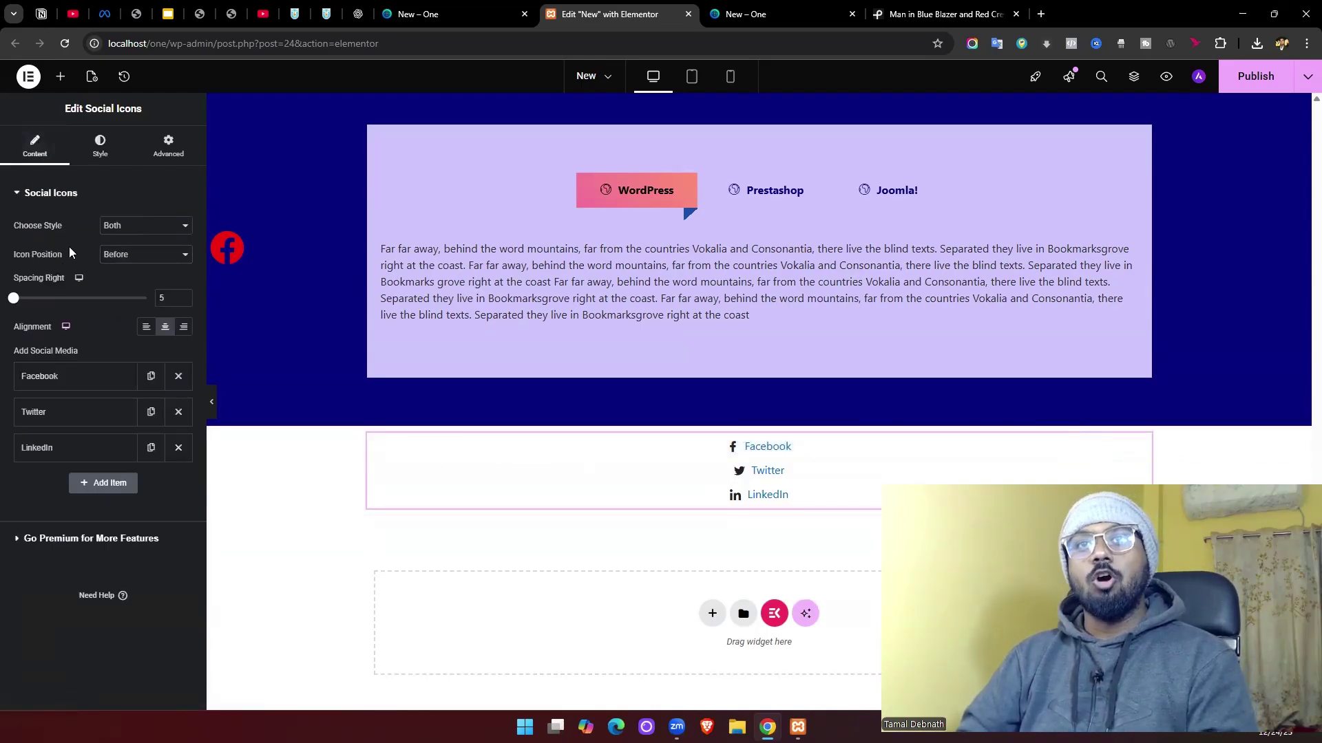
pyautogui.click(101, 142)
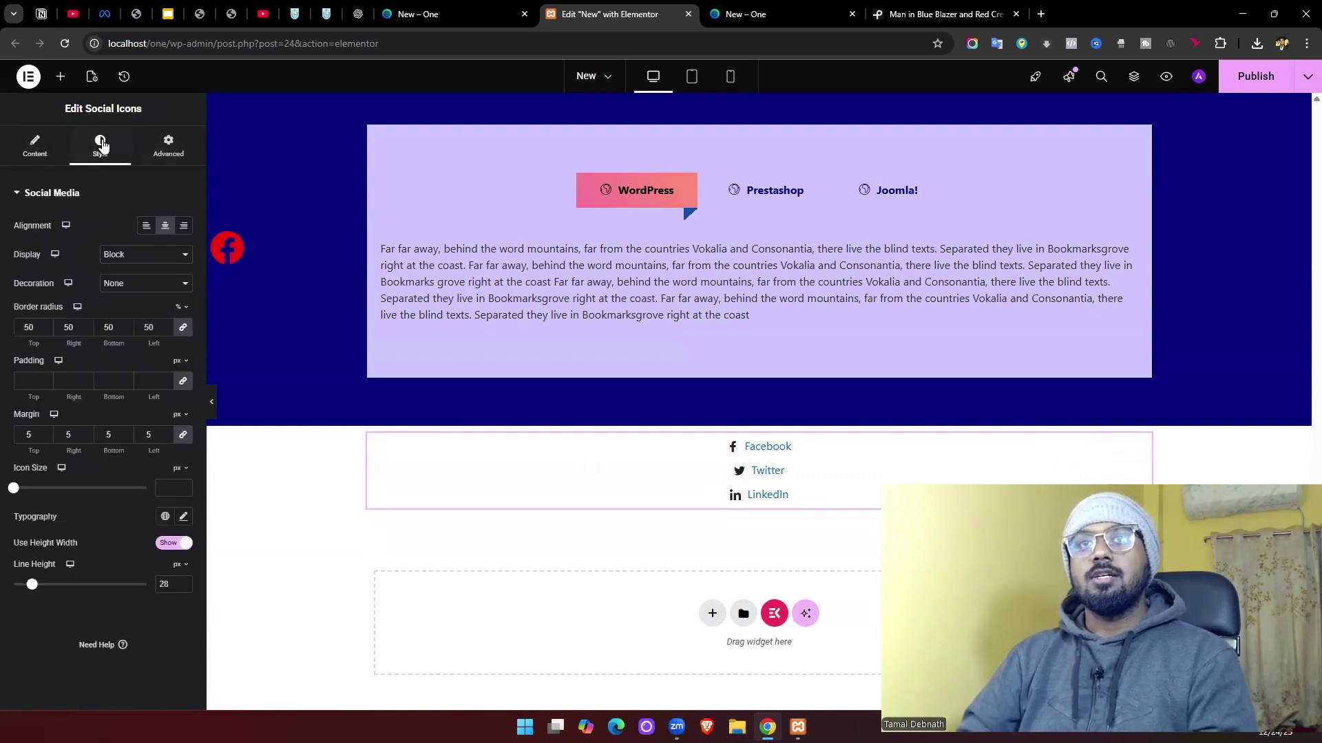
pyautogui.click(141, 265)
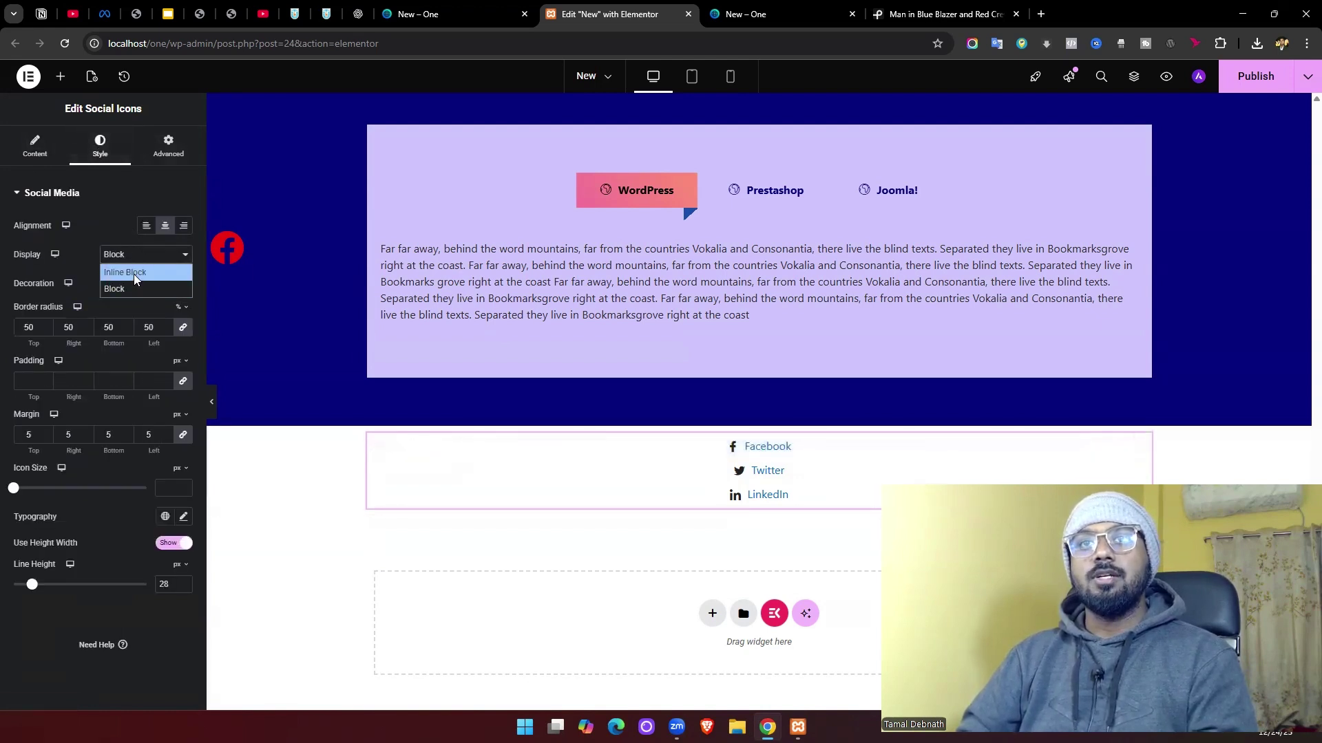
pyautogui.click(134, 273)
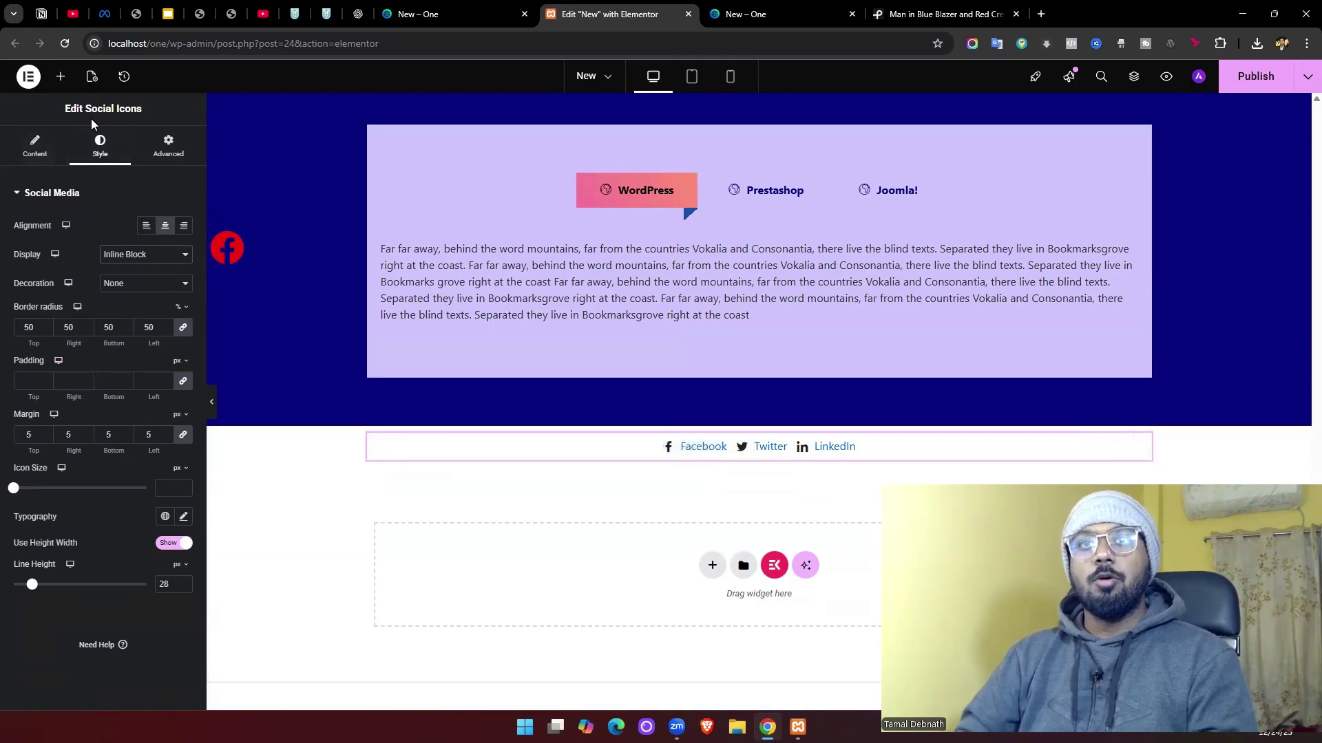
# - Clear the Facebook item's hover background color in the widget's content settings and collapse the item
pyautogui.click(34, 147)
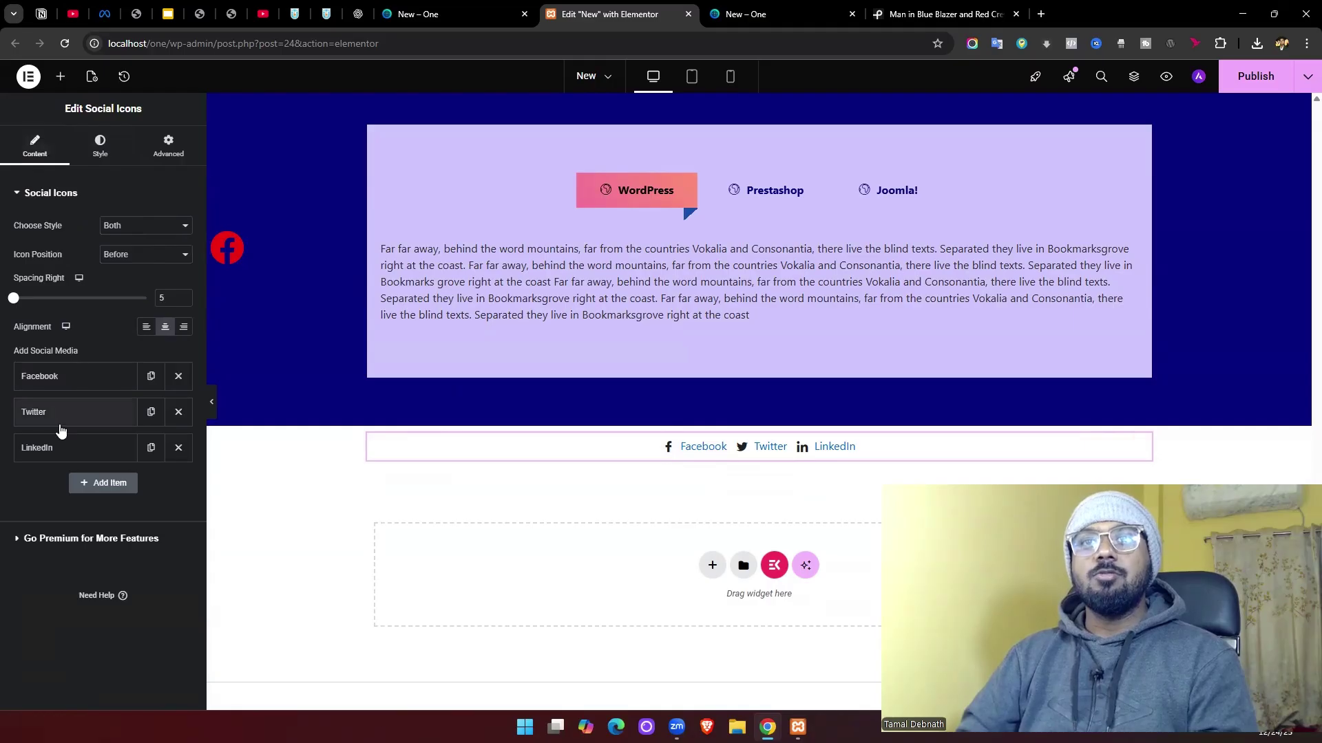
pyautogui.click(62, 388)
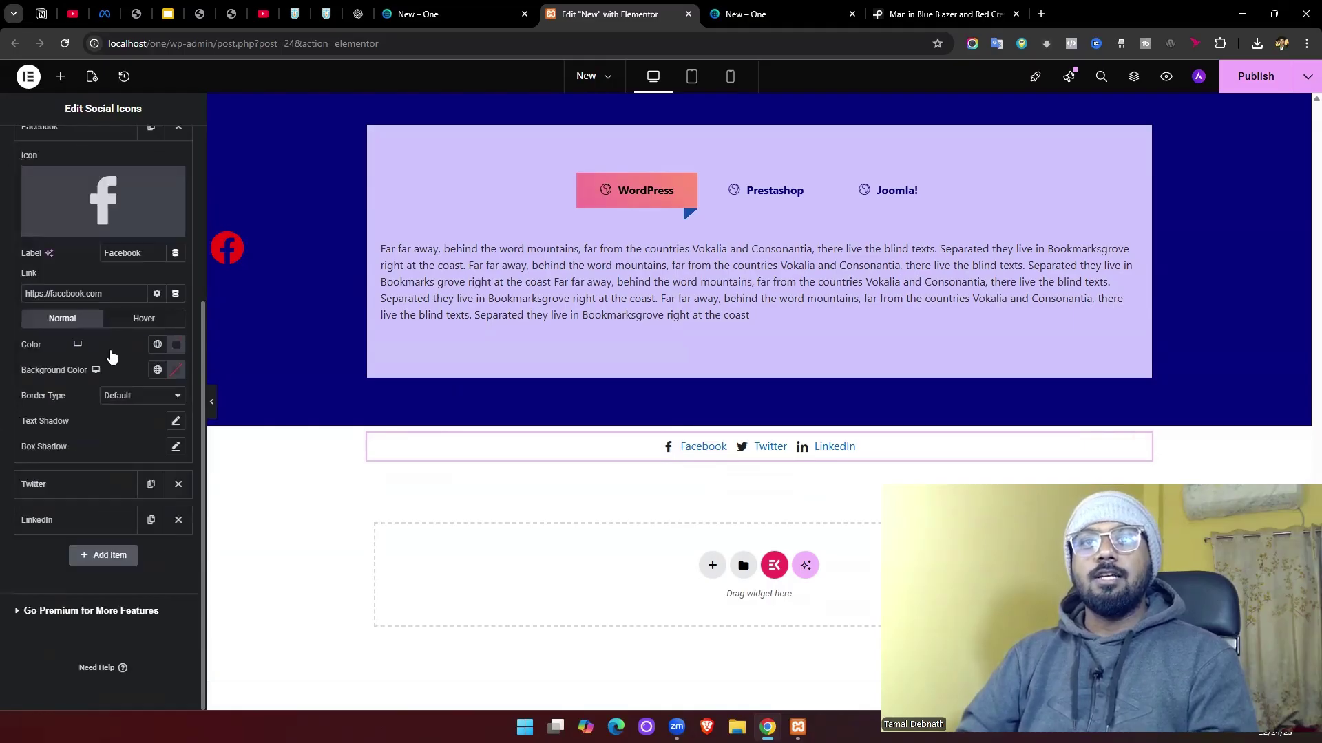
pyautogui.click(138, 318)
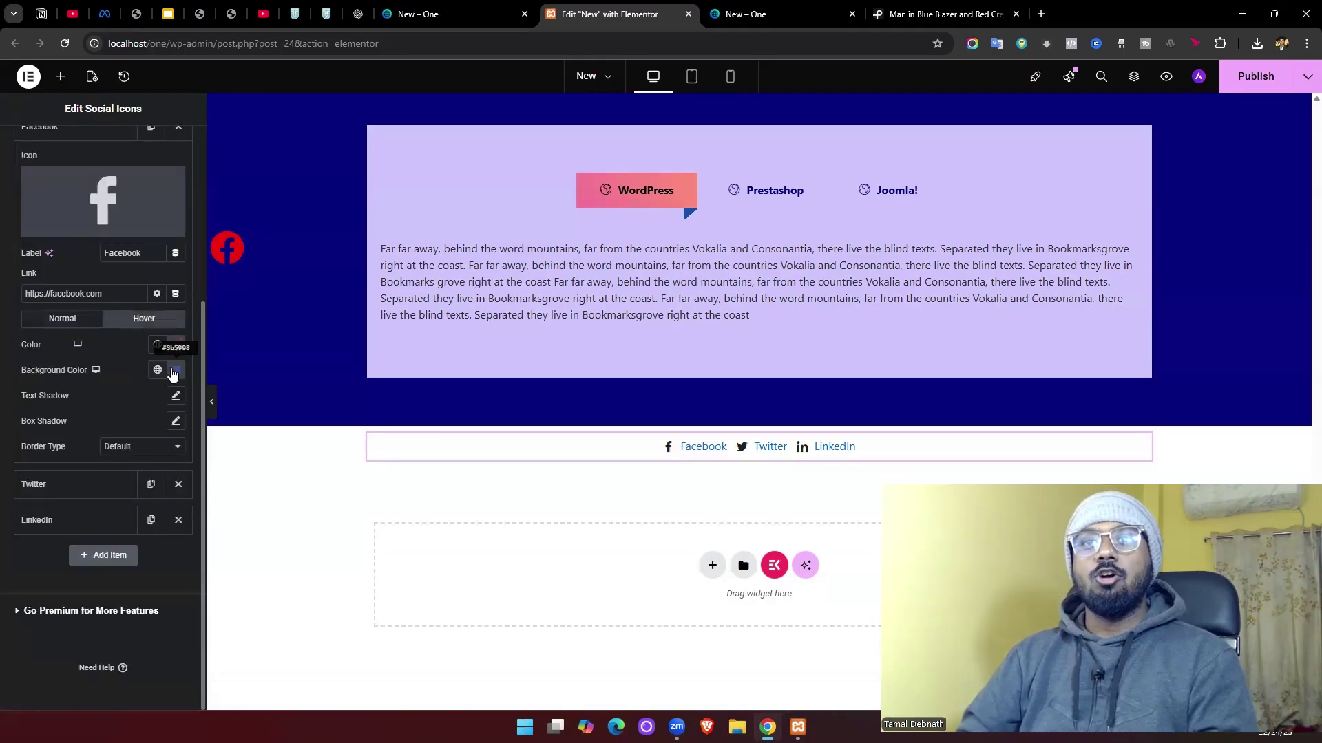
pyautogui.click(174, 370)
pyautogui.click(743, 492)
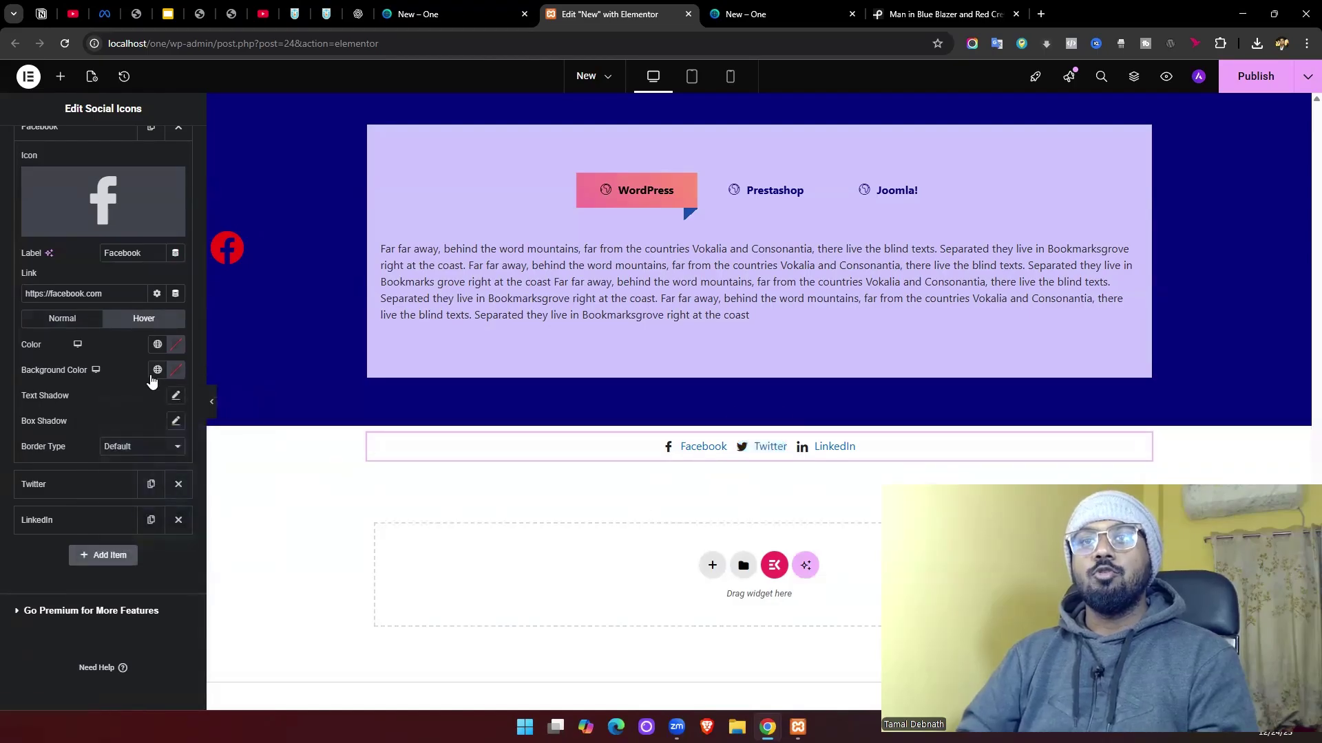
pyautogui.scroll(2, 151, 381)
pyautogui.click(62, 195)
# - Clear the Twitter item's hover background color and collapse the item
pyautogui.click(61, 231)
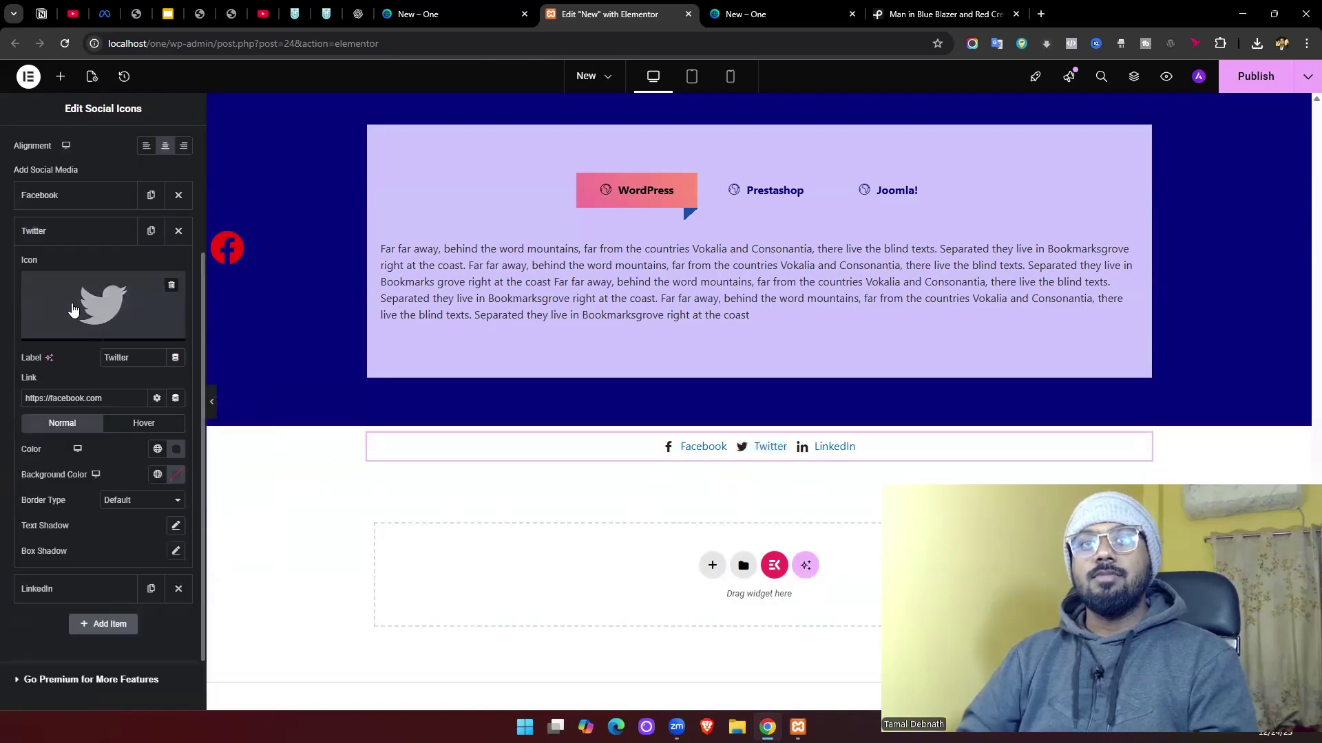
pyautogui.scroll(-1, 130, 413)
pyautogui.click(143, 354)
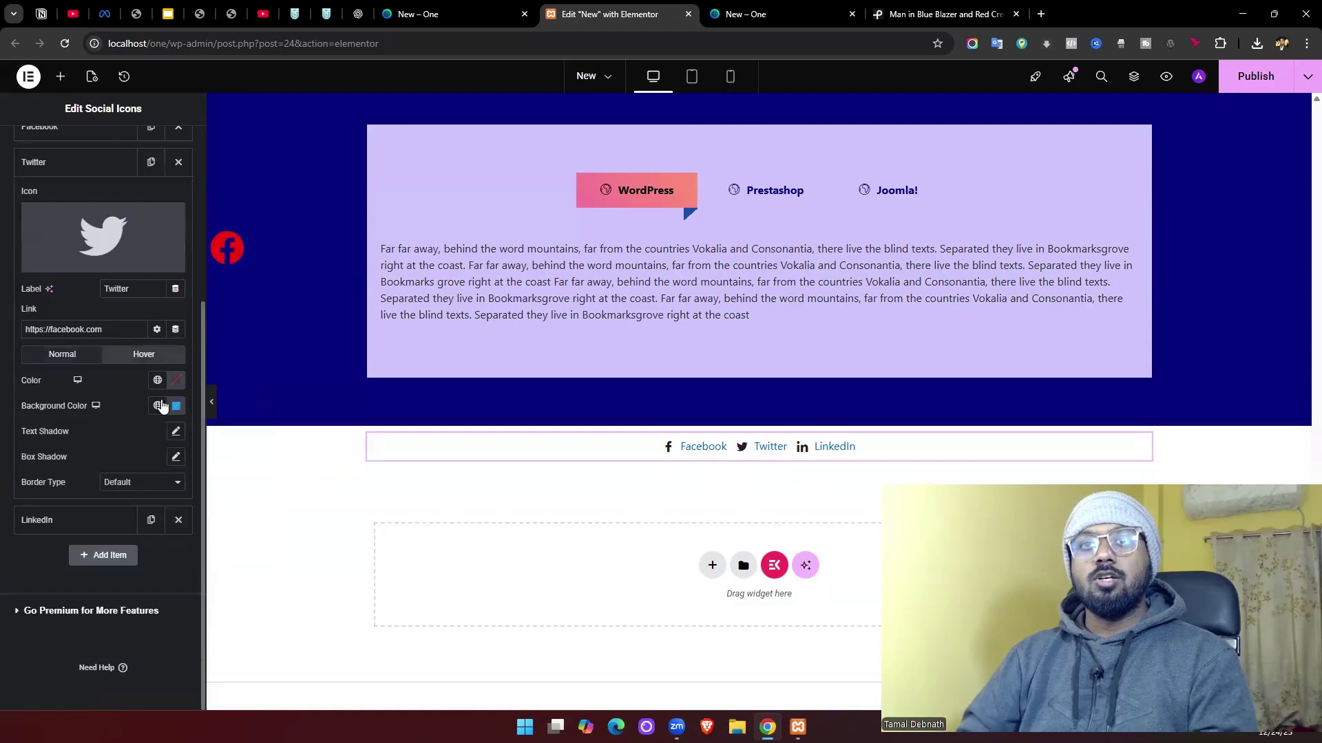
pyautogui.click(176, 405)
pyautogui.click(254, 433)
pyautogui.scroll(3, 4, 373)
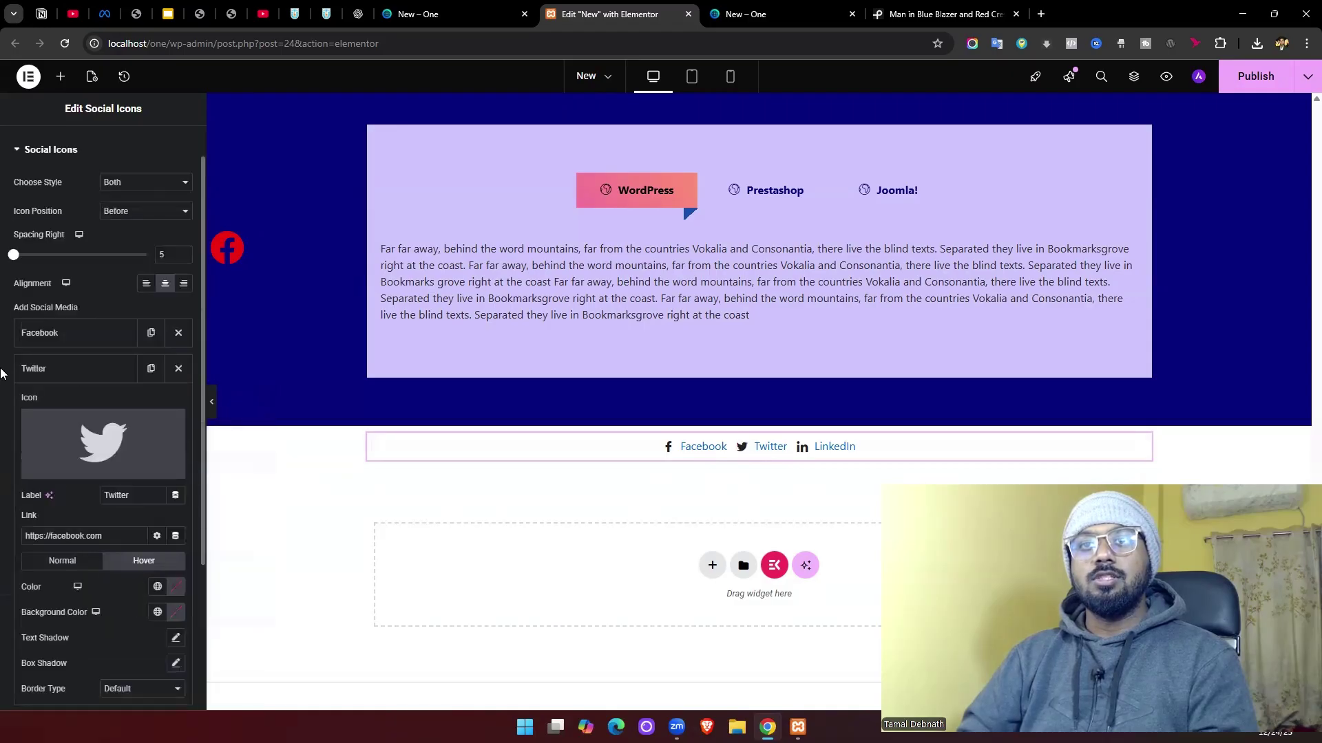
pyautogui.scroll(1, 3, 374)
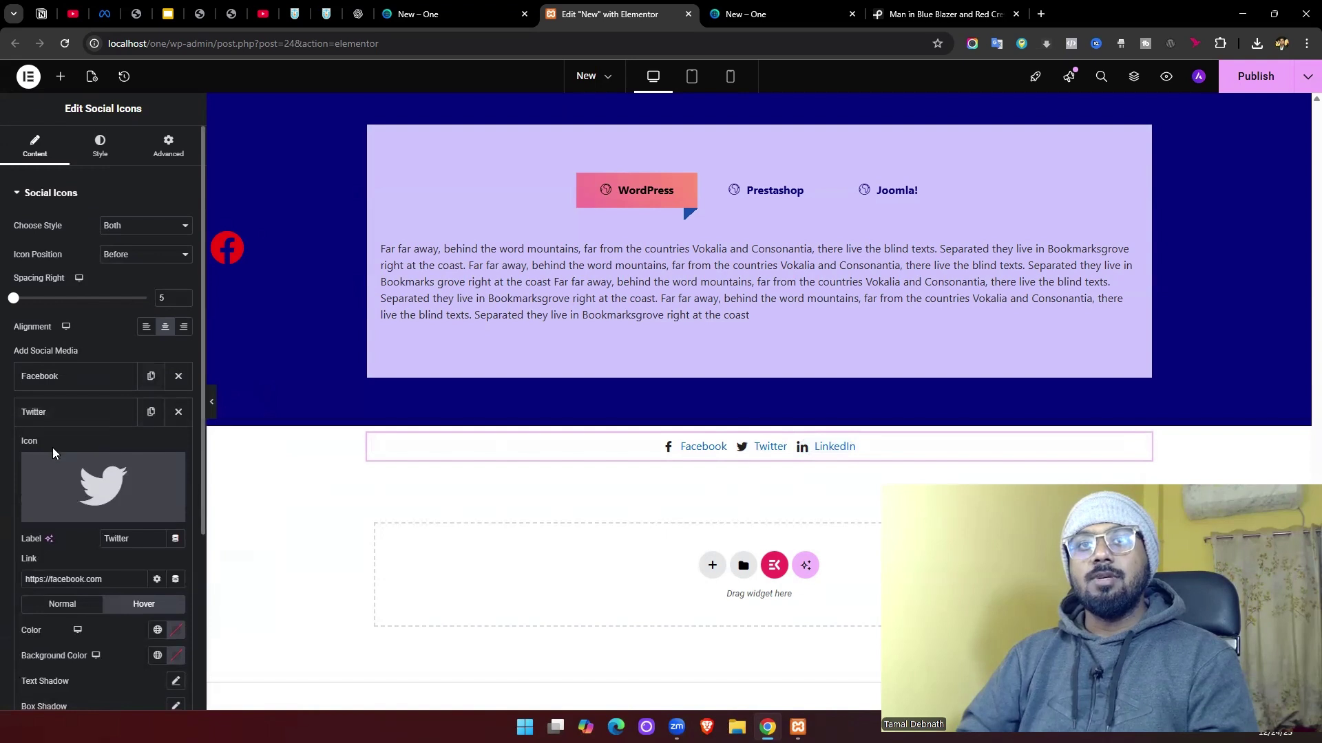
pyautogui.click(55, 413)
# - Clear the LinkedIn item's hover background color
pyautogui.click(53, 448)
pyautogui.scroll(-3, 68, 475)
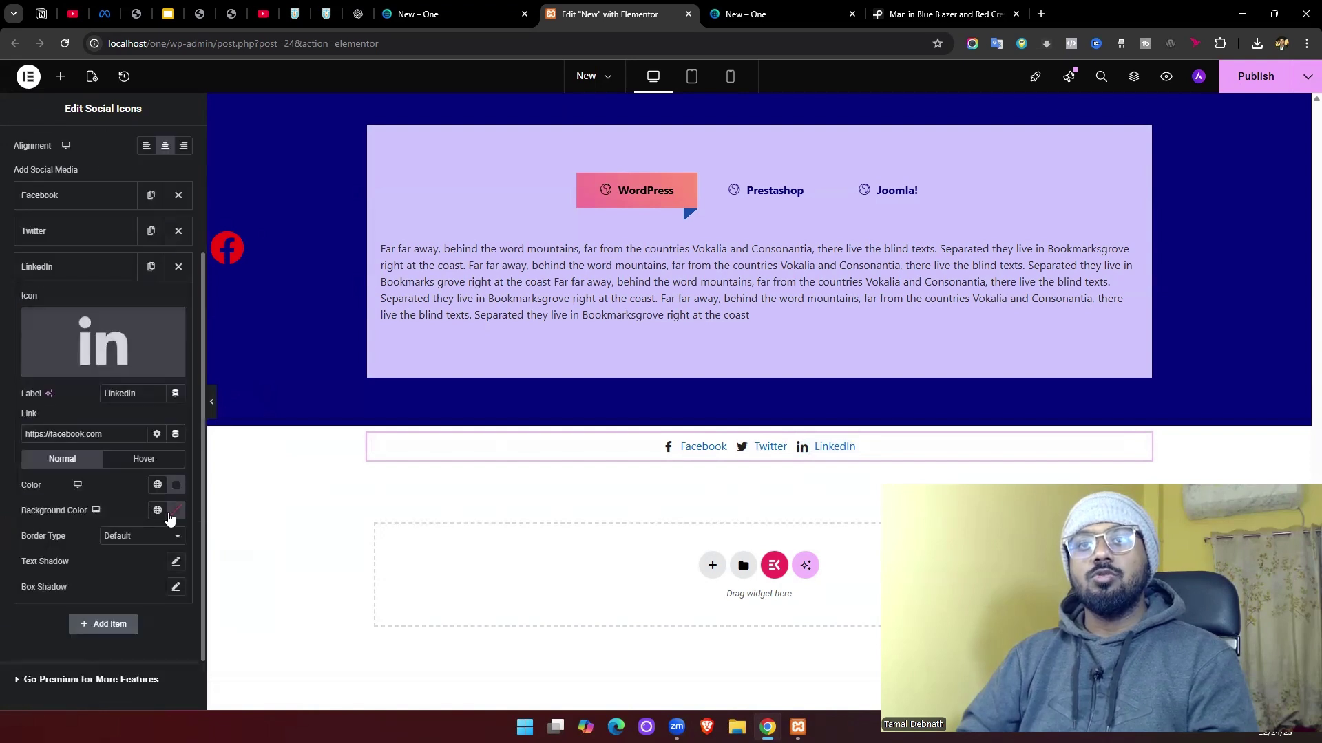
pyautogui.click(130, 466)
pyautogui.click(176, 510)
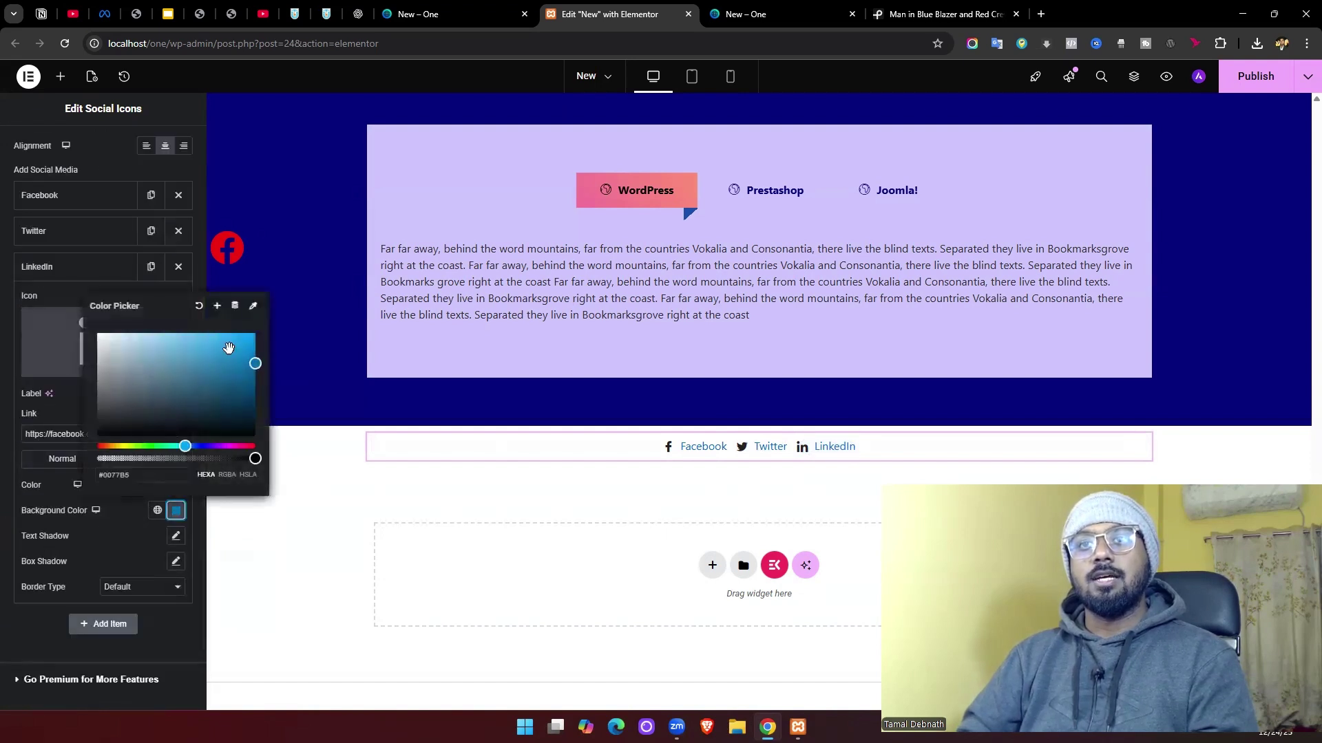
pyautogui.click(198, 309)
pyautogui.scroll(3, 7, 404)
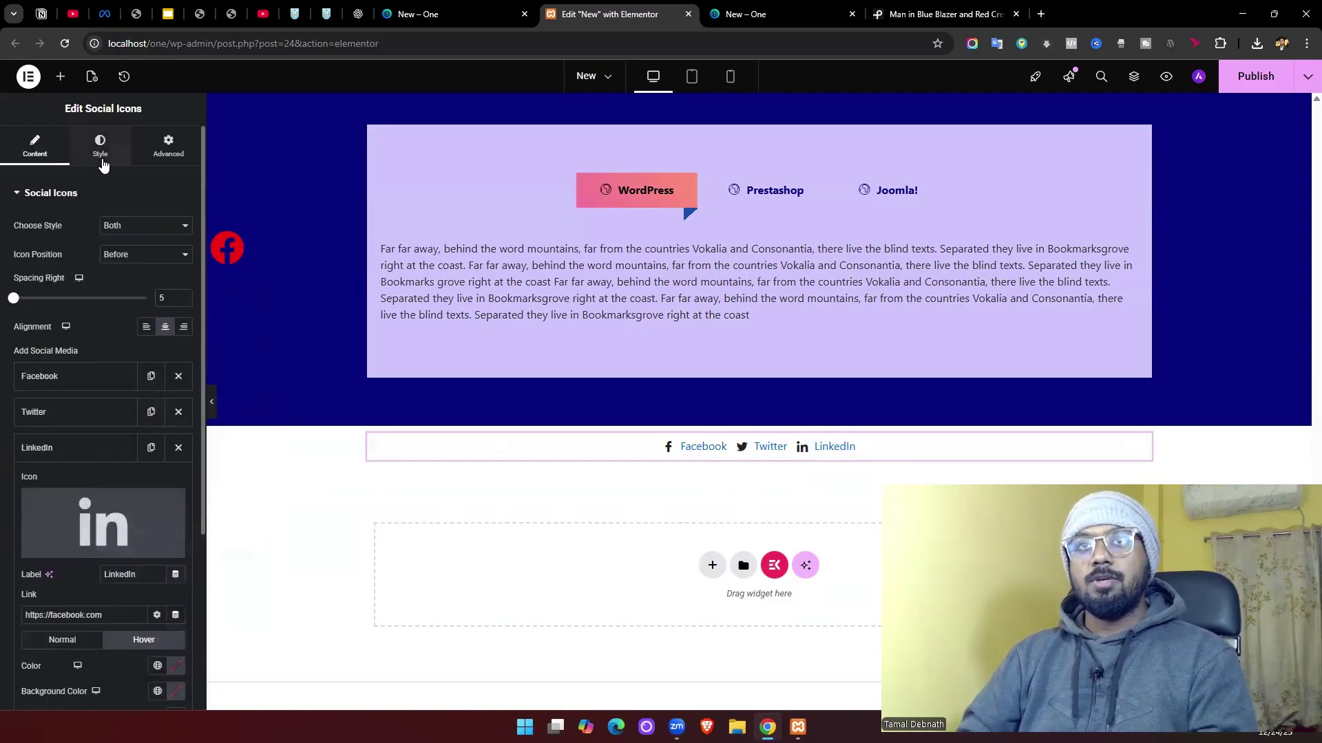
# - Set the social icons' display to Block in the widget's style settings
pyautogui.click(101, 165)
pyautogui.click(143, 254)
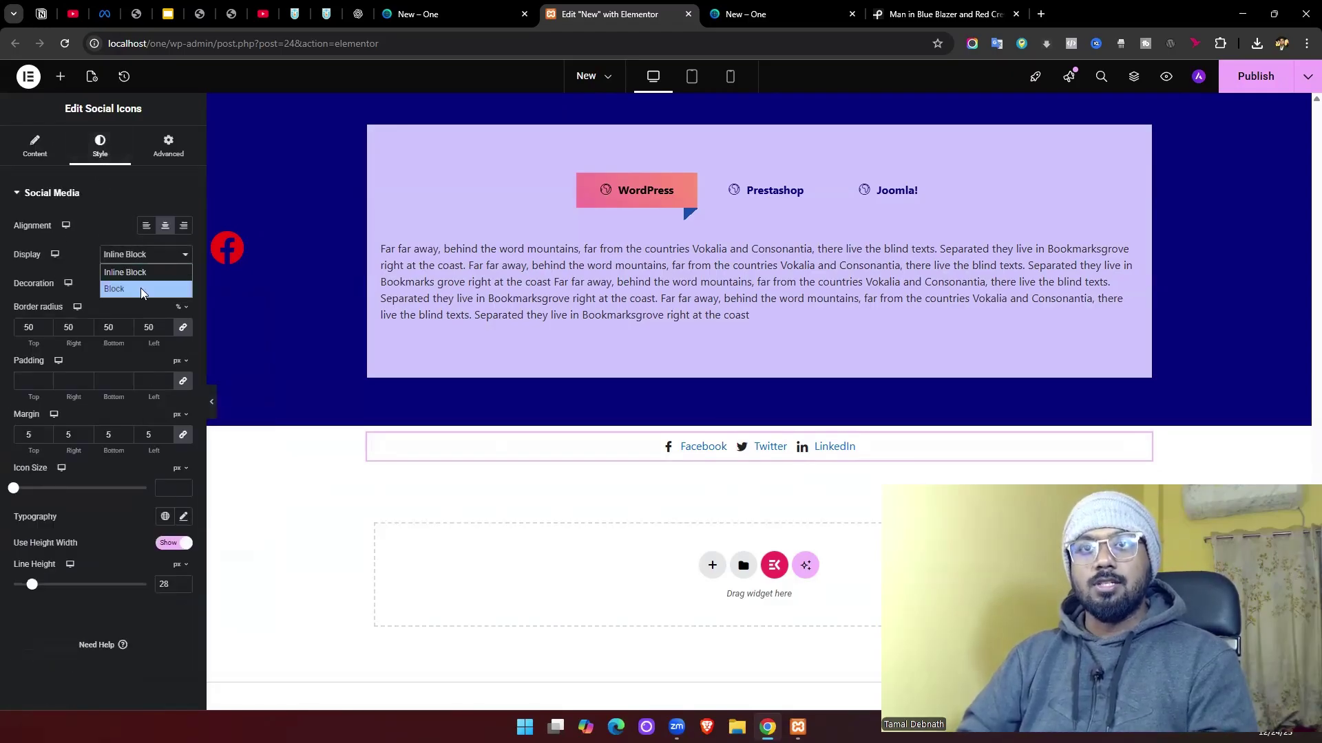
pyautogui.click(131, 275)
# - Try the Underline and Overline decorations on the social labels and return the decoration to None
pyautogui.click(134, 284)
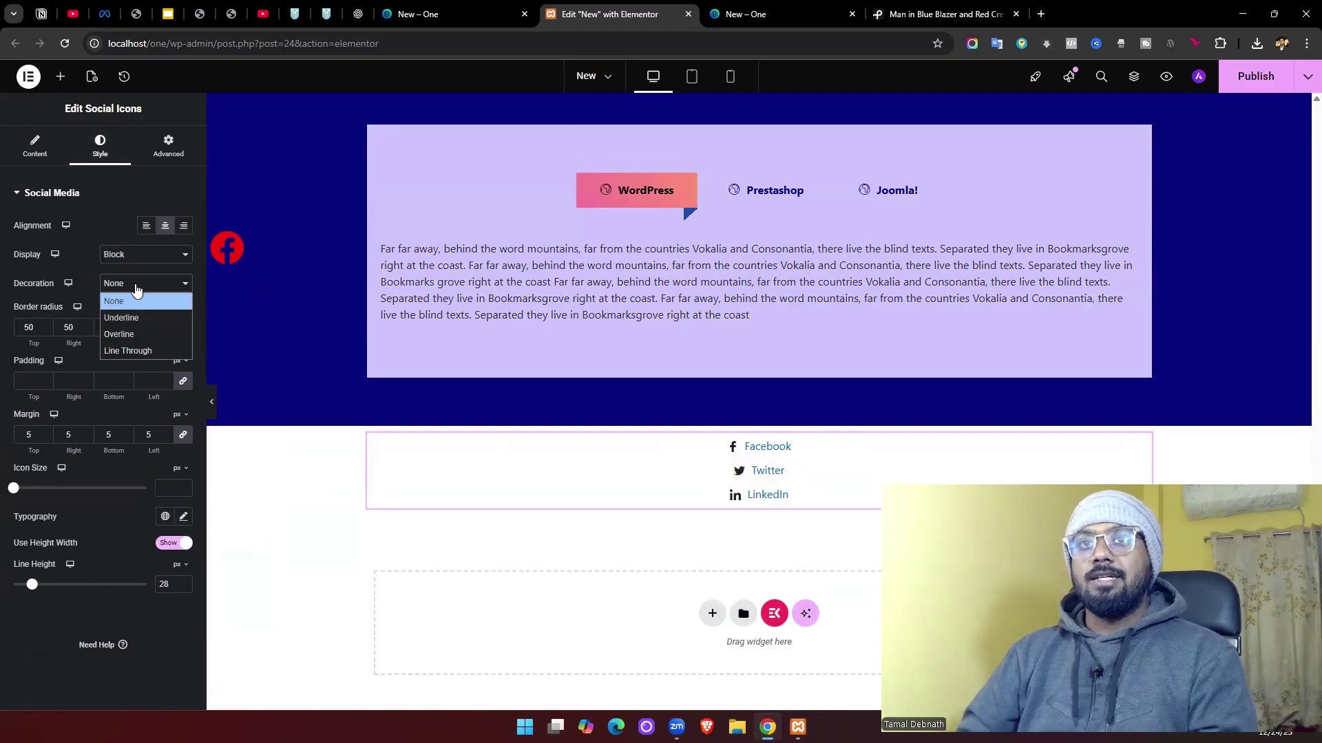
pyautogui.click(138, 317)
pyautogui.click(138, 283)
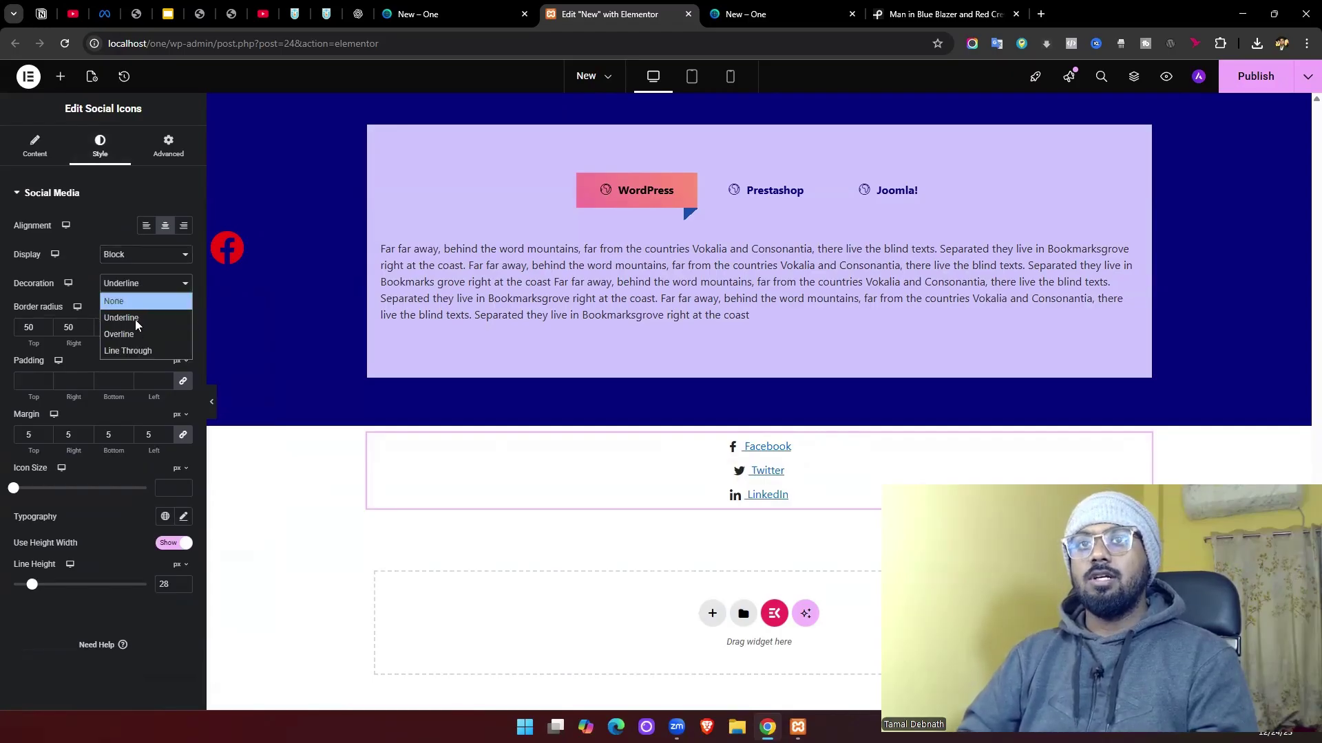
pyautogui.click(135, 333)
pyautogui.click(138, 283)
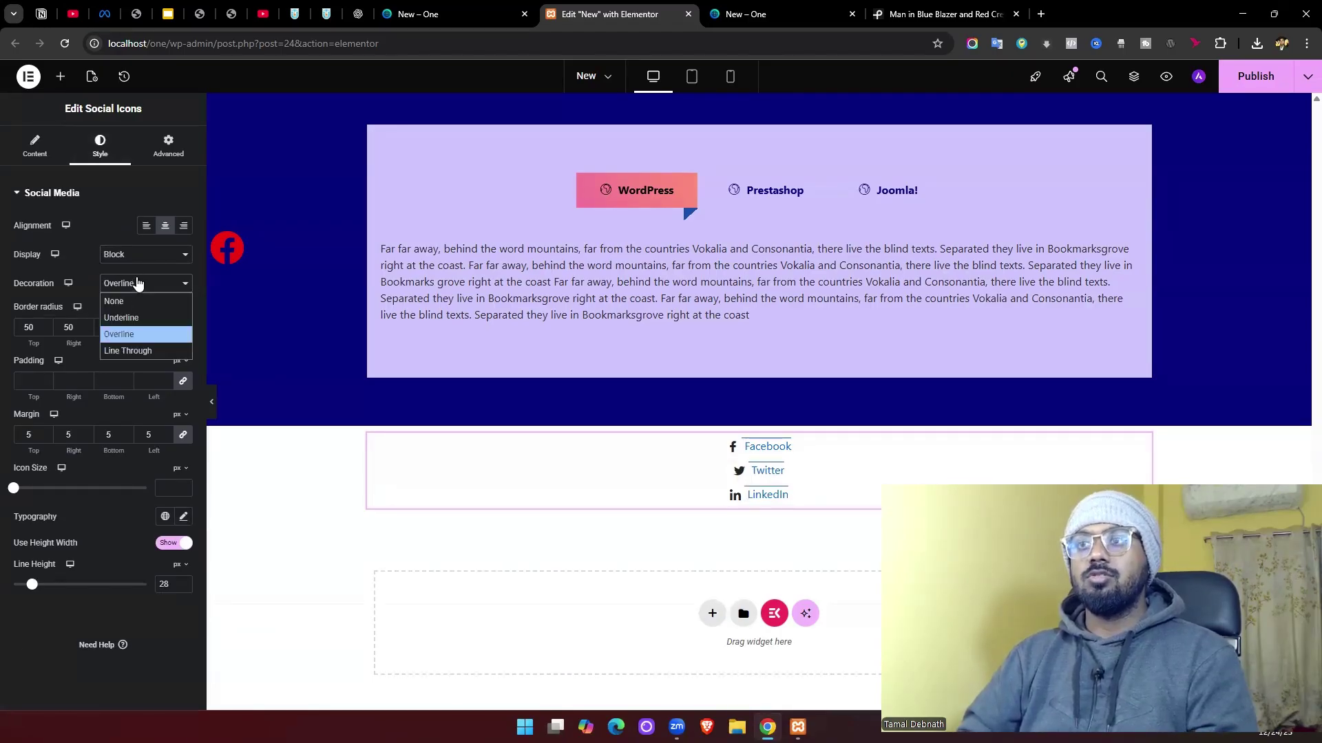
pyautogui.click(120, 301)
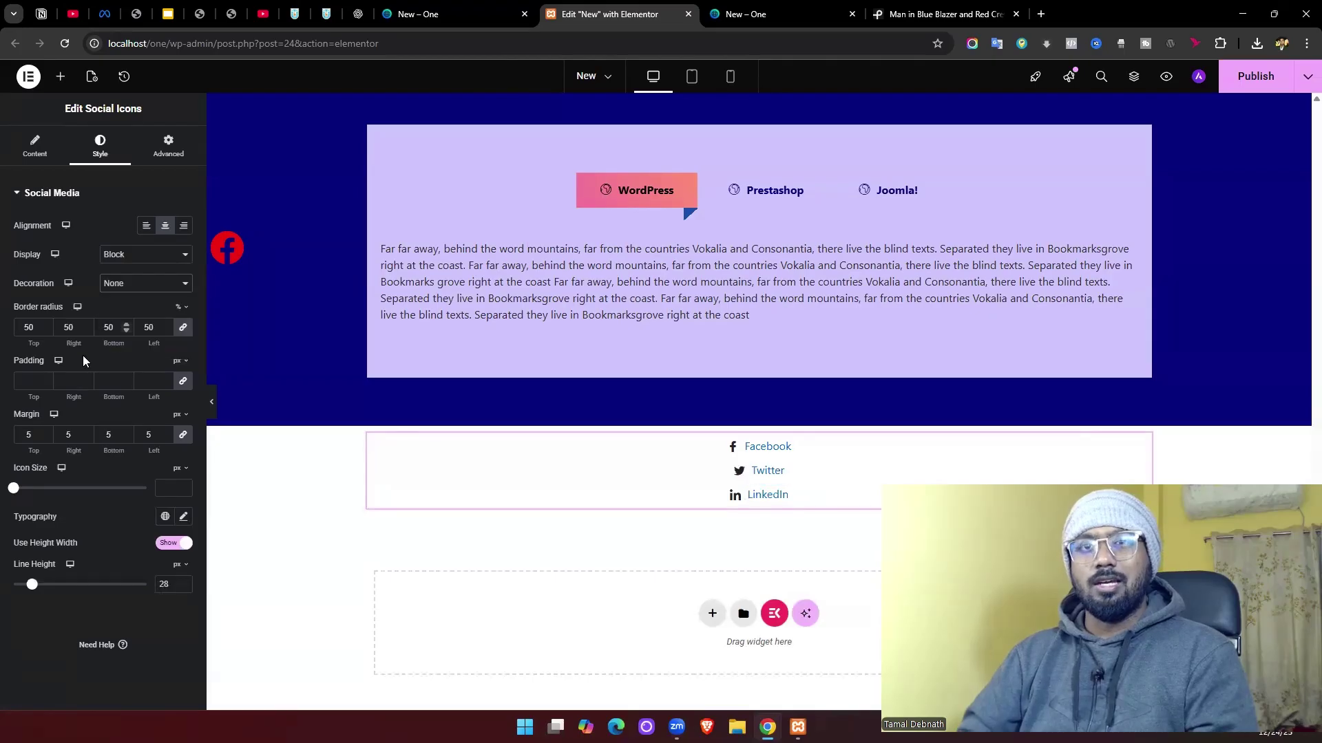
# - Clear the linked border radius values of the social icons
pyautogui.moveTo(34, 328); pyautogui.dragTo(11, 331)
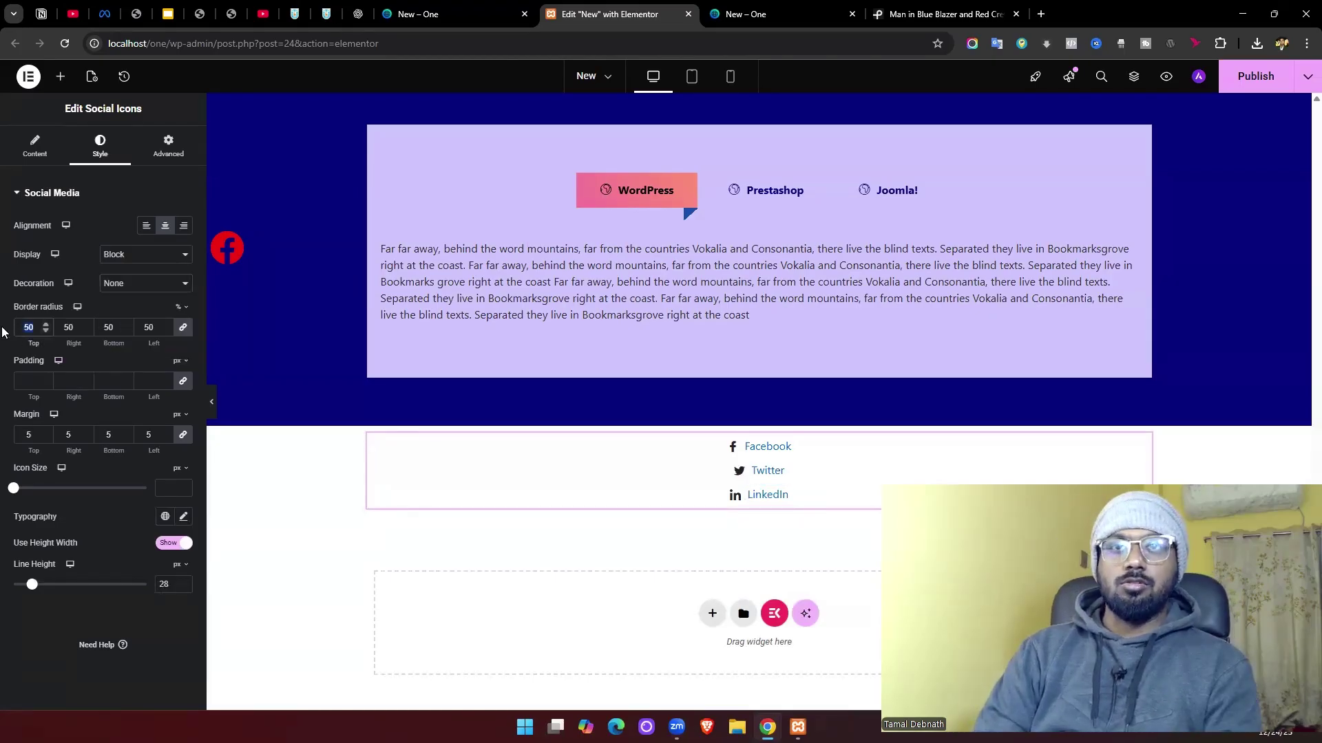
pyautogui.press('BackSpace')
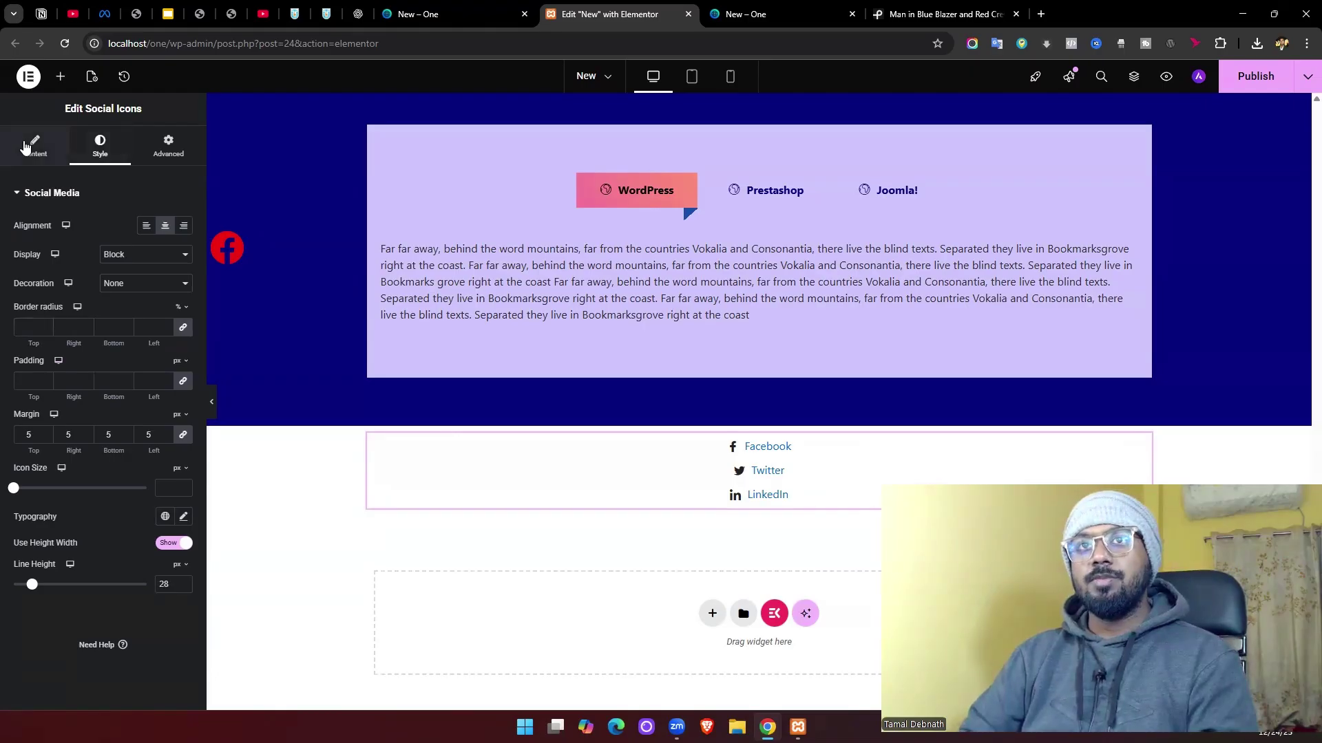
# - Try a dark blue global background color on the Facebook item, reset it and return to the style settings
pyautogui.click(35, 146)
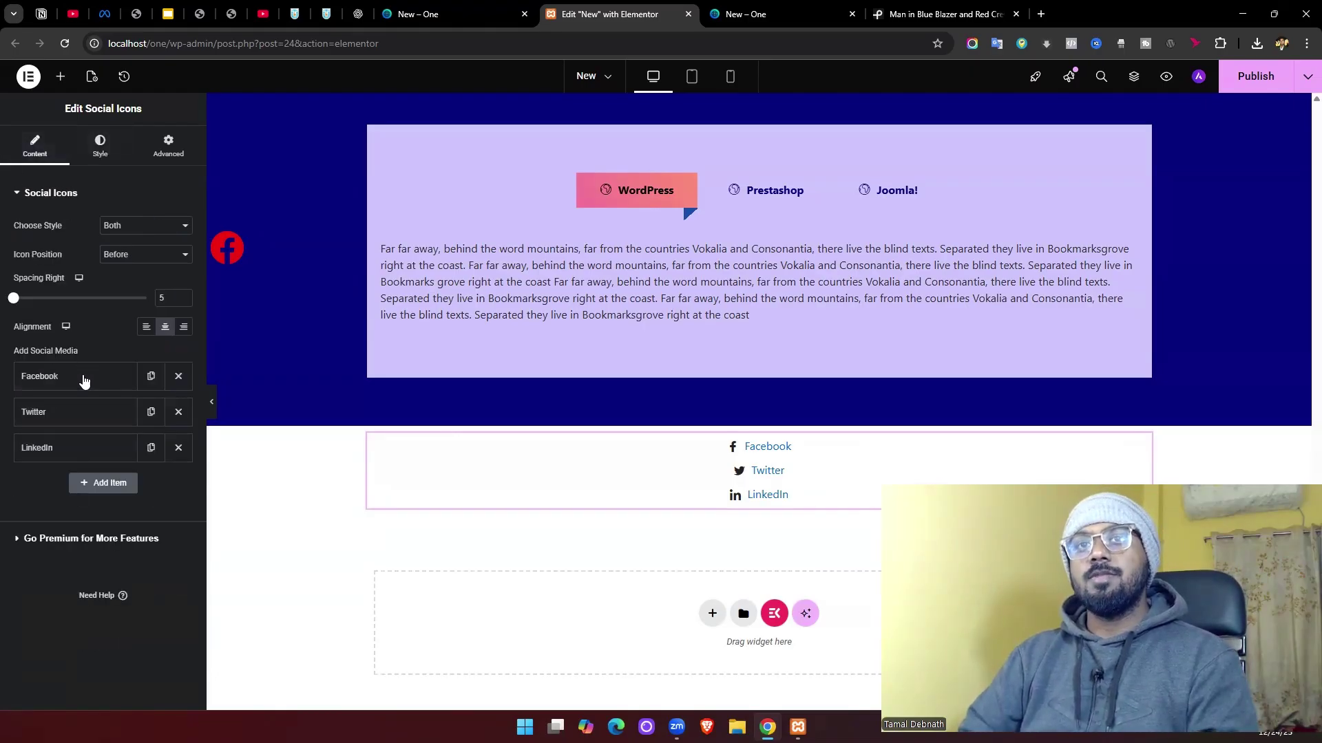
pyautogui.click(22, 390)
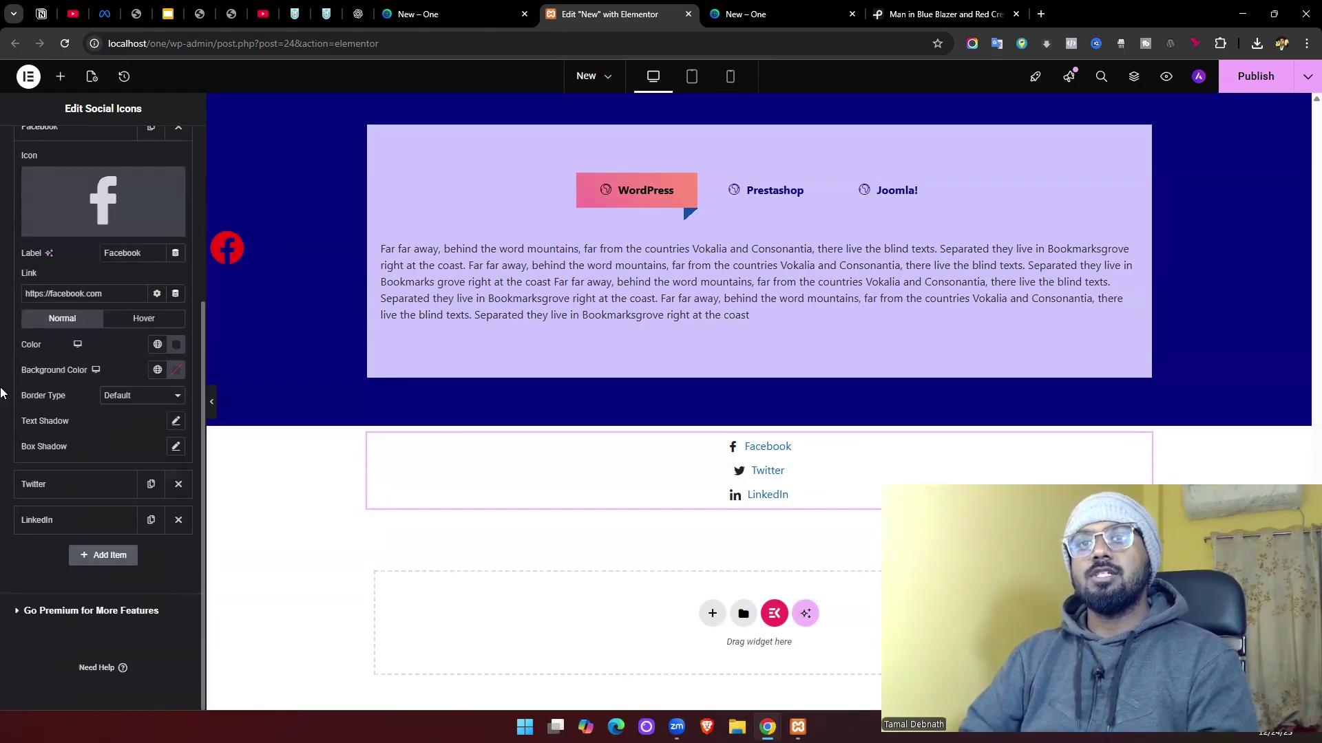
pyautogui.click(177, 372)
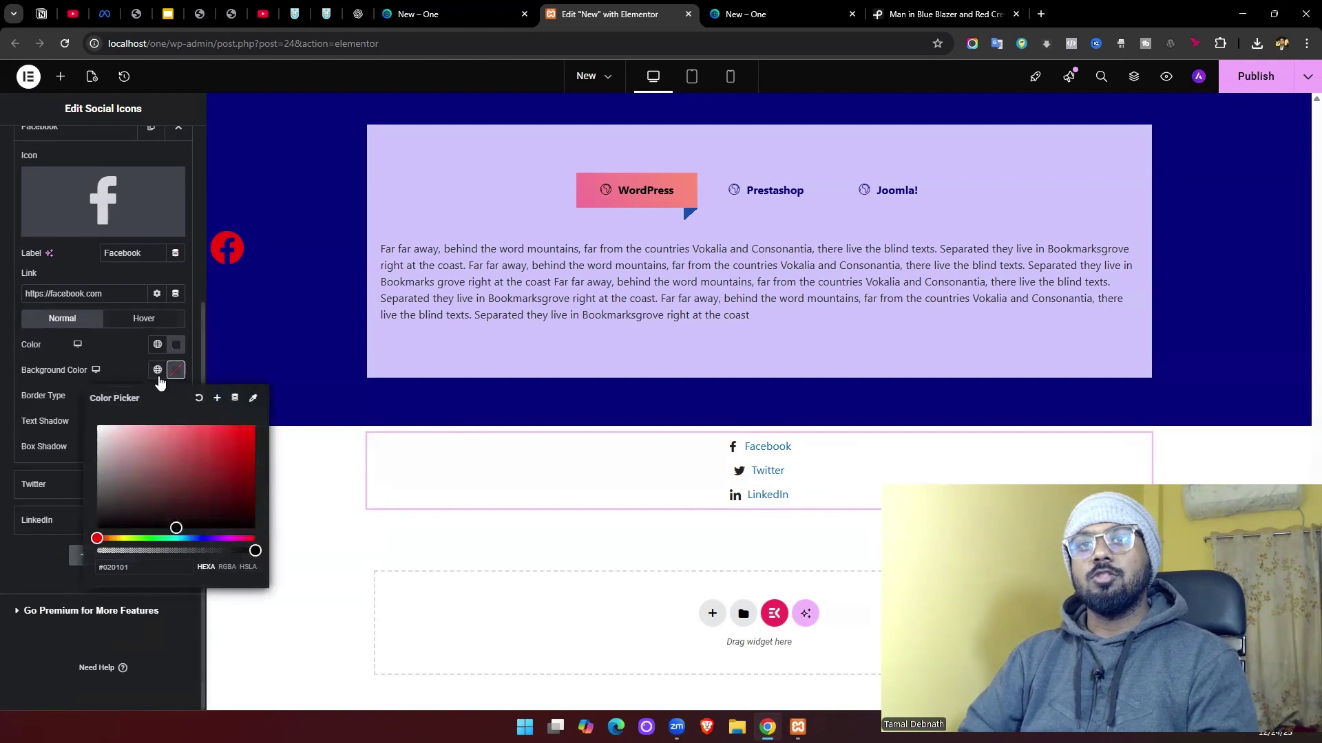
pyautogui.click(157, 371)
pyautogui.click(102, 433)
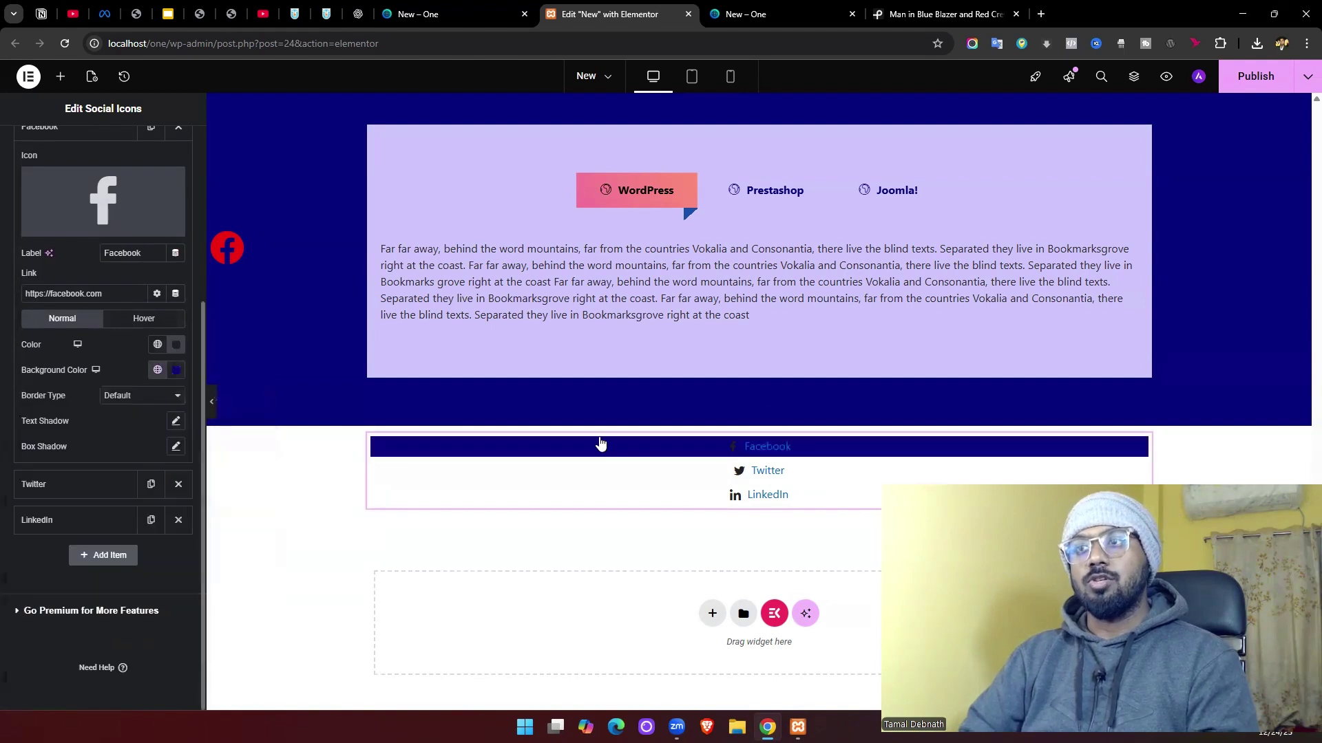
pyautogui.click(174, 372)
pyautogui.click(199, 394)
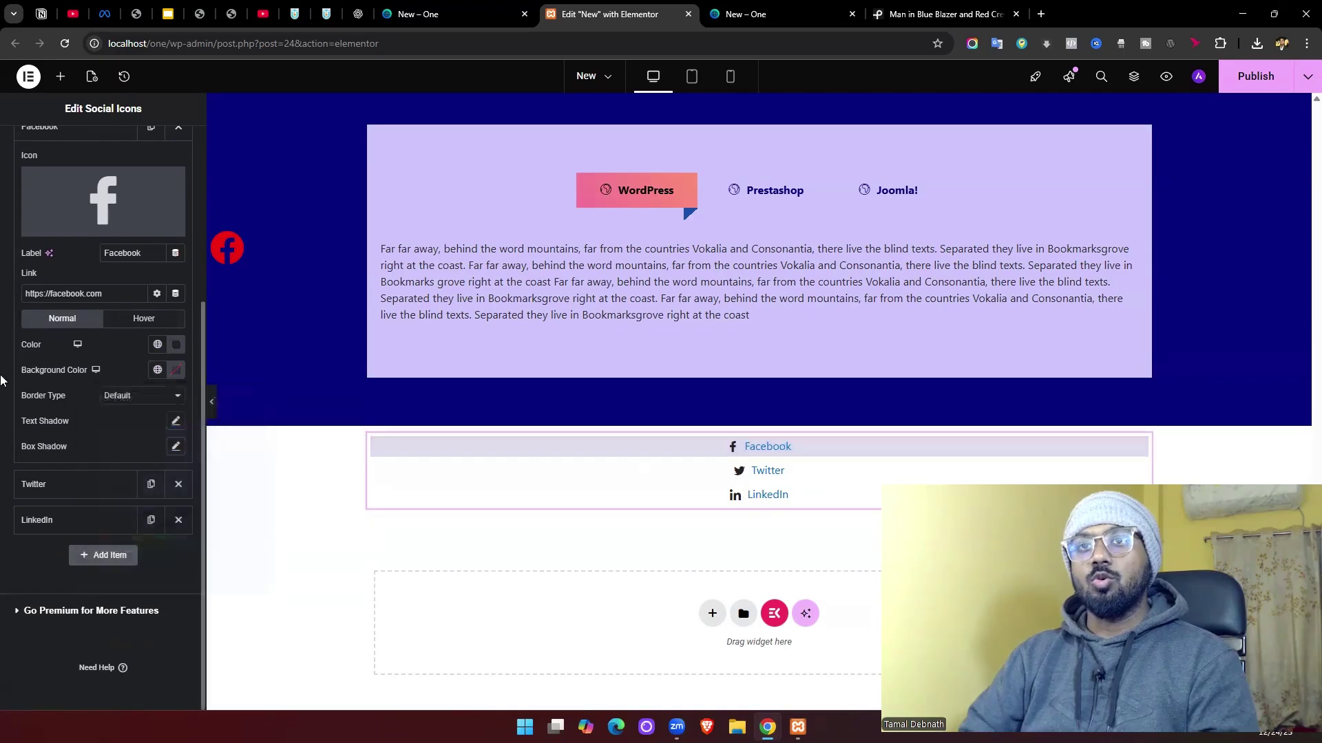
pyautogui.scroll(4, 3, 380)
pyautogui.click(100, 145)
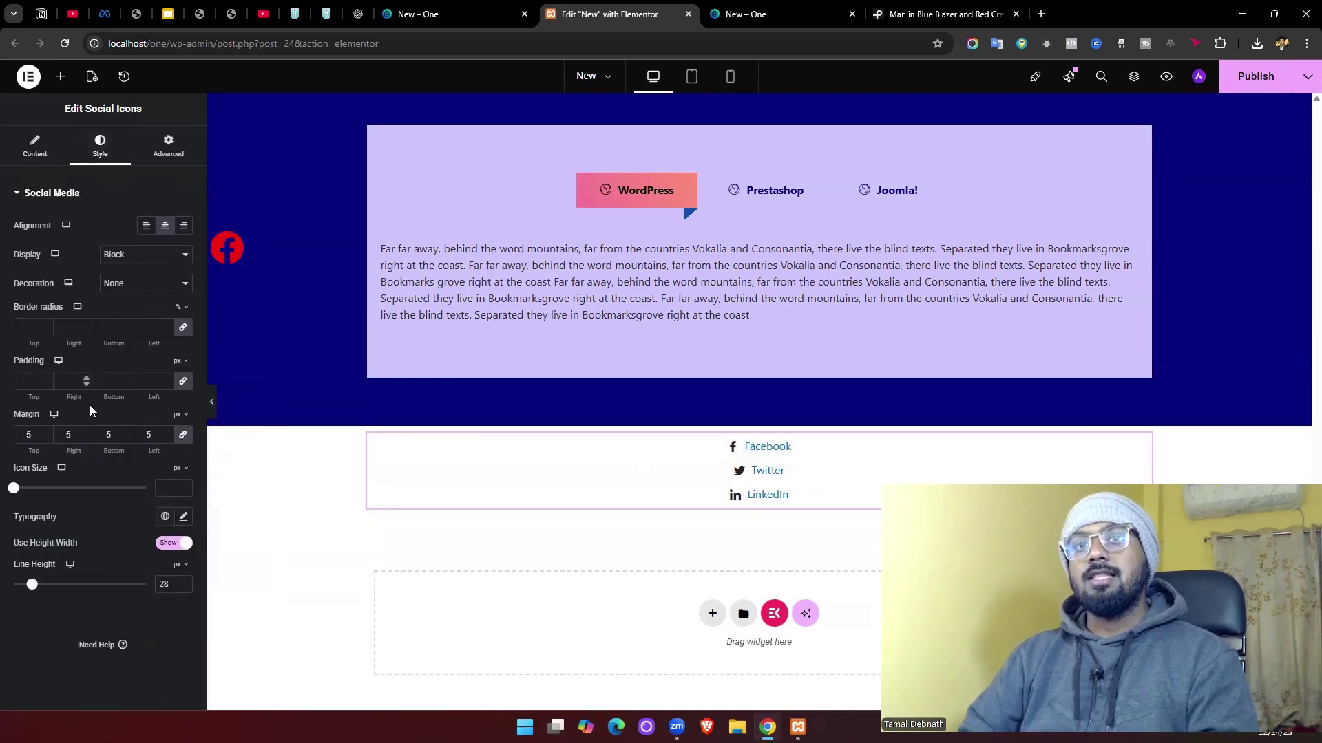
pyautogui.click(28, 328)
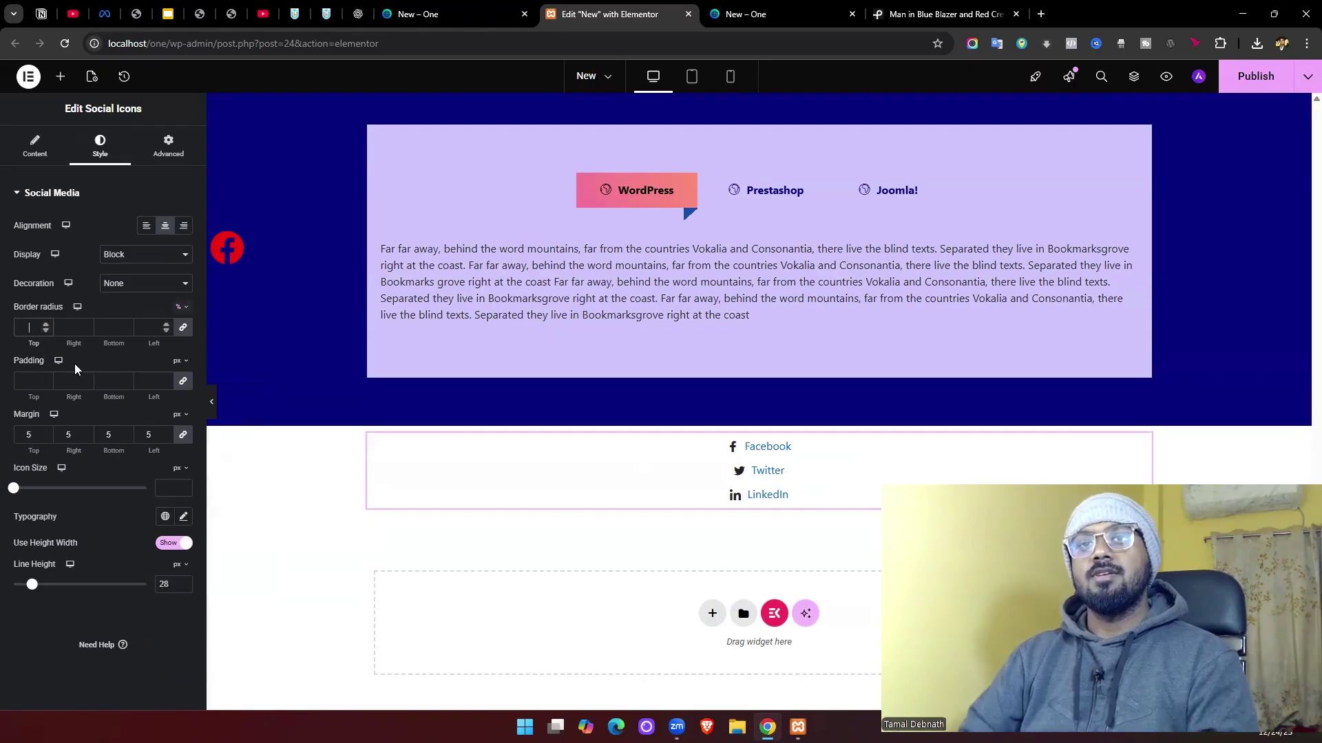
pyautogui.click(34, 380)
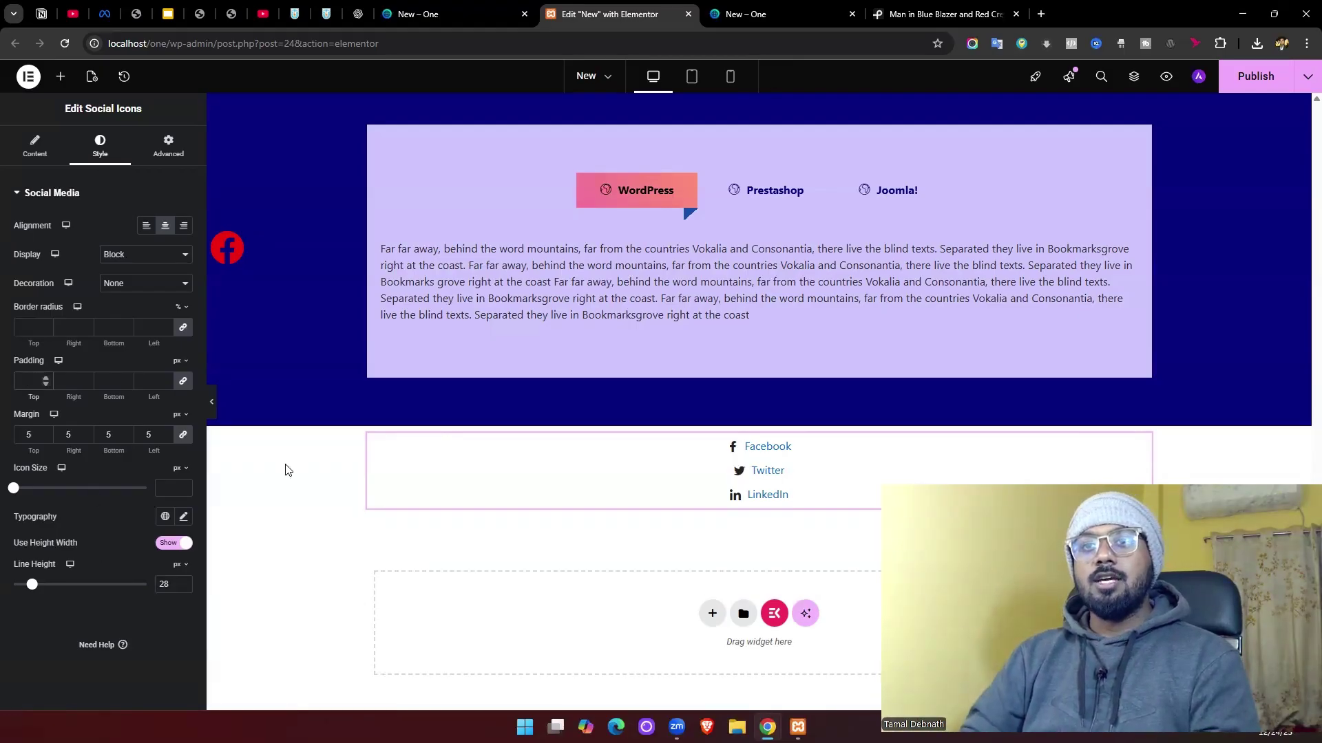
pyautogui.moveTo(282, 444)
pyautogui.mouseDown()
pyautogui.moveTo(430, 447)
pyautogui.moveTo(347, 413)
pyautogui.mouseUp()
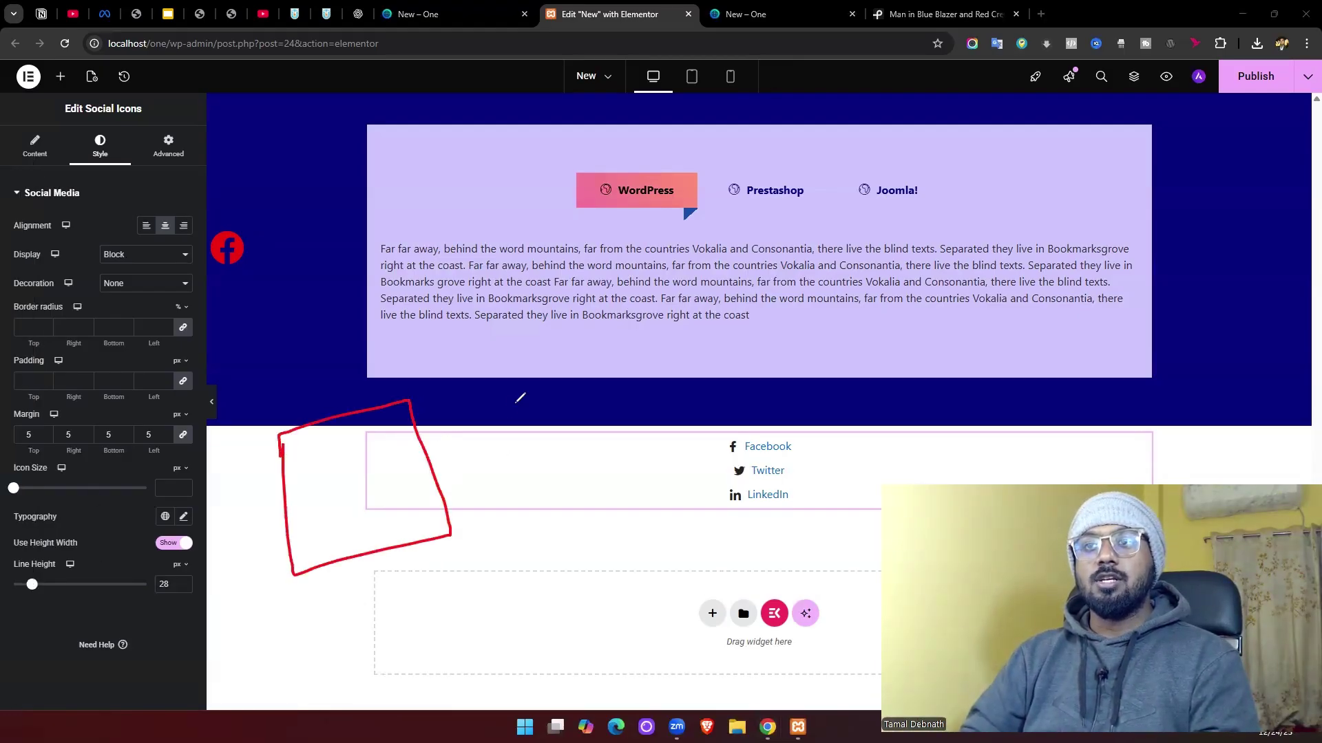
pyautogui.moveTo(522, 400); pyautogui.dragTo(554, 502)
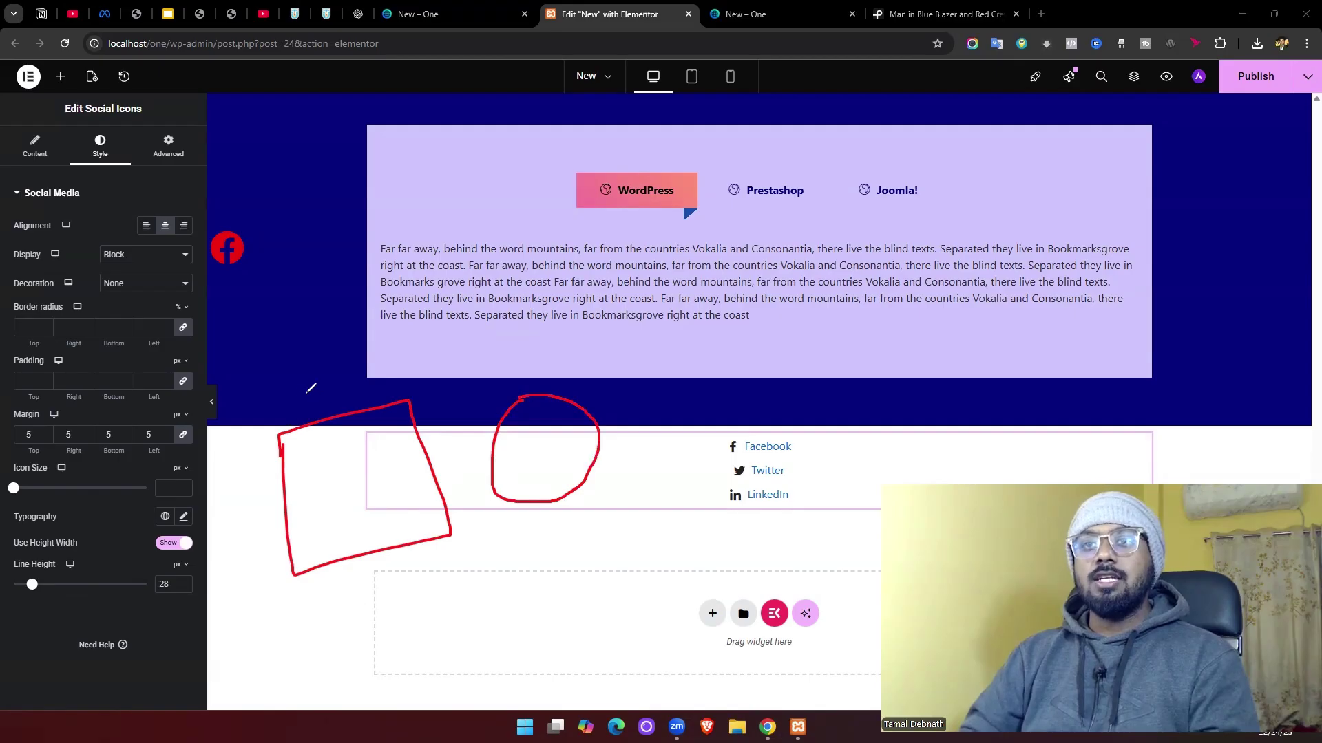
pyautogui.moveTo(350, 352); pyautogui.dragTo(363, 350)
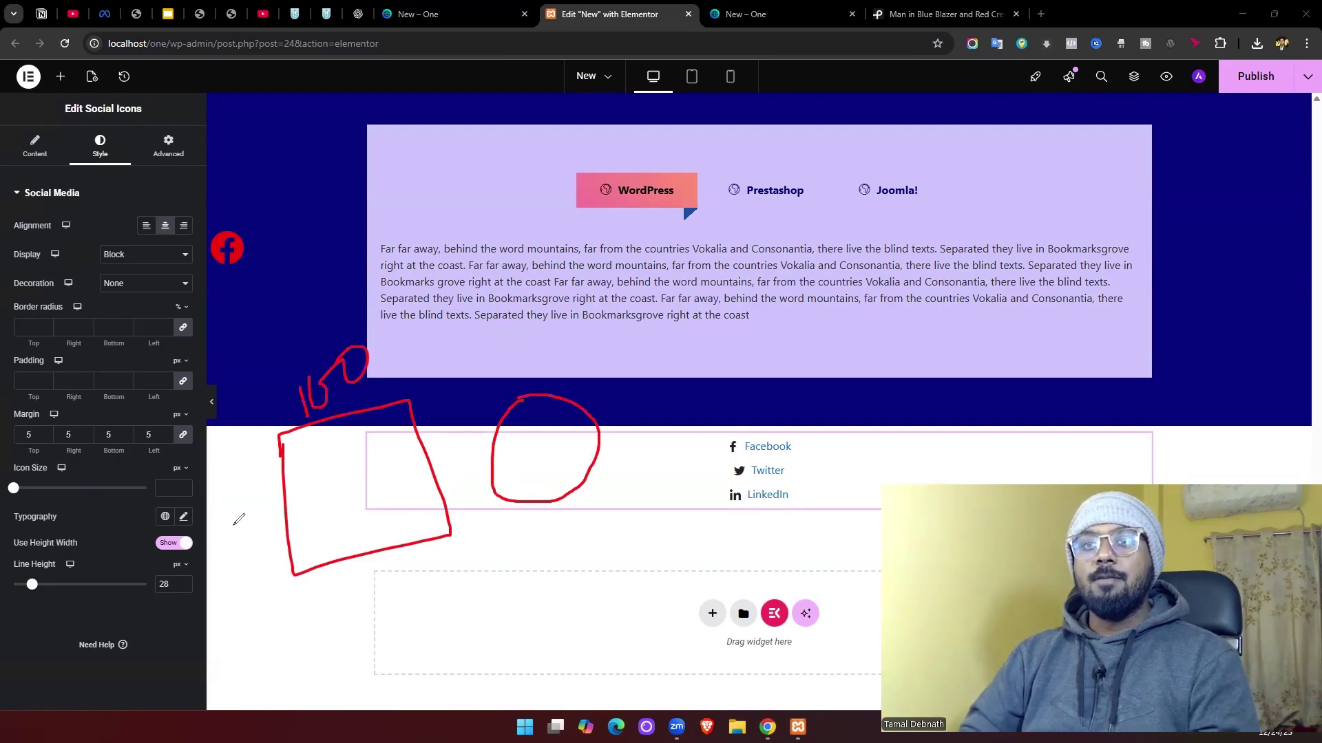
pyautogui.moveTo(238, 504); pyautogui.dragTo(242, 529)
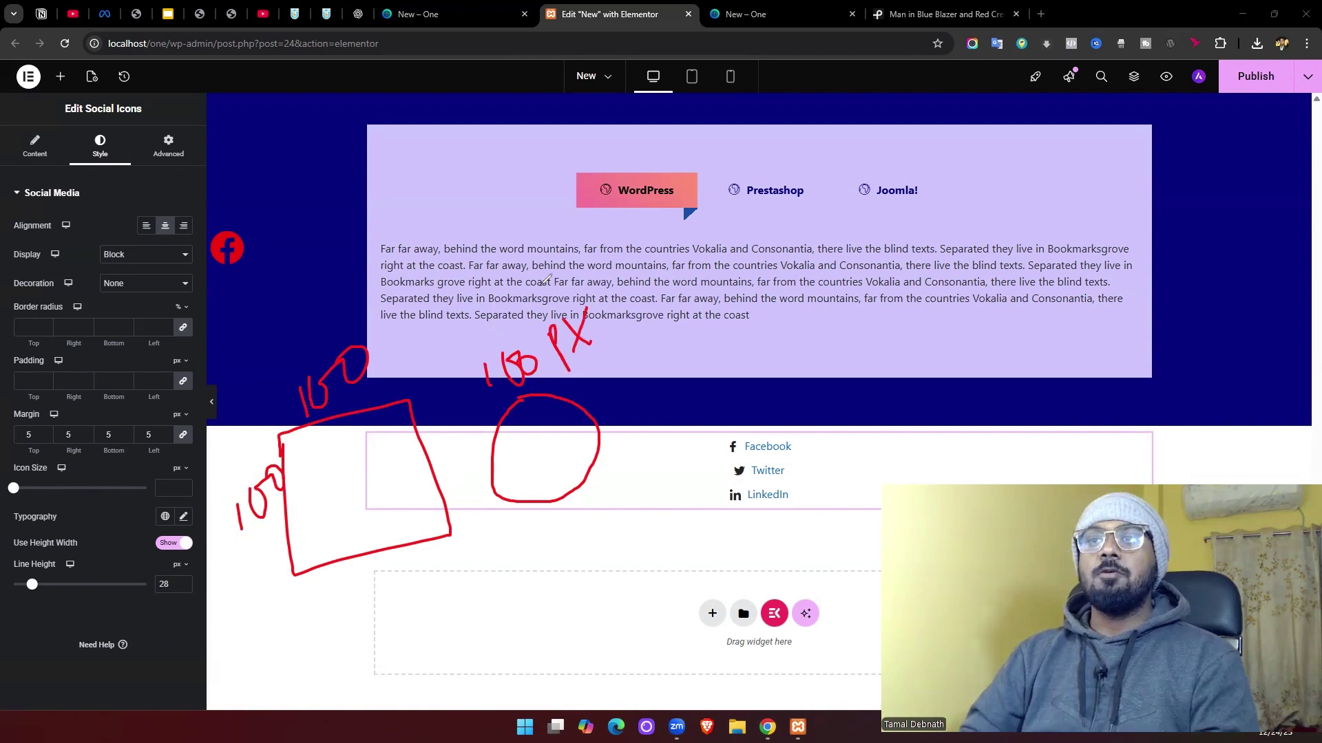
pyautogui.moveTo(472, 293); pyautogui.dragTo(506, 325)
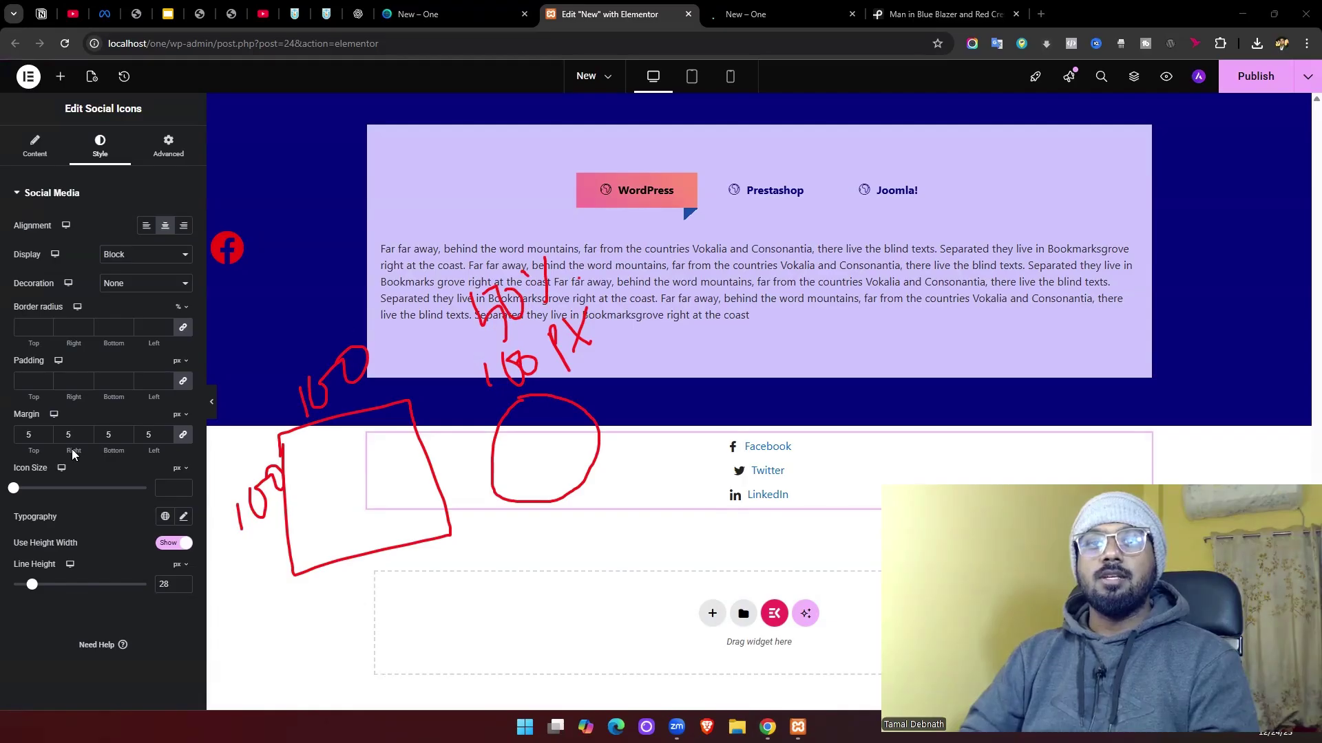
pyautogui.press('Escape')
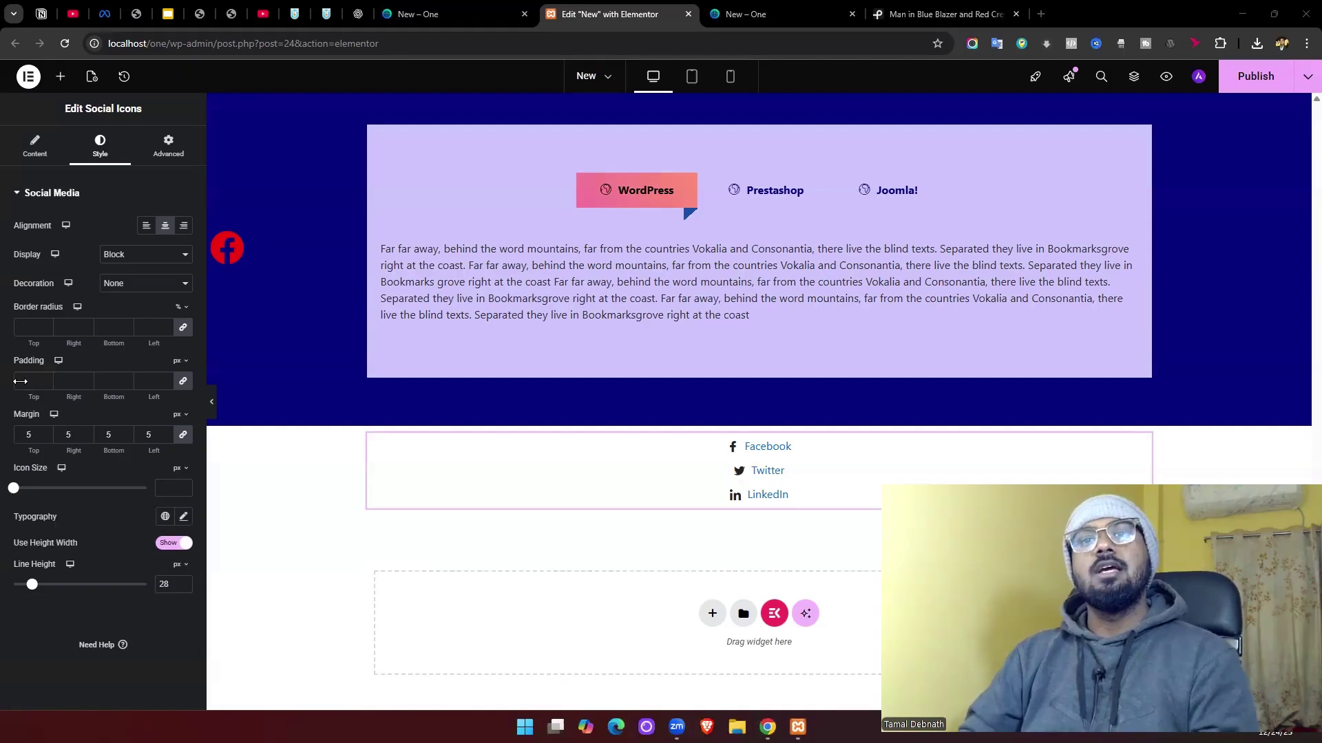
pyautogui.click(20, 381)
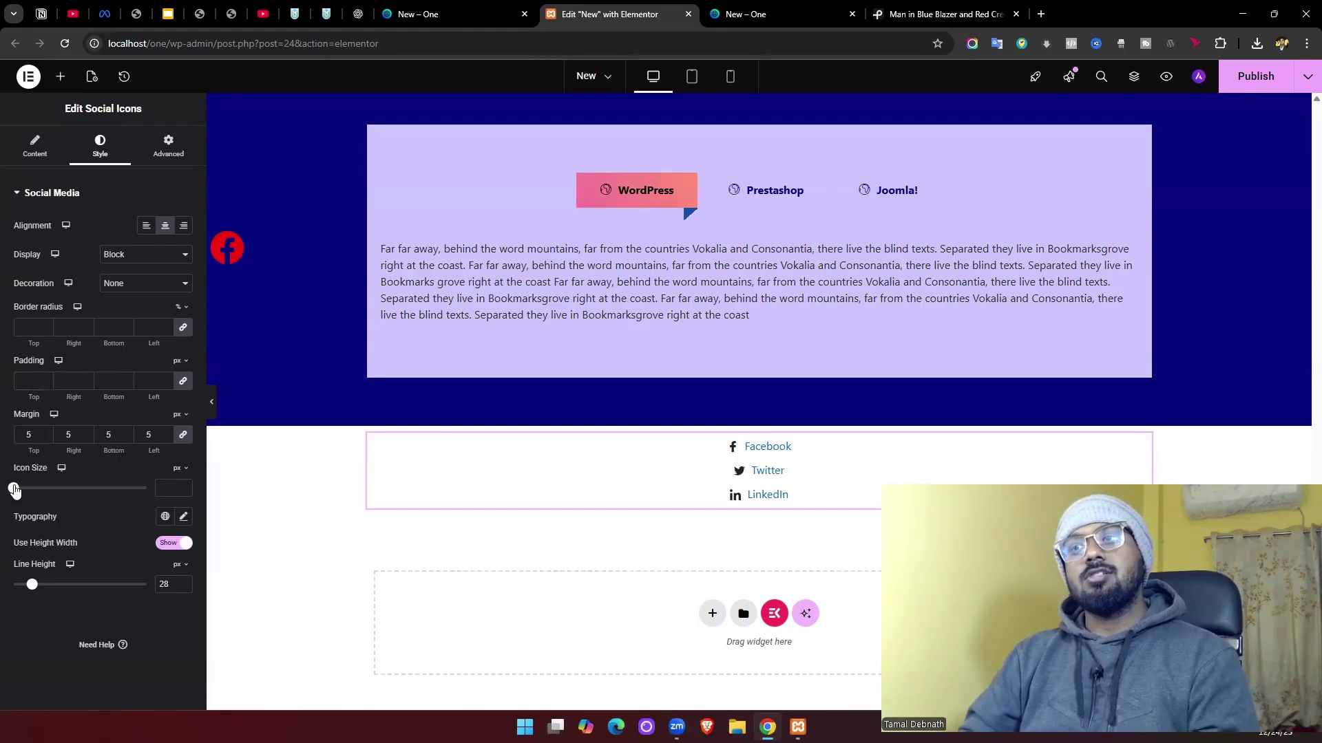
# - Set the icon size to 16 px and open the widget's typography options
pyautogui.moveTo(24, 490); pyautogui.dragTo(33, 489)
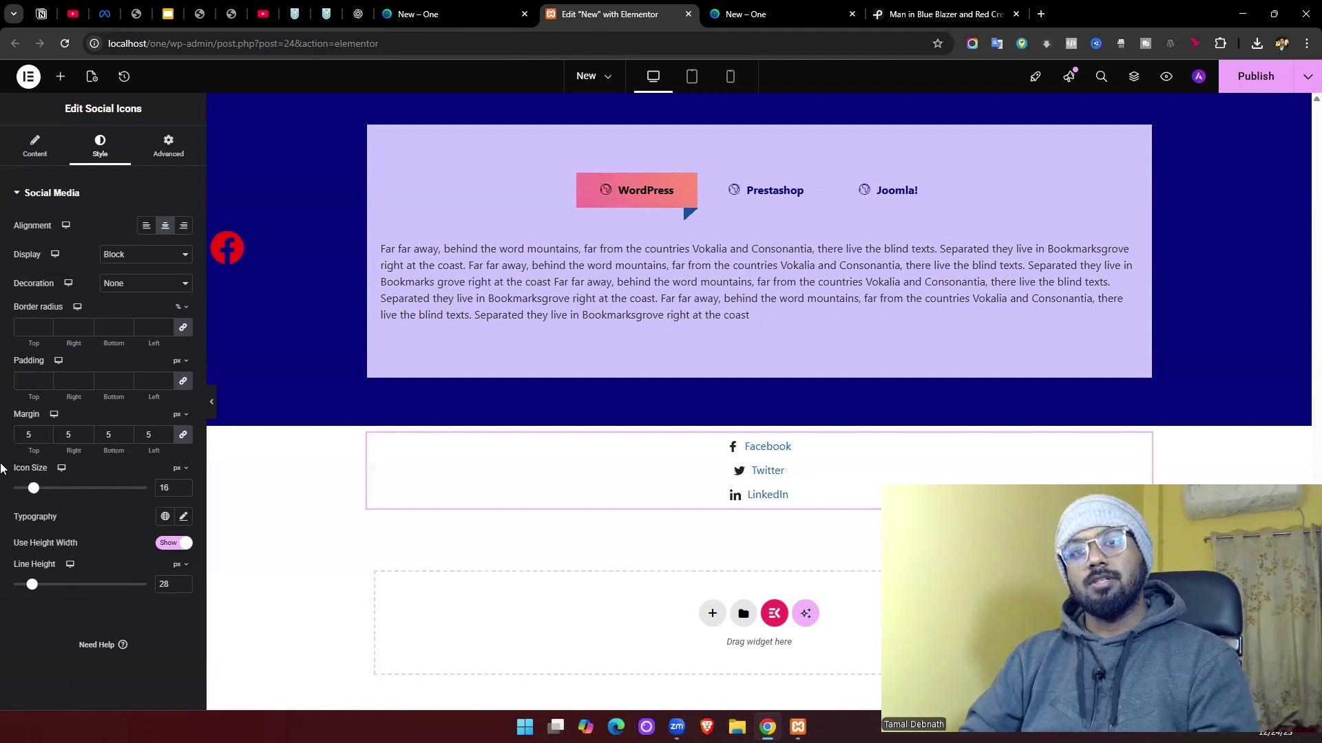
pyautogui.click(183, 518)
pyautogui.scroll(-3, 120, 571)
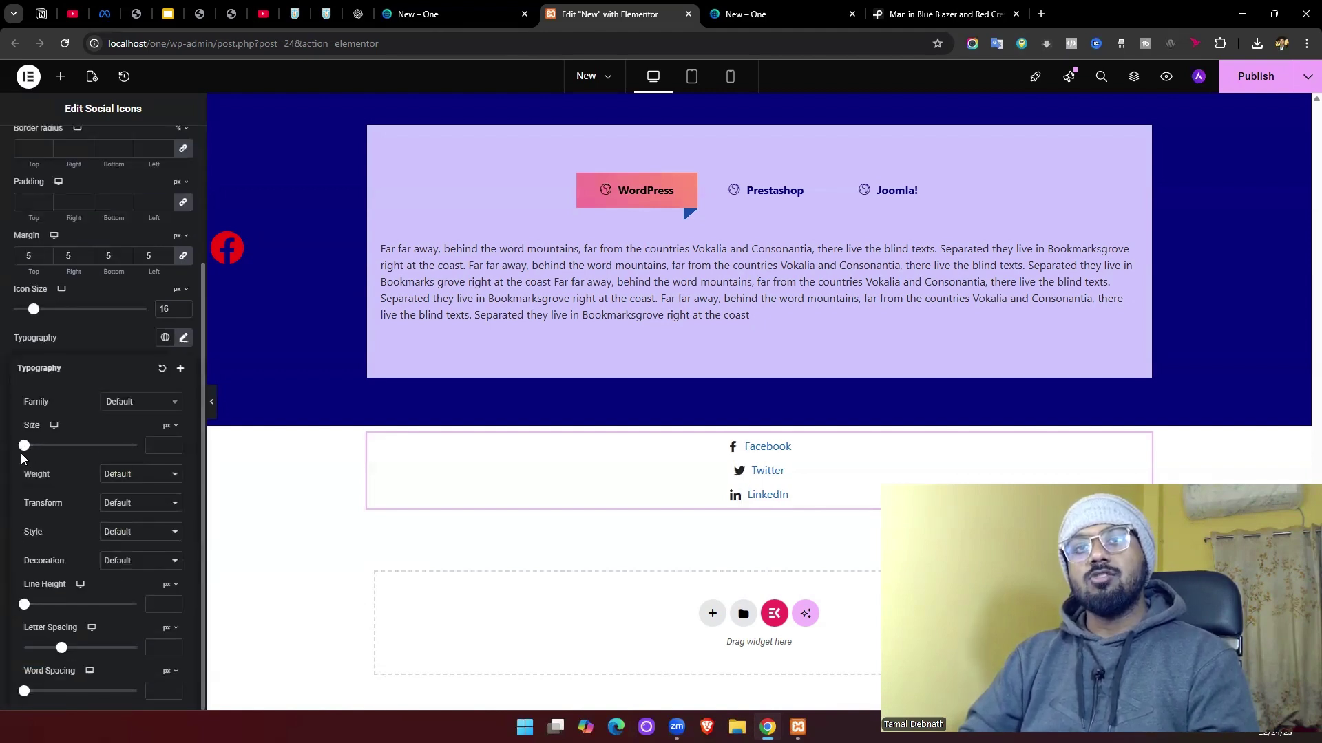
# - Set the social labels' font size to 19 px and weight to 600 (Semi Bold)
pyautogui.moveTo(26, 451); pyautogui.dragTo(38, 455)
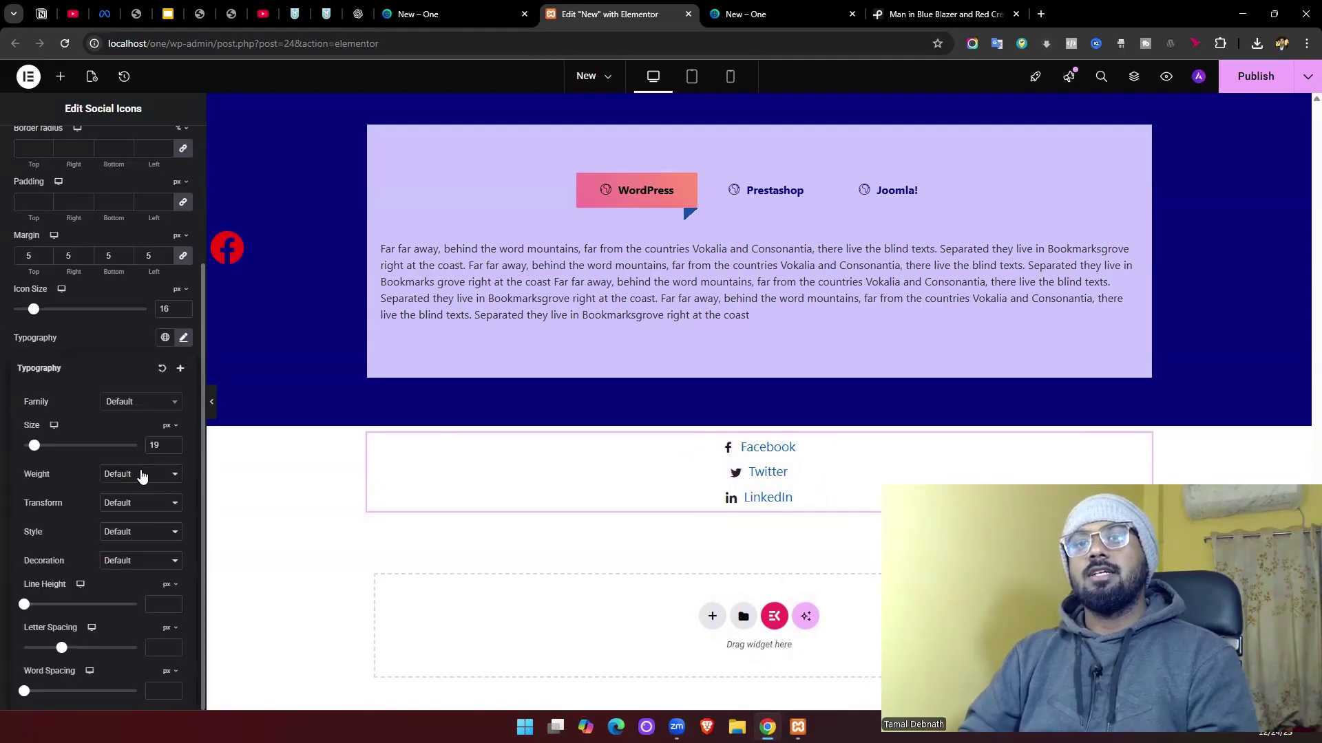
pyautogui.click(127, 484)
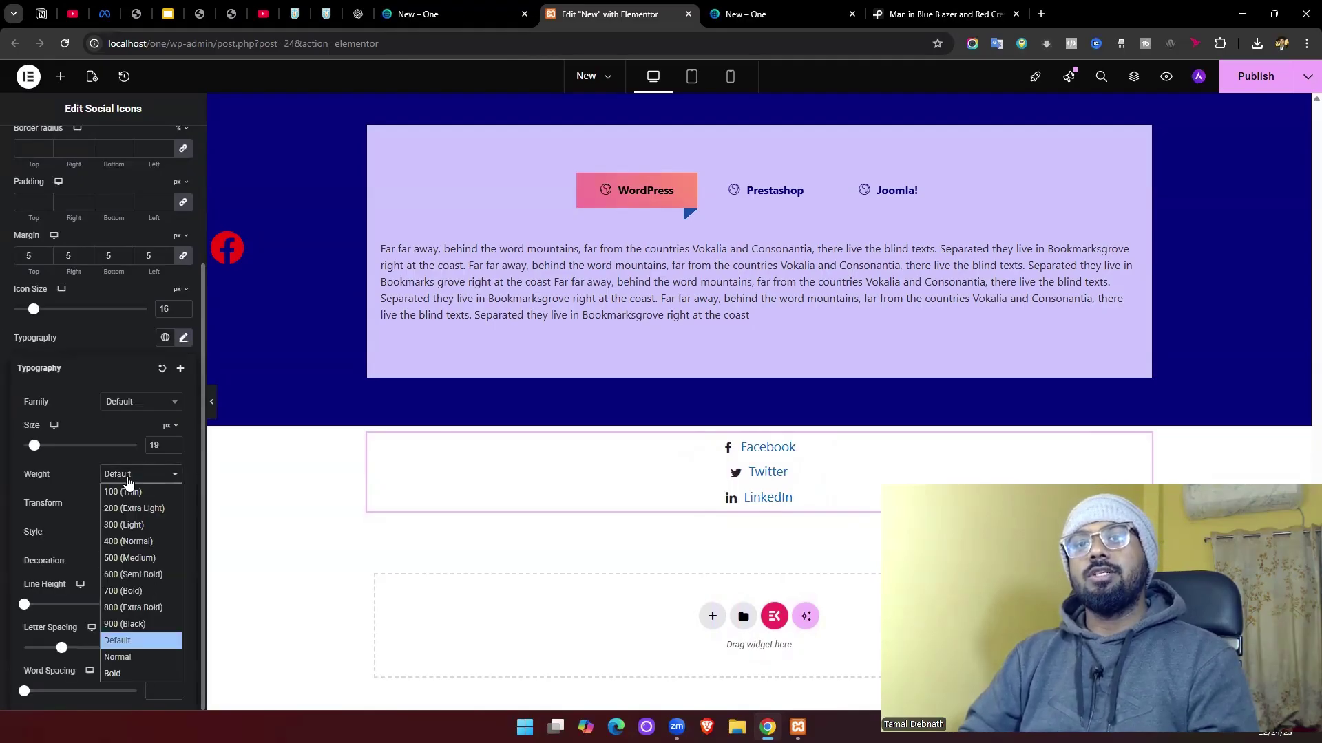
pyautogui.click(134, 576)
pyautogui.click(1, 492)
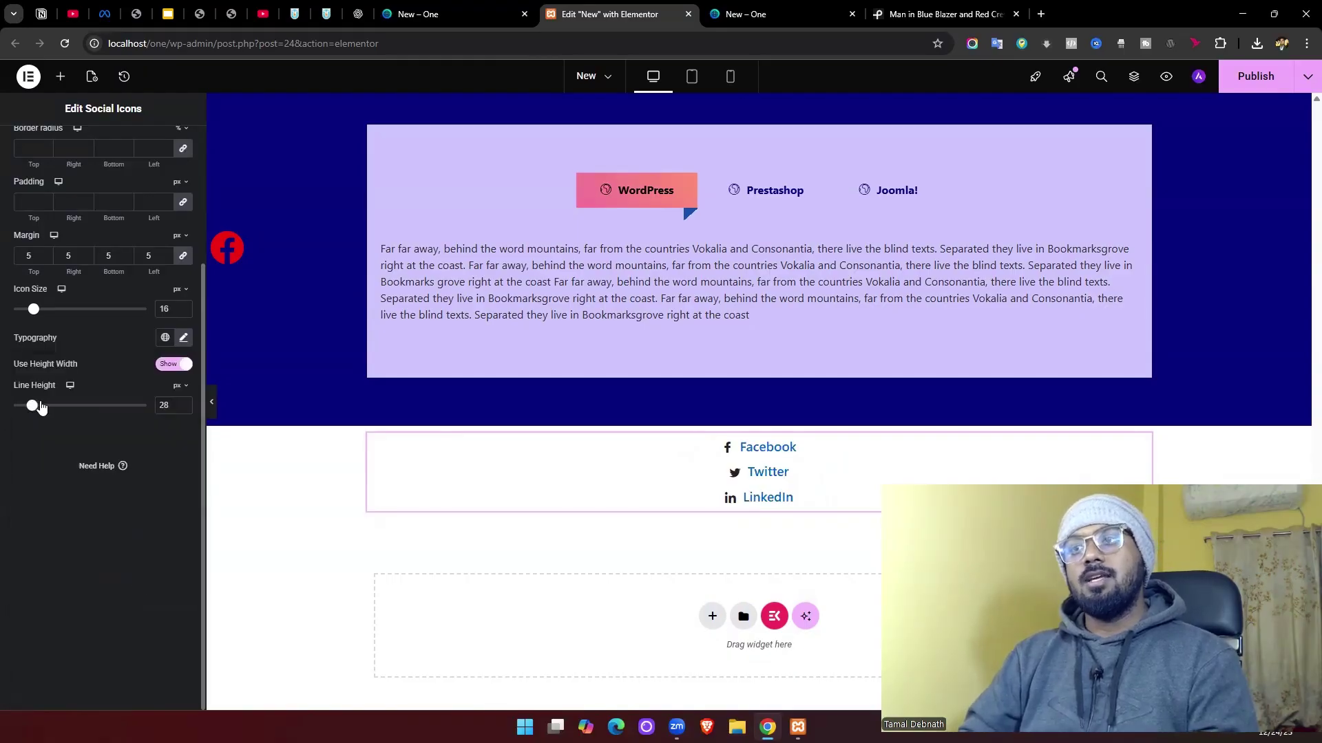
# - Set the social icons' line height to 37 px and show the advanced settings with the Layout section collapsed
pyautogui.moveTo(35, 405); pyautogui.dragTo(40, 404)
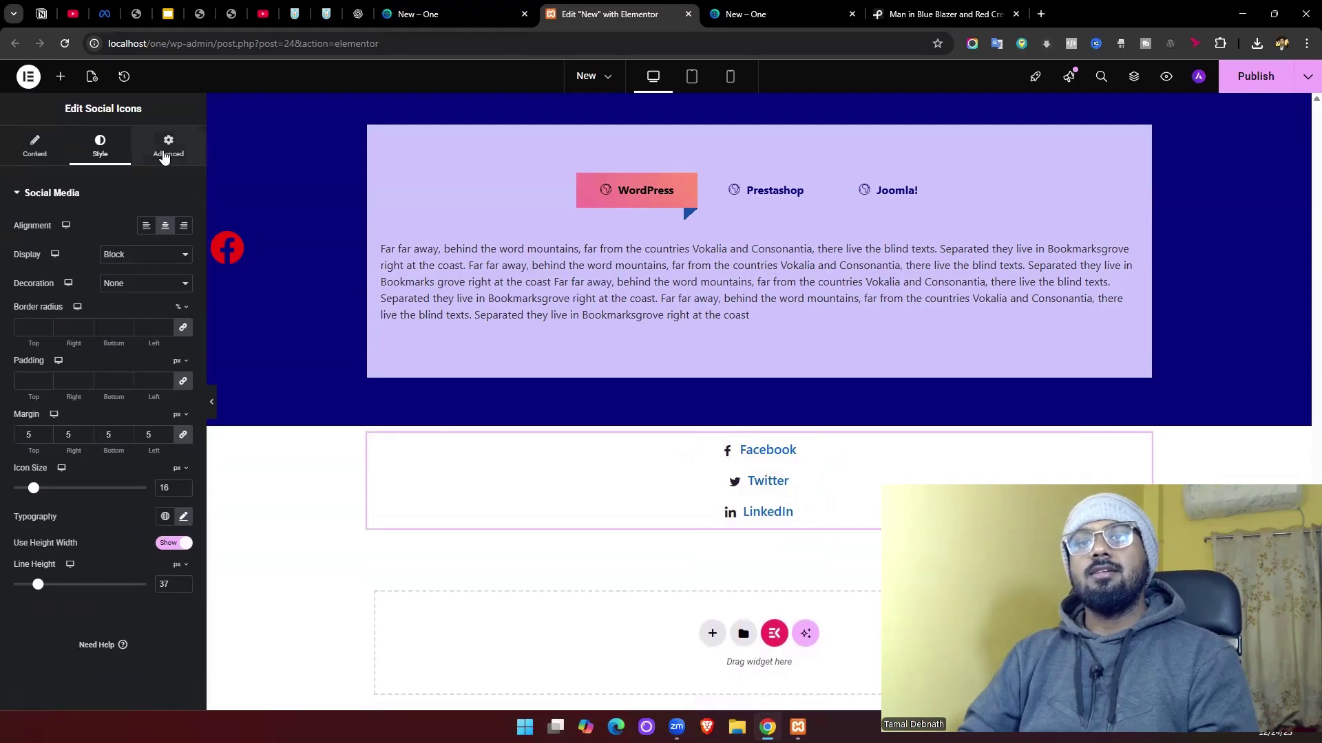
pyautogui.click(165, 154)
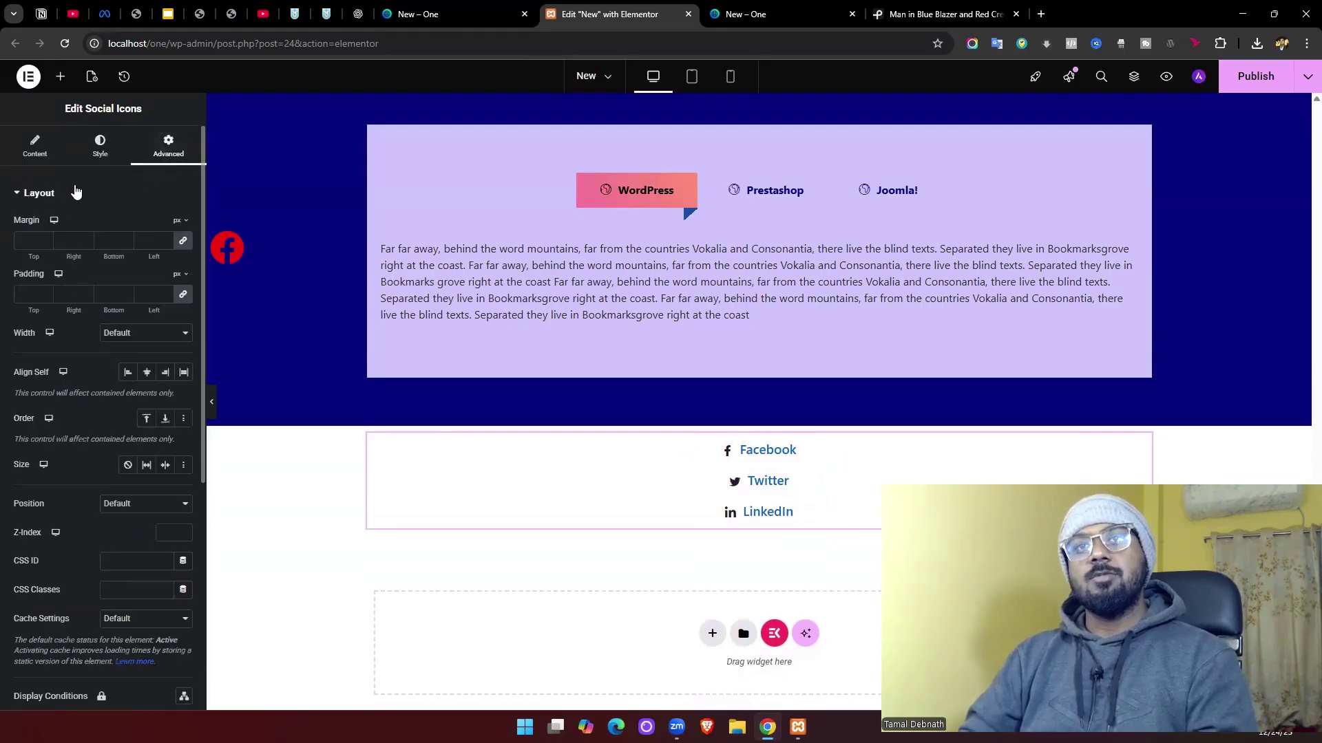
pyautogui.click(69, 193)
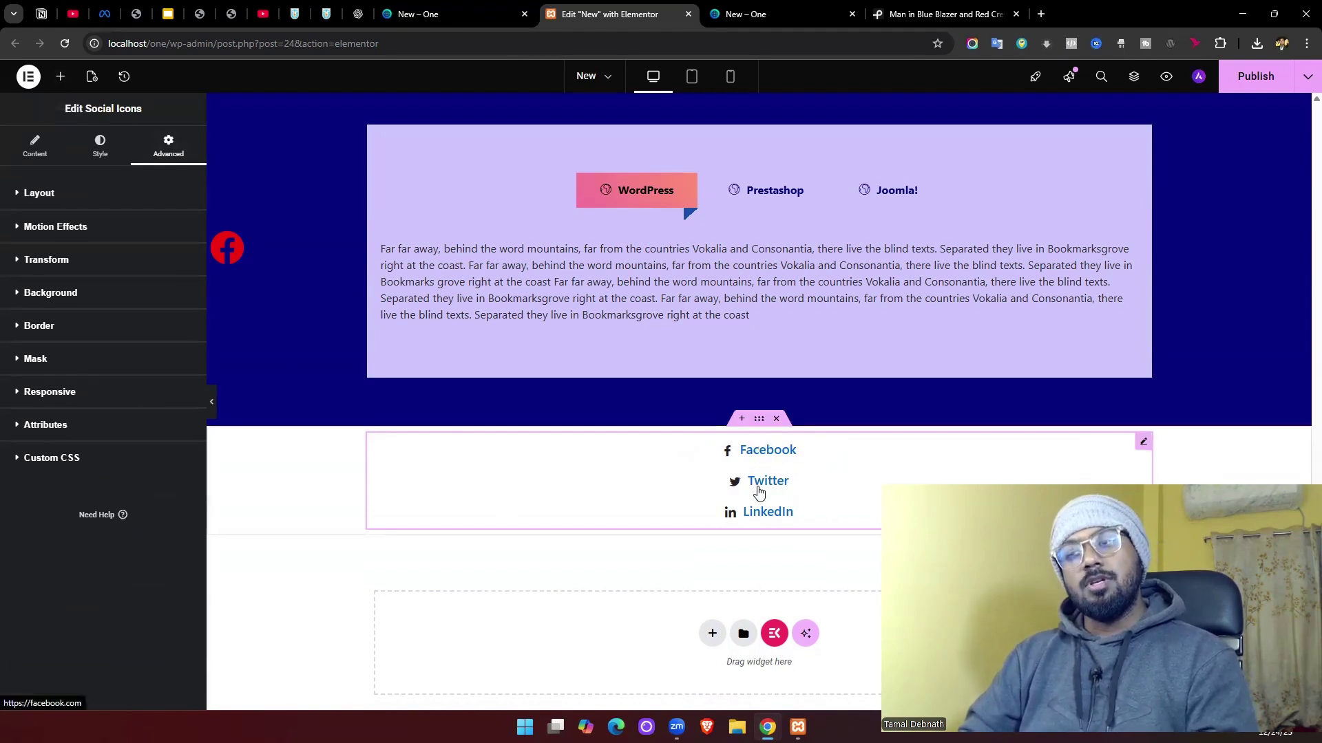
# - Add the ElementsKit Video widget directly below the social icons and look over its content settings
pyautogui.click(60, 77)
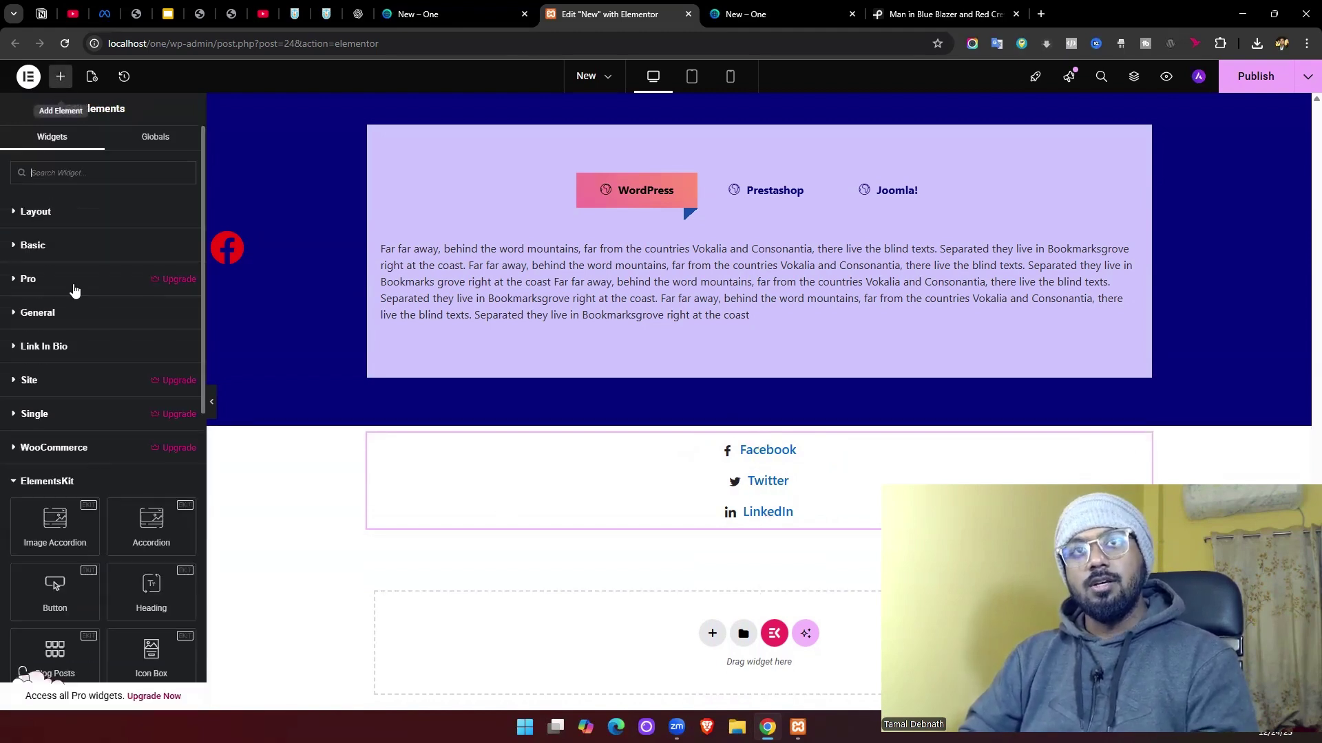
pyautogui.scroll(-6, 99, 495)
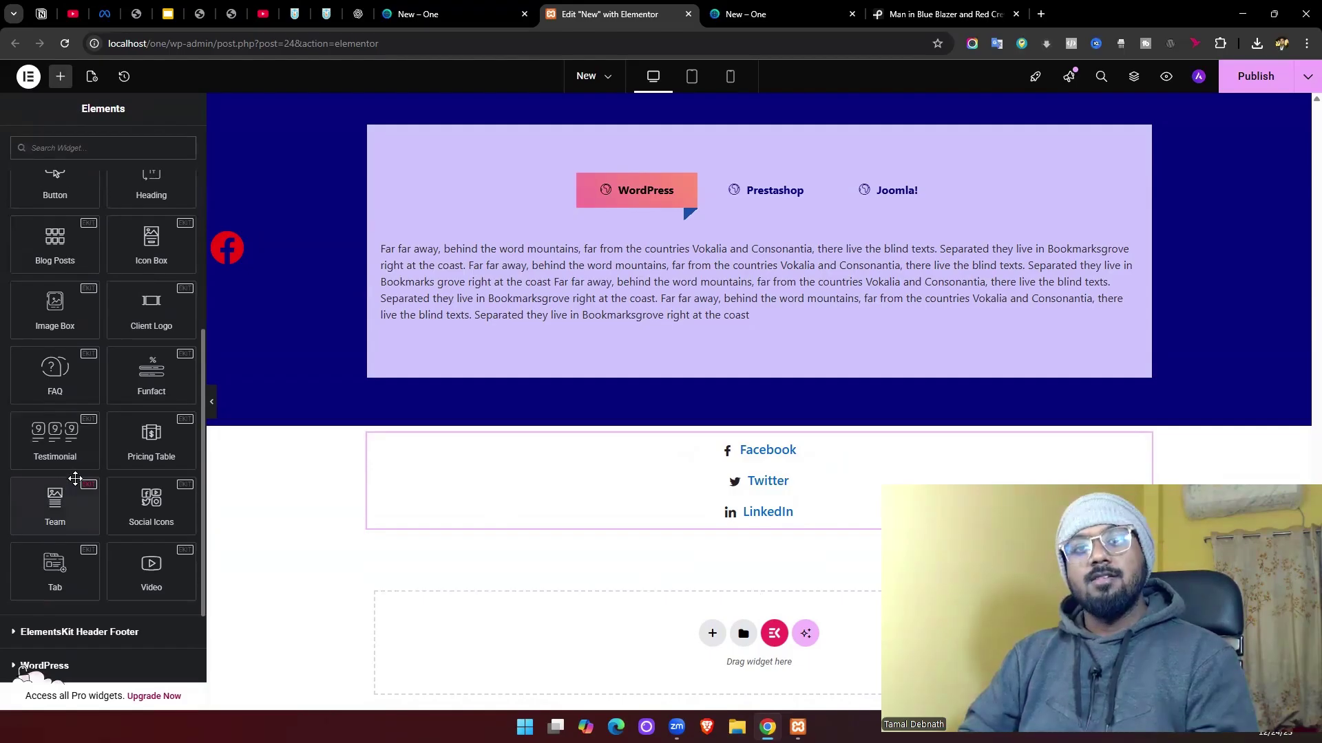
pyautogui.scroll(-1, 75, 478)
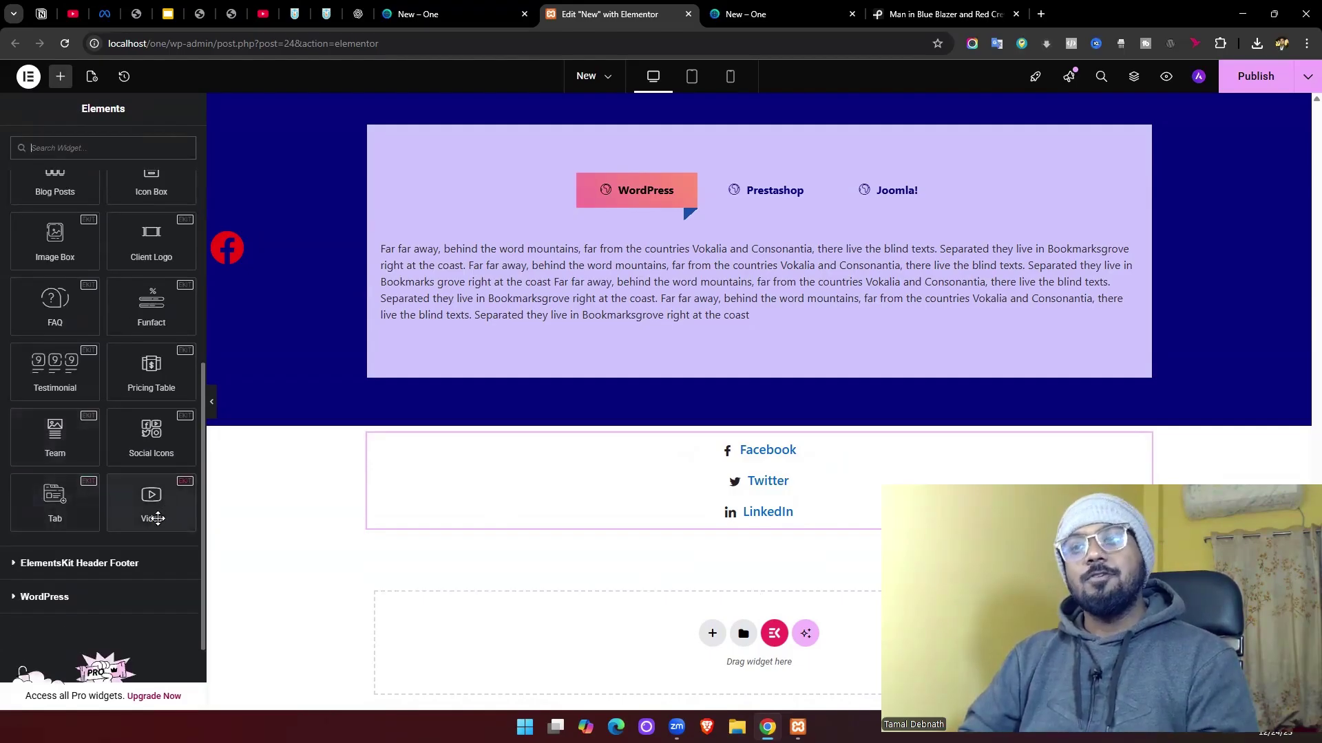
pyautogui.scroll(-2, 699, 498)
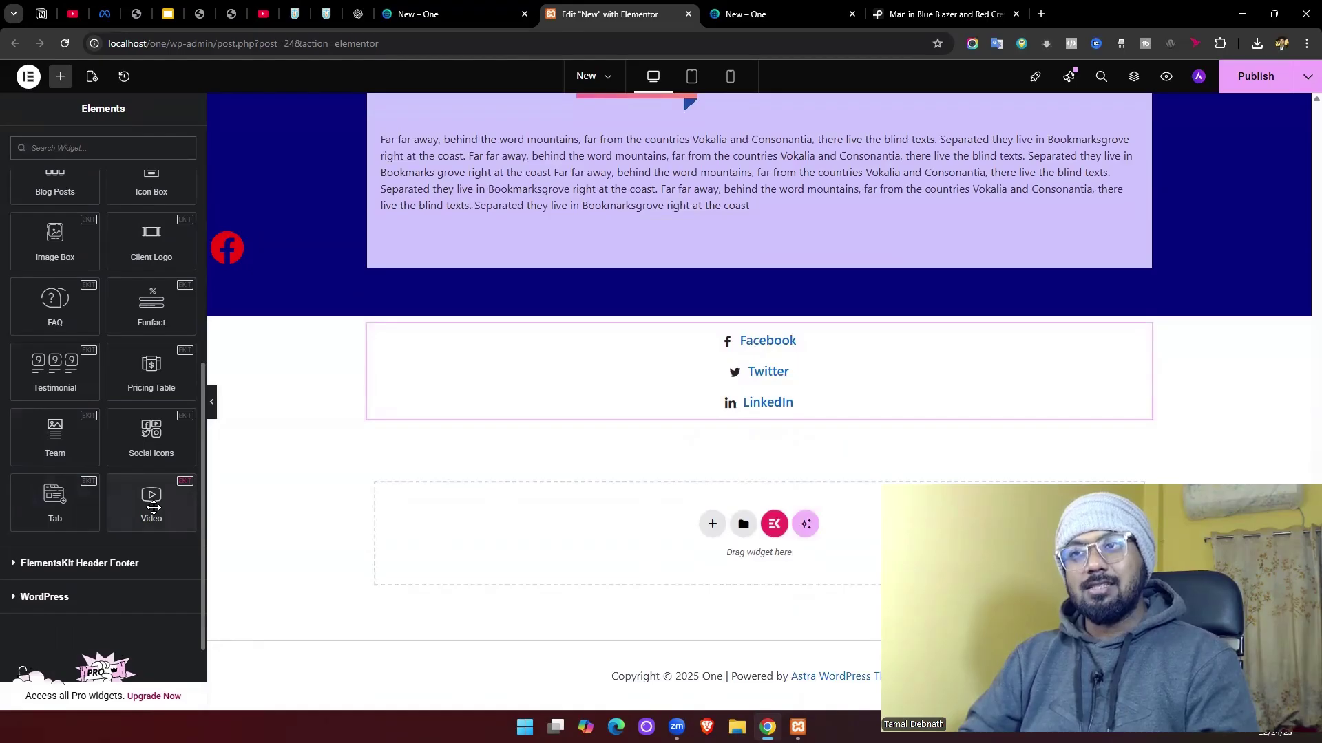
pyautogui.moveTo(153, 508); pyautogui.dragTo(806, 405)
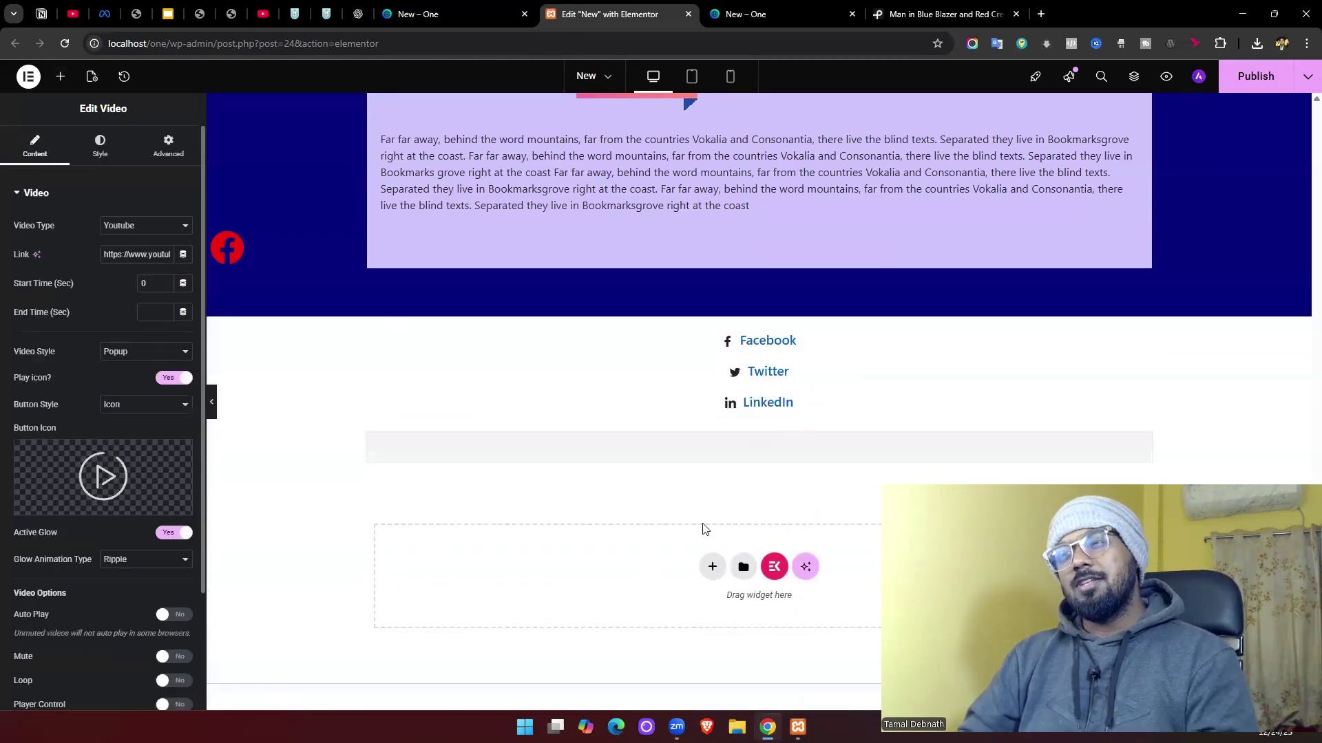
pyautogui.scroll(-1, 716, 509)
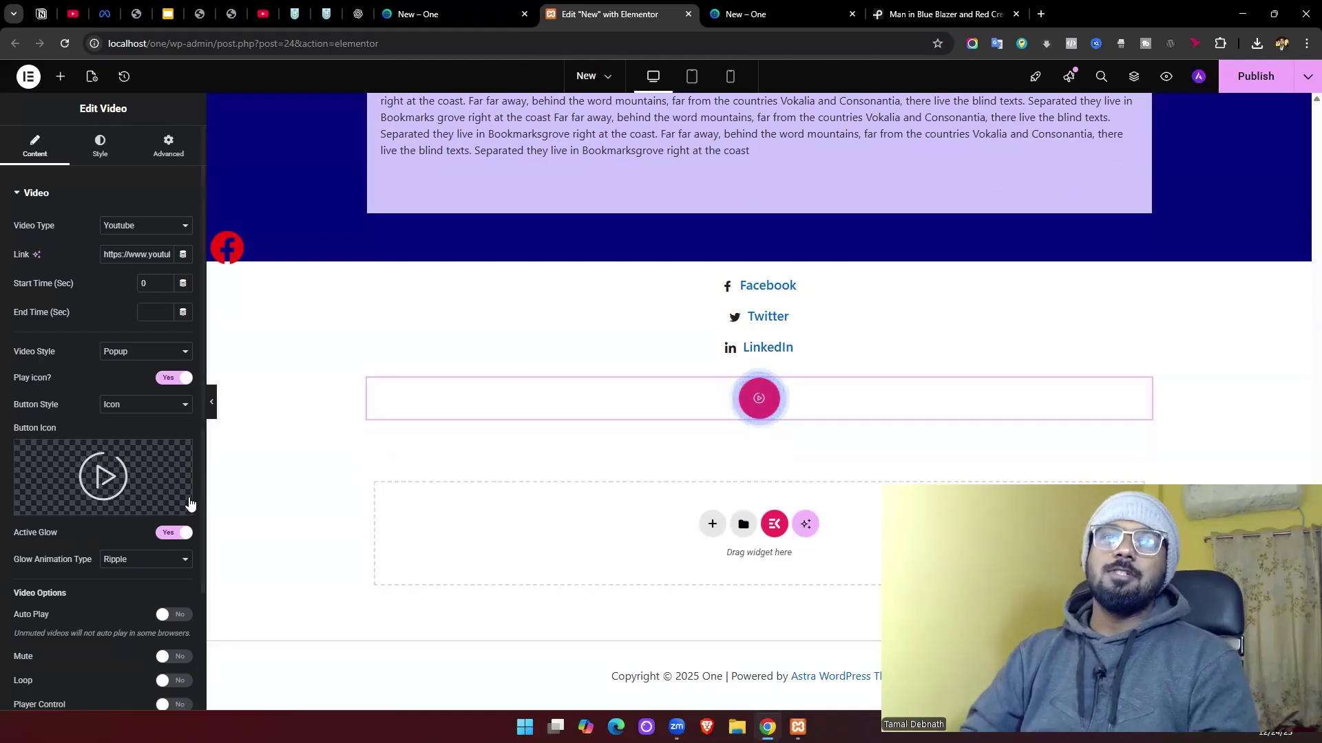
pyautogui.scroll(-3, 51, 444)
pyautogui.scroll(3, 51, 445)
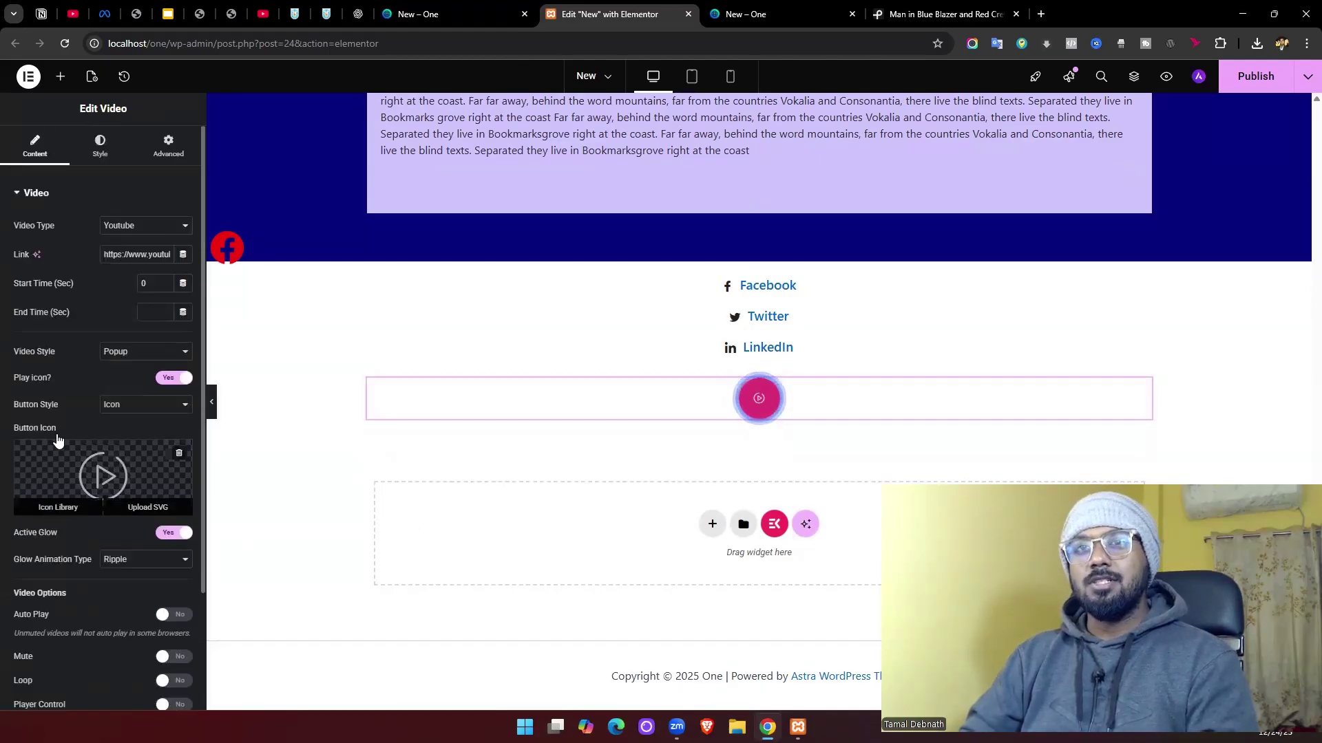
# - Try the Vimeo video type for the Video widget and return it to Youtube
pyautogui.click(128, 227)
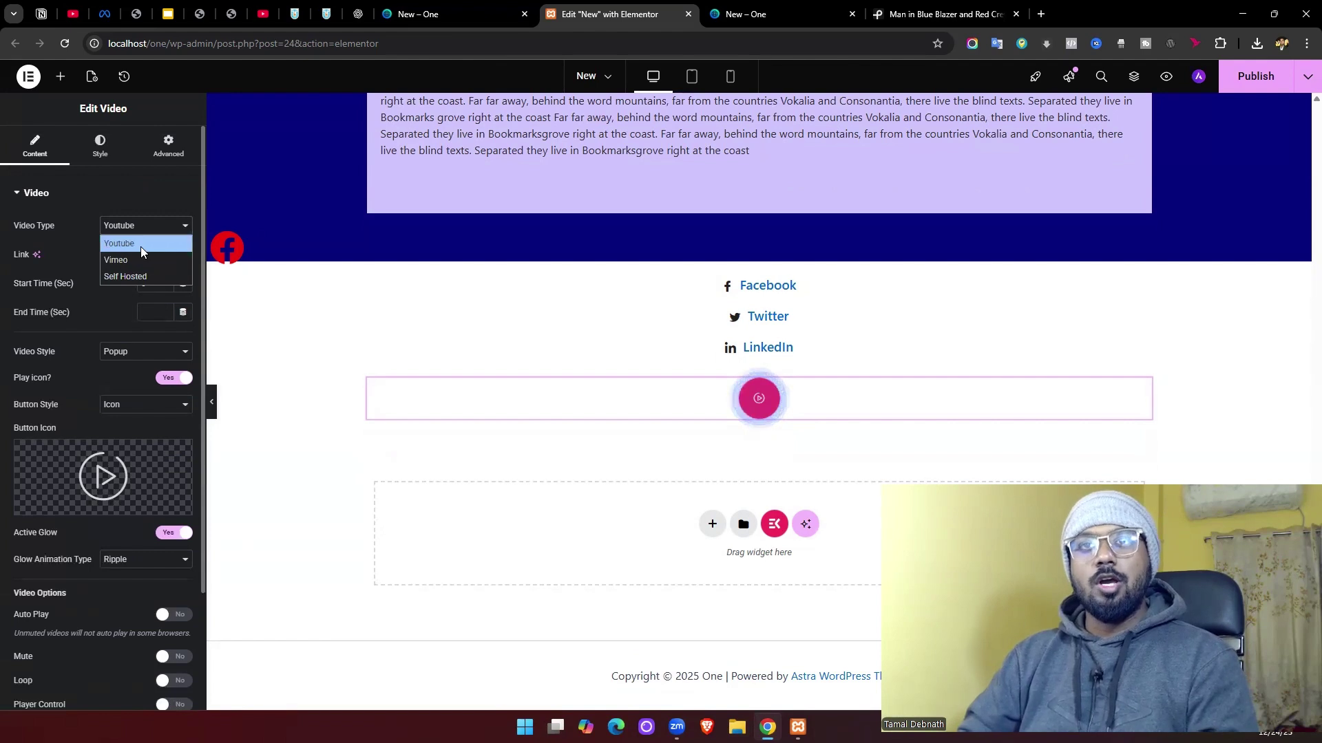
pyautogui.click(142, 260)
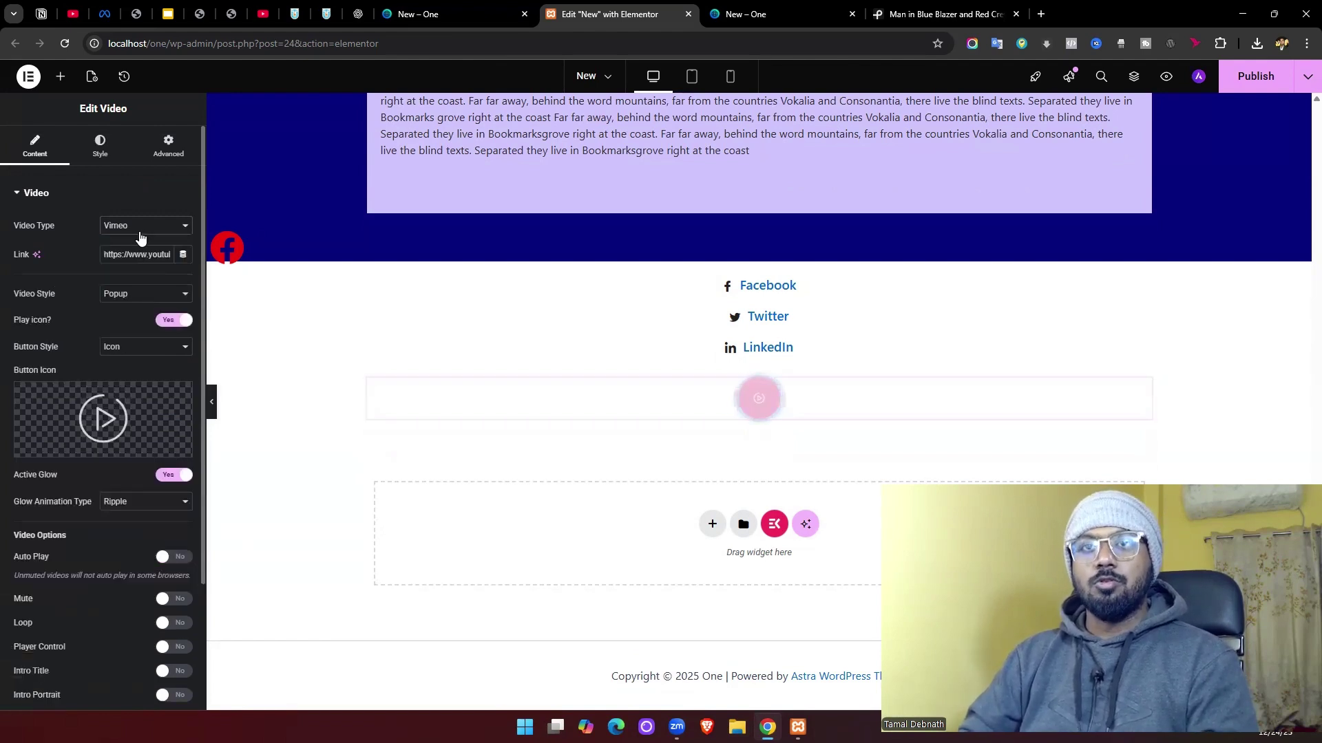
pyautogui.click(140, 237)
pyautogui.click(138, 253)
pyautogui.click(140, 231)
pyautogui.click(136, 252)
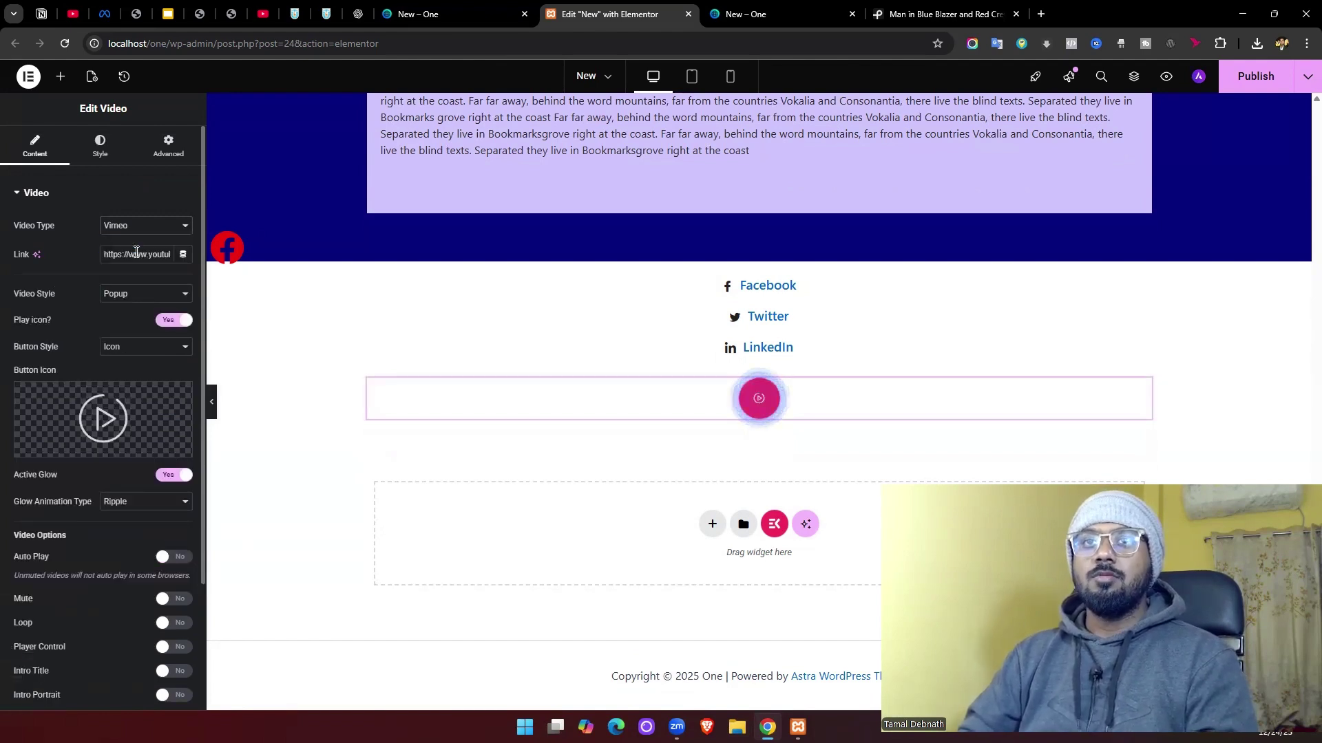
pyautogui.click(132, 192)
pyautogui.click(58, 193)
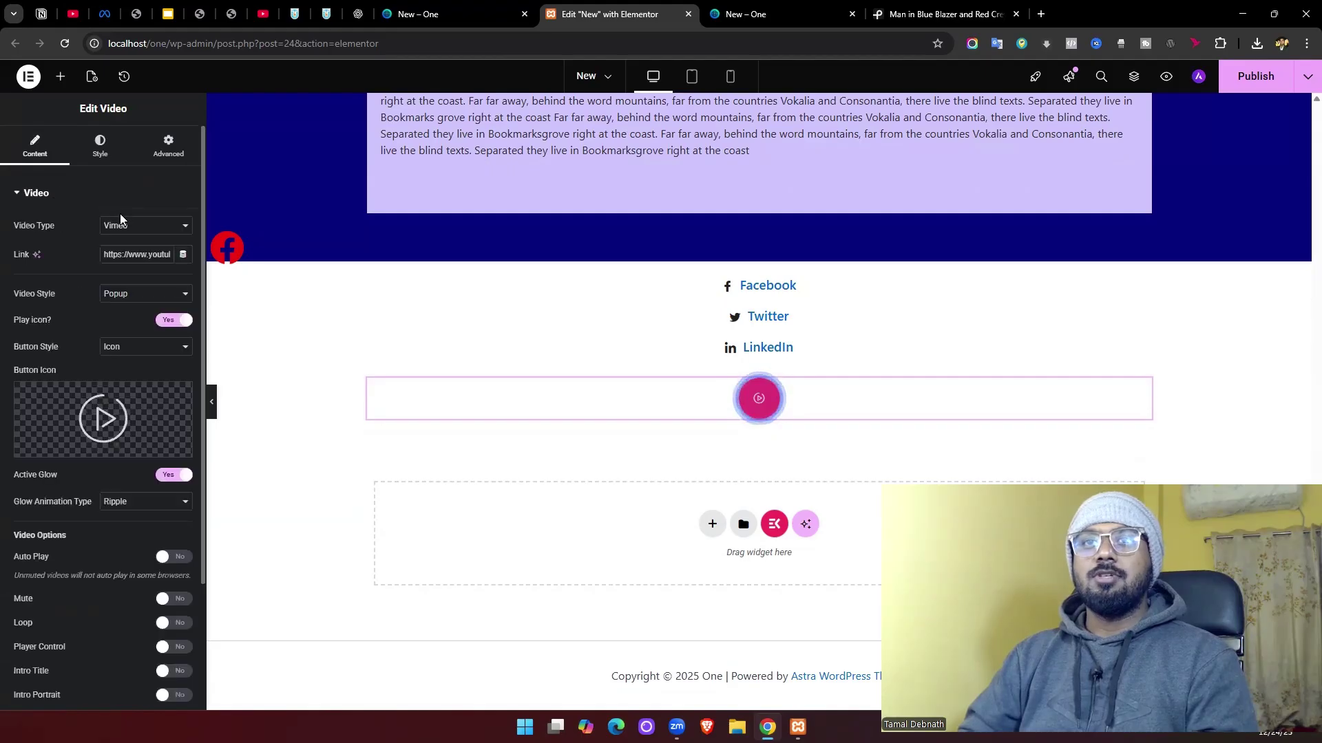
pyautogui.click(130, 226)
pyautogui.click(131, 242)
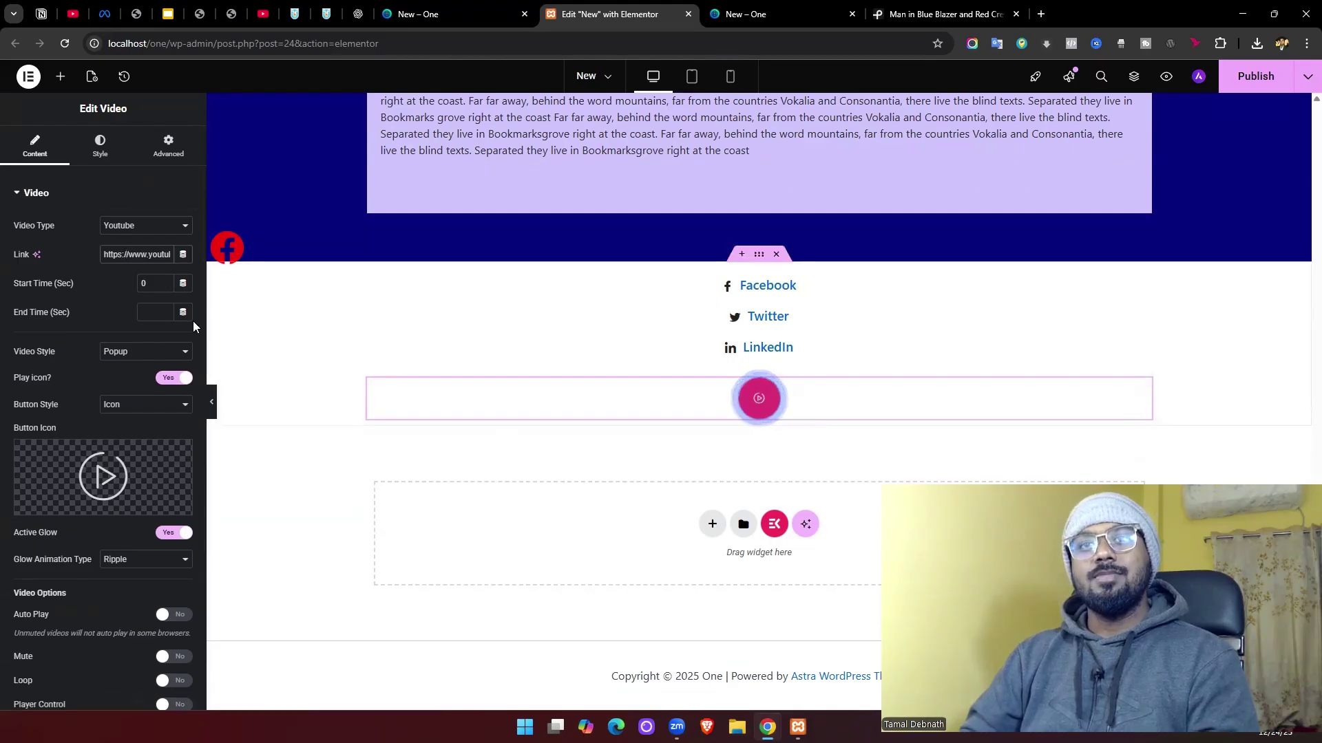
# - Try the Inline video style for the Video widget and return it to Popup
pyautogui.click(154, 317)
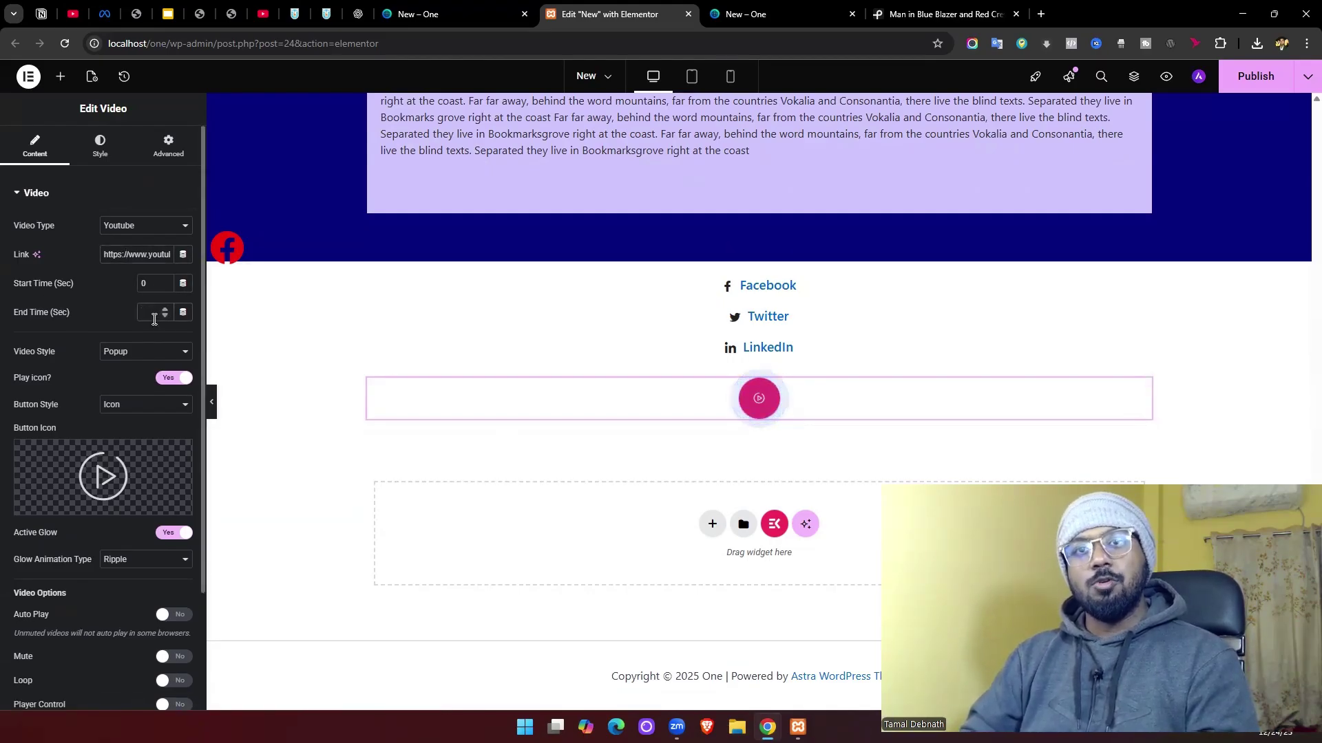
pyautogui.click(153, 360)
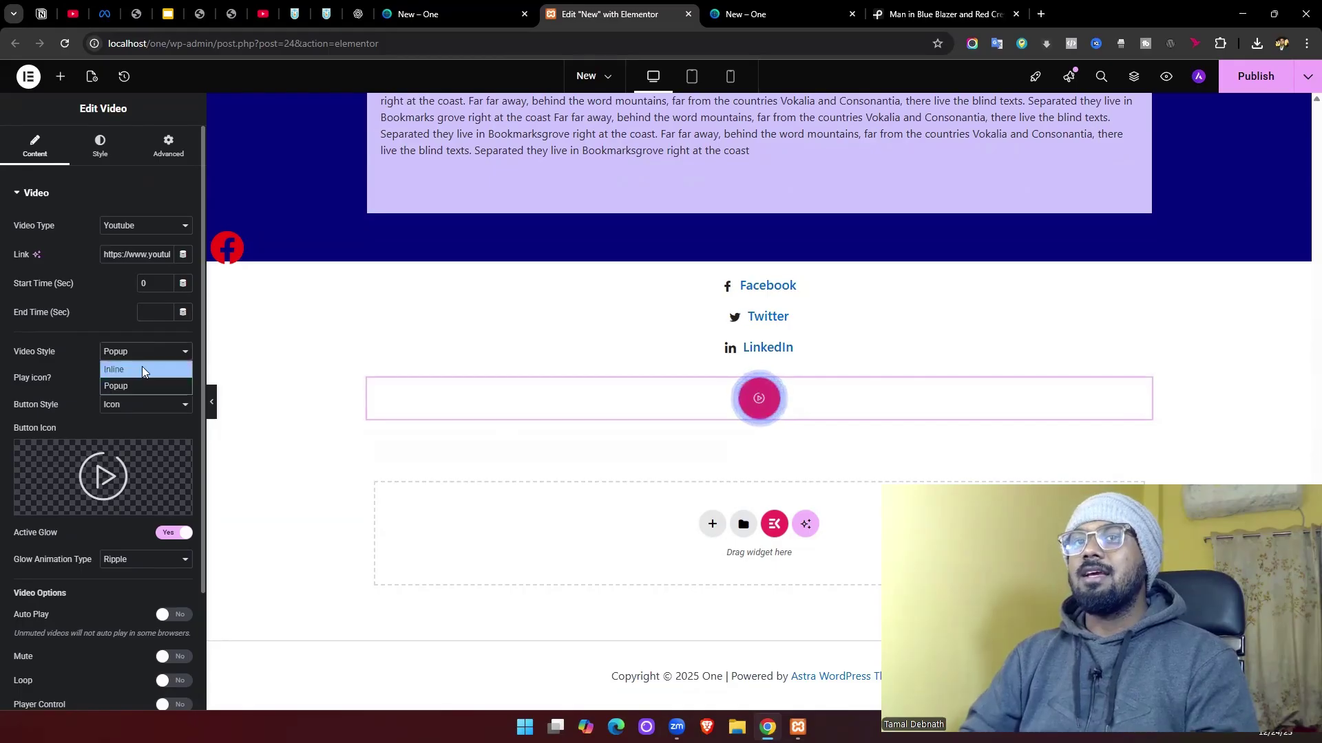
pyautogui.click(142, 369)
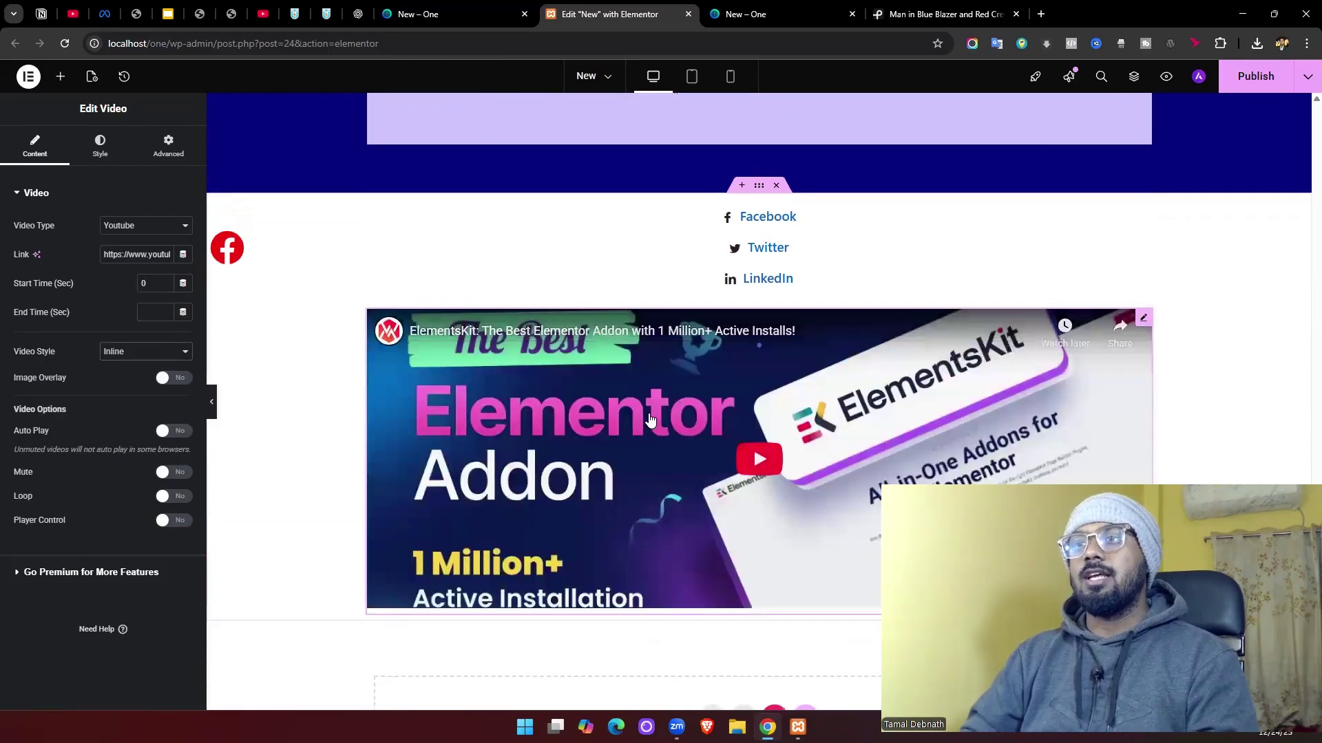
pyautogui.click(123, 351)
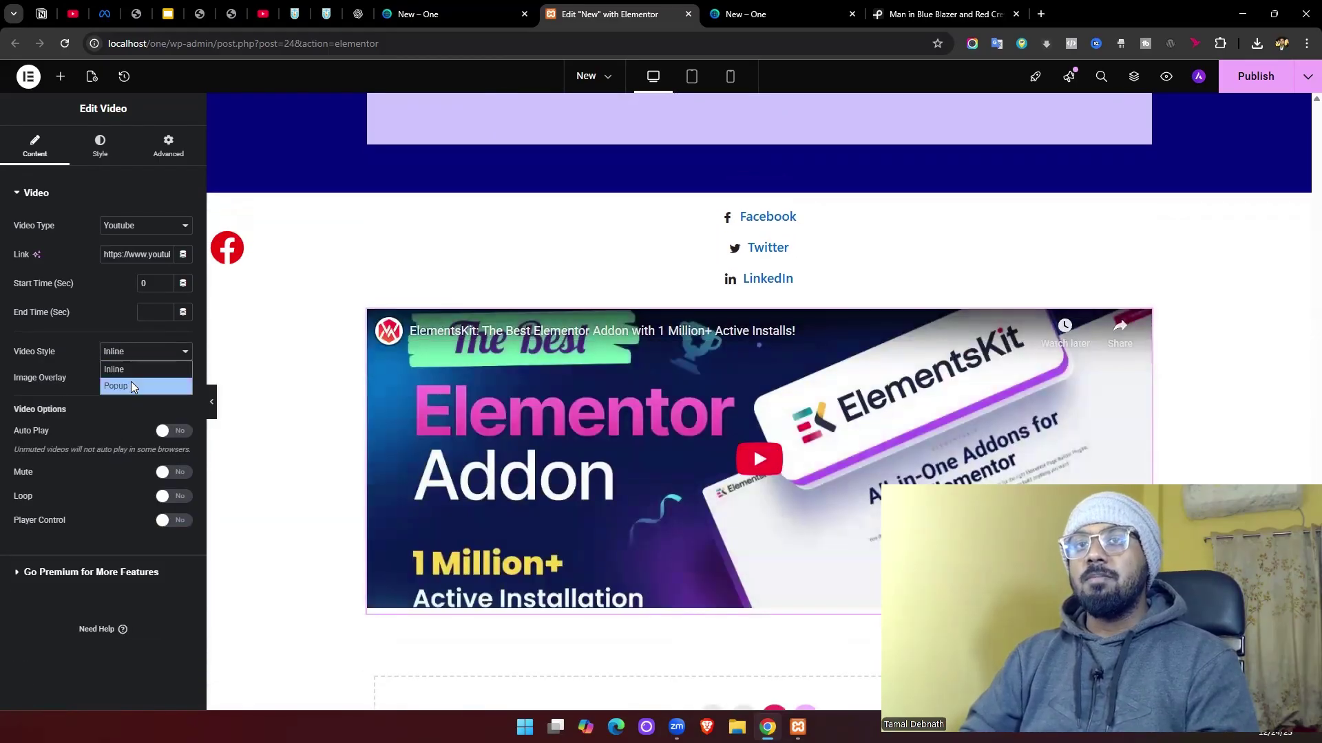
pyautogui.click(131, 381)
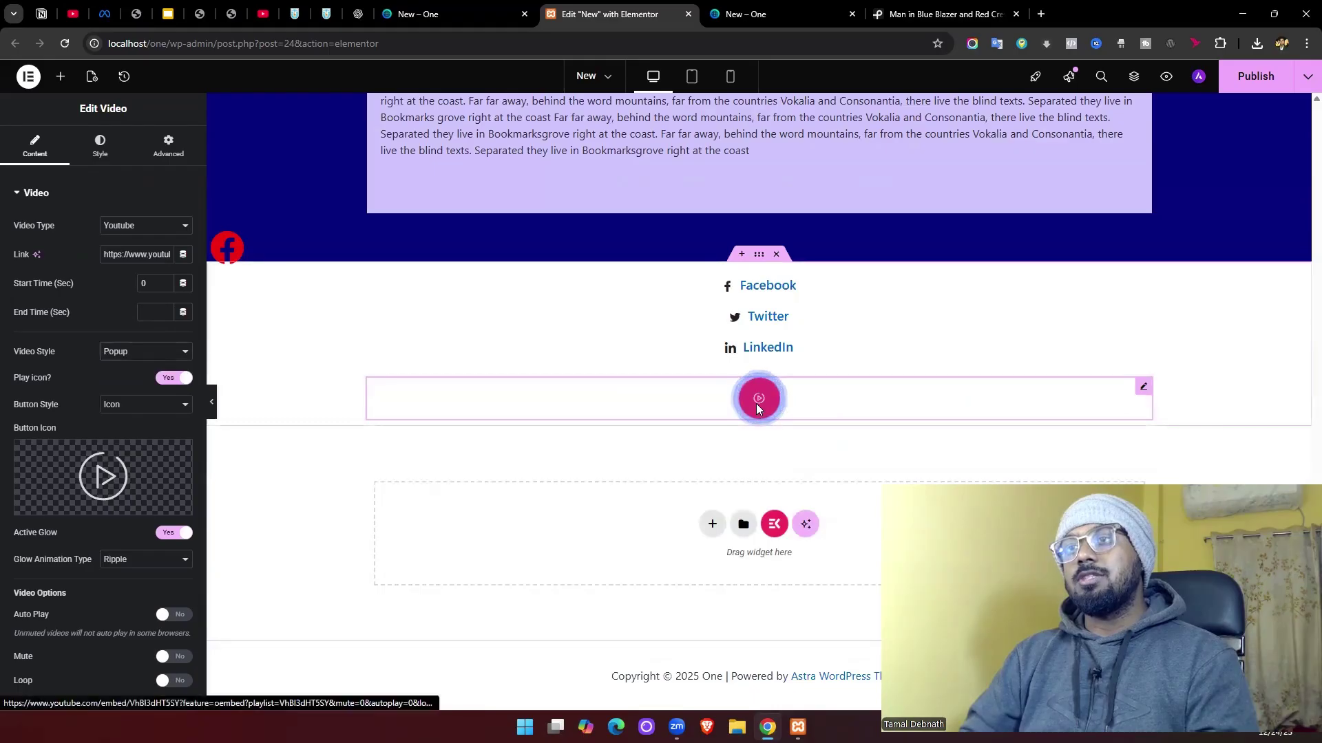
# - Preview the video popup from its play button, close it and reopen the Video widget's settings
pyautogui.click(753, 402)
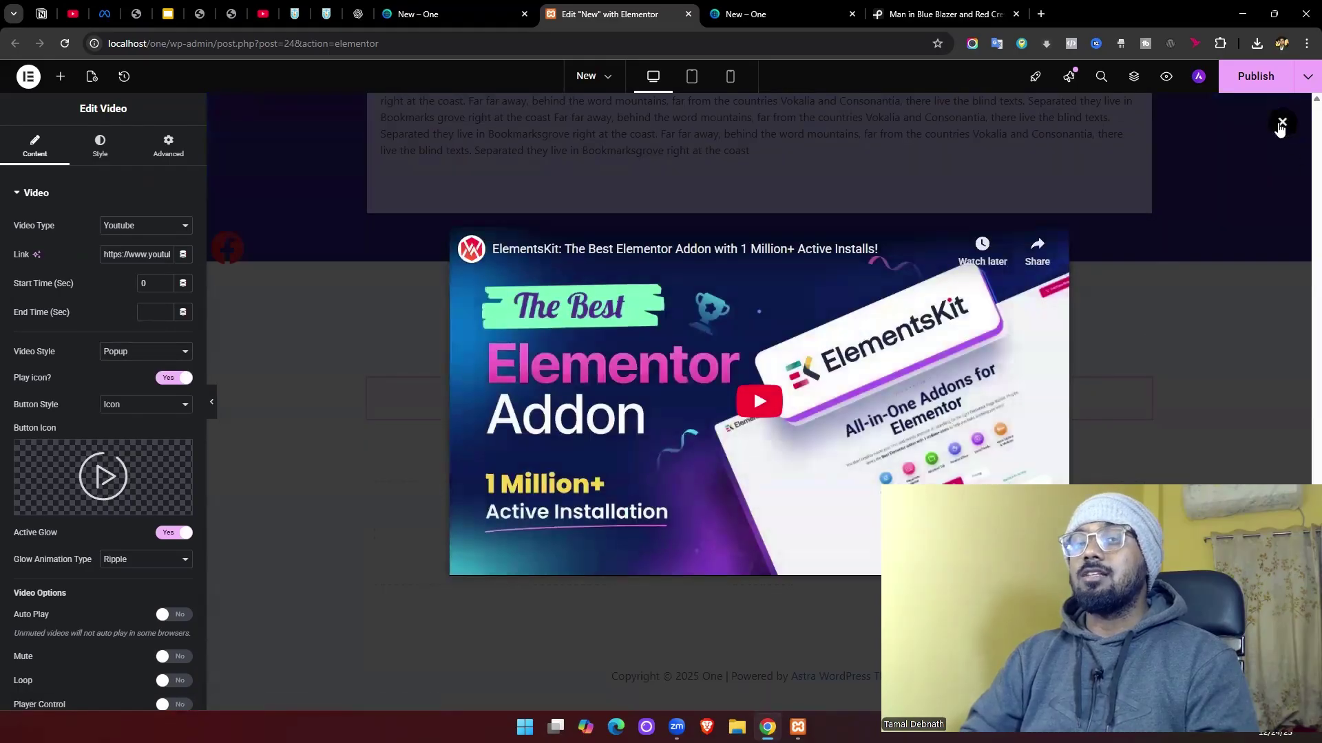
pyautogui.click(1282, 124)
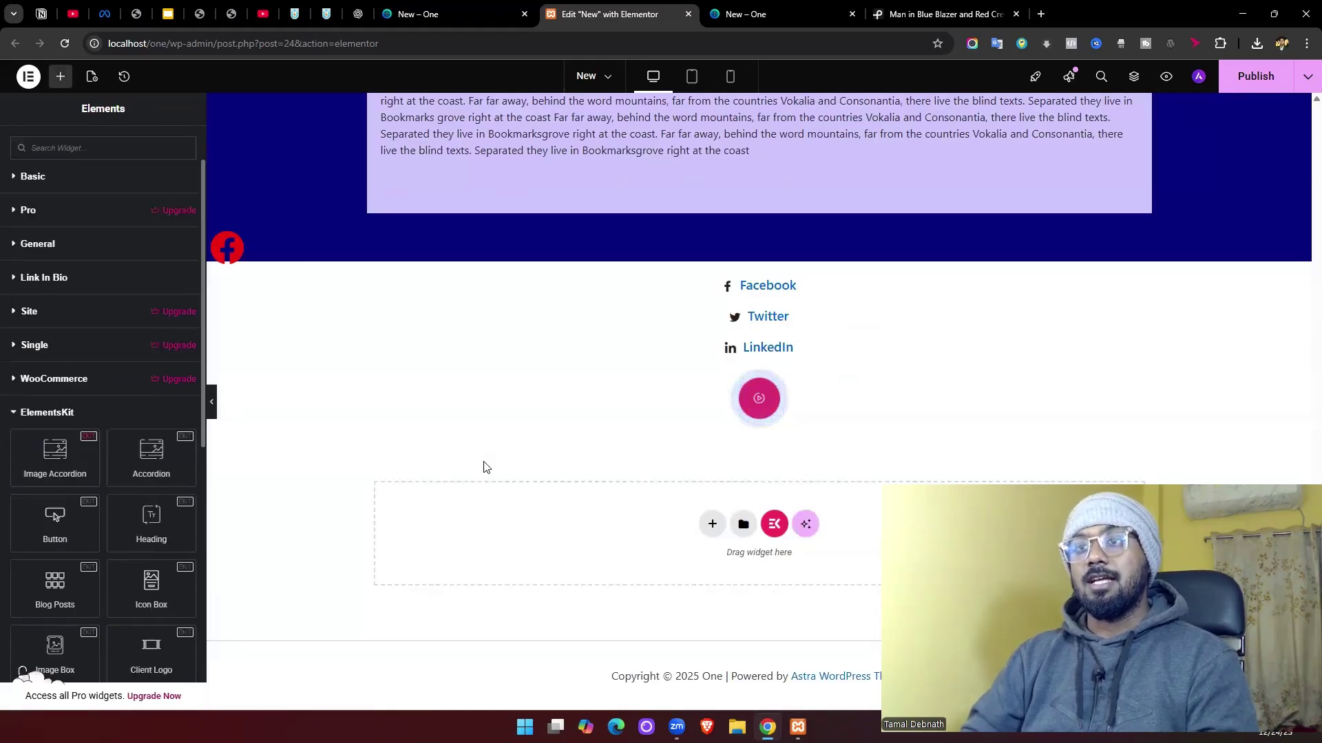
pyautogui.click(1142, 388)
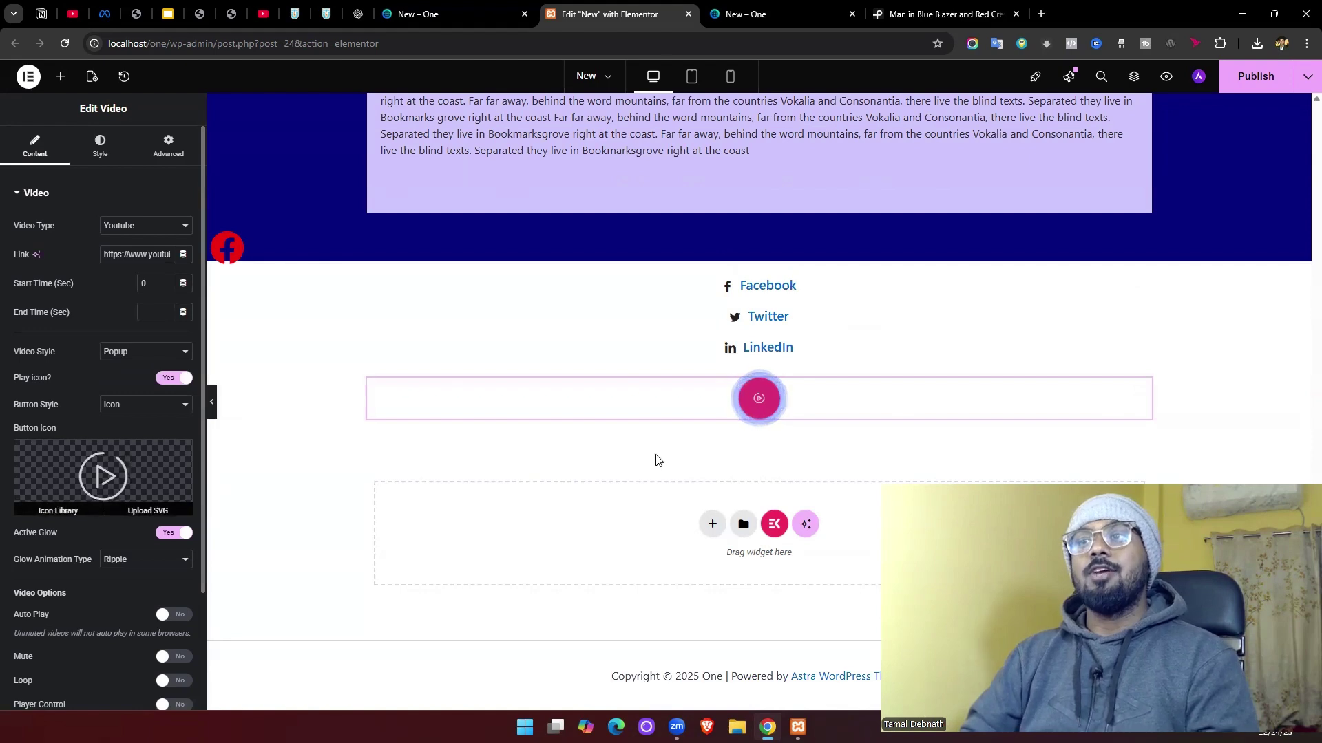
# - Add another ElementsKit Video widget below the image carousel in the dark blue section and preview its popup
pyautogui.scroll(6, 761, 422)
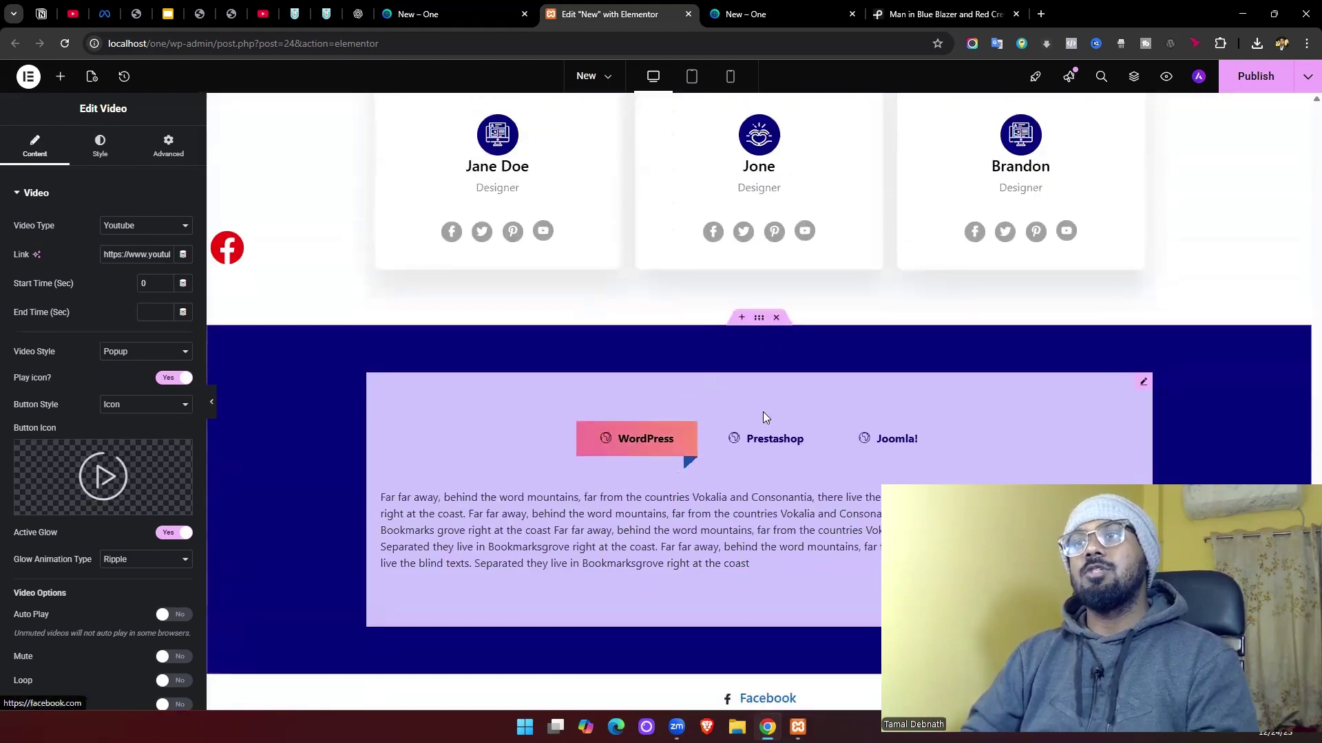
pyautogui.scroll(5, 762, 413)
pyautogui.scroll(-12, 744, 345)
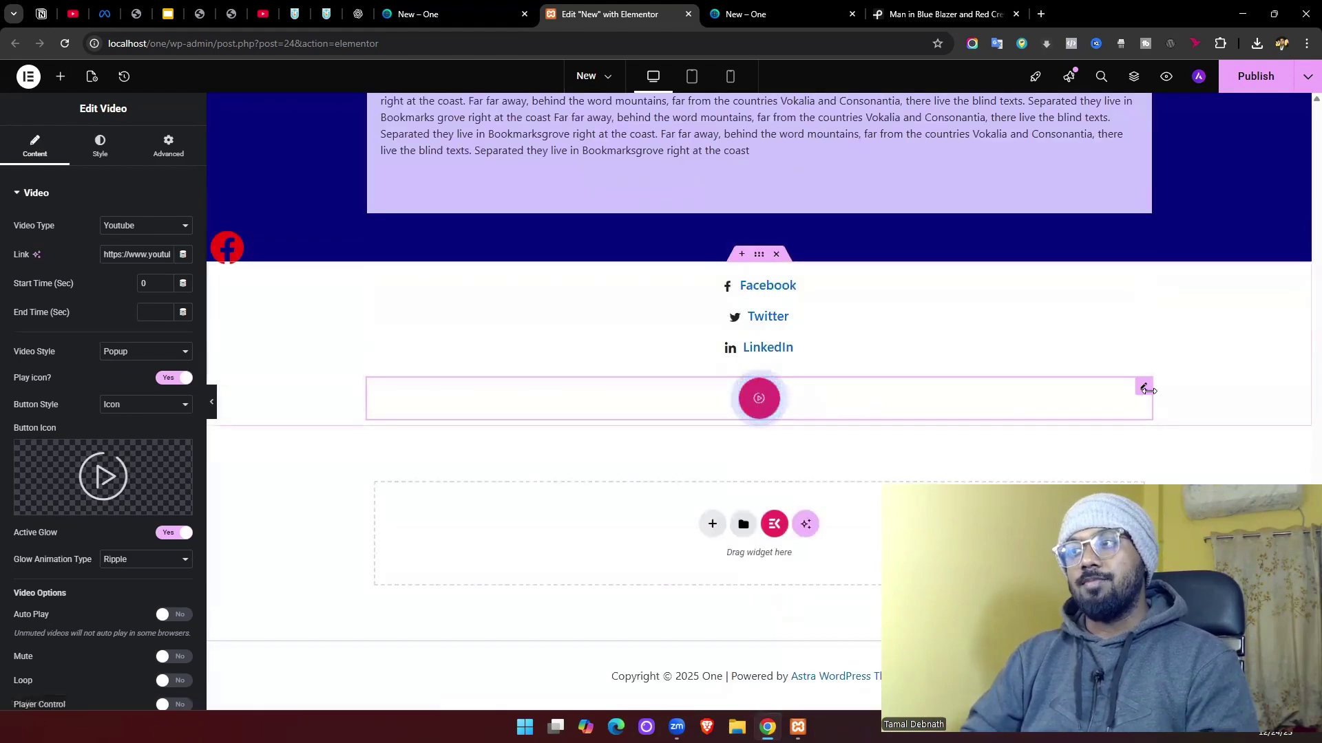
pyautogui.scroll(10, 1146, 390)
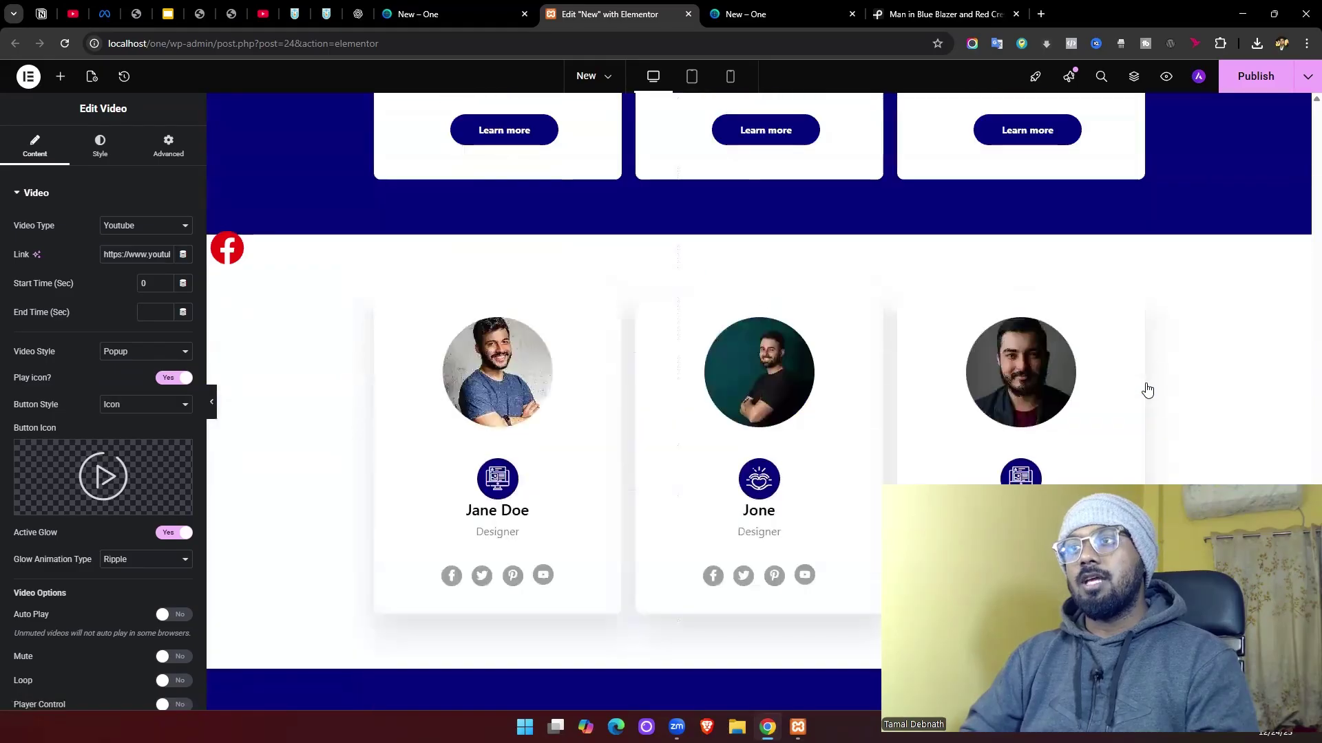
pyautogui.scroll(-15, 1146, 389)
pyautogui.scroll(10, 1146, 389)
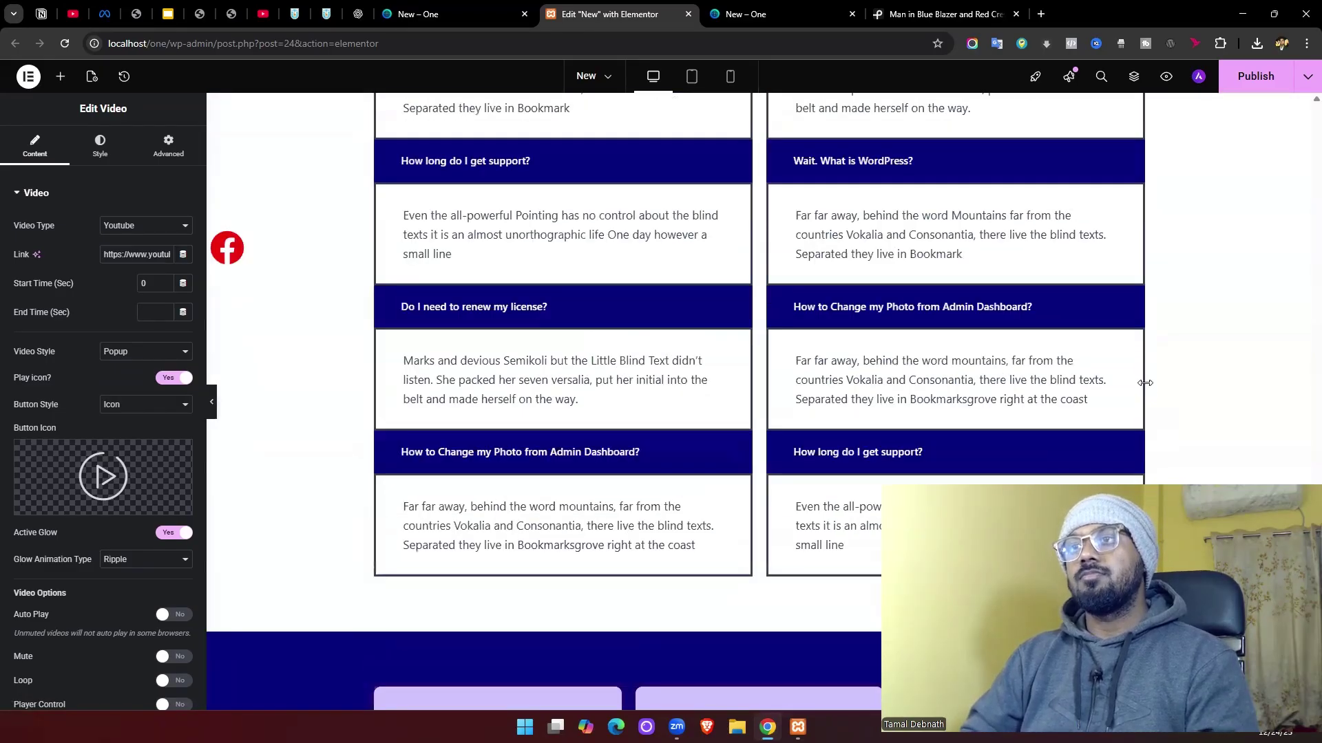
pyautogui.scroll(10, 1145, 383)
pyautogui.scroll(-4, 802, 468)
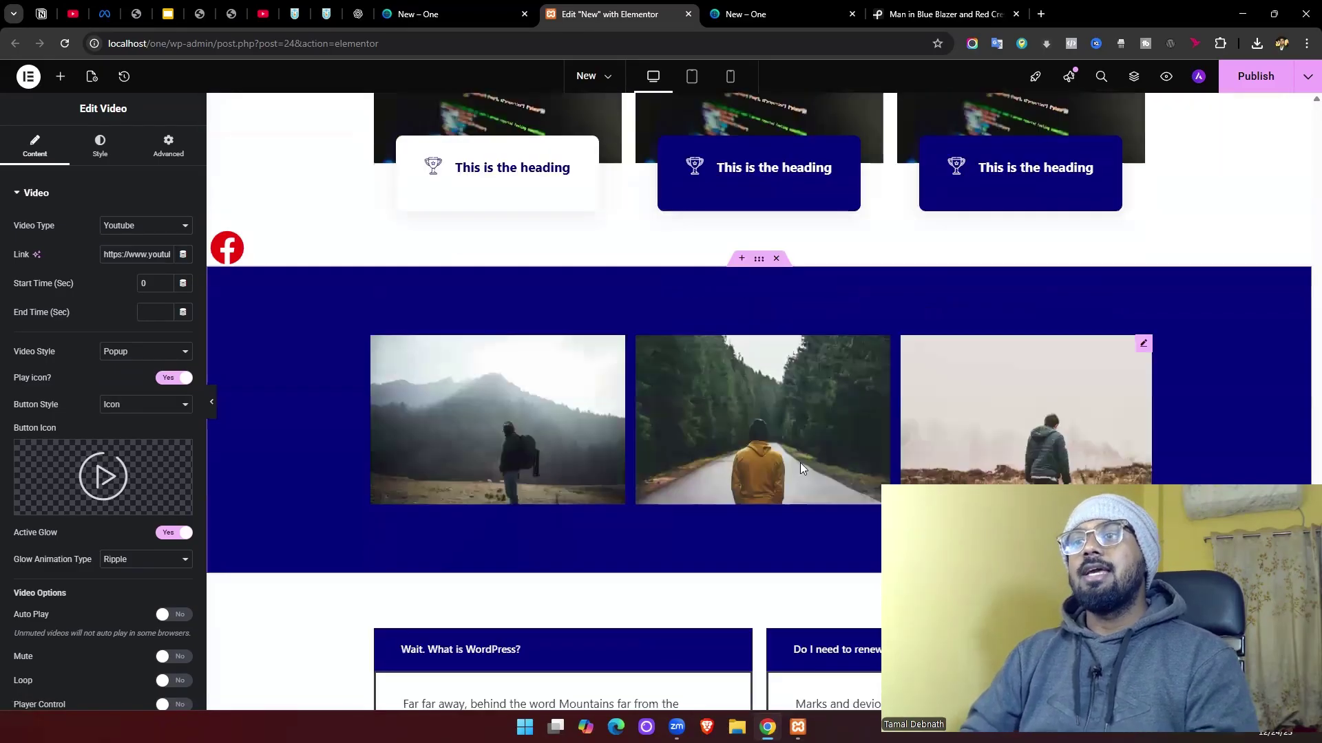
pyautogui.scroll(-2, 802, 468)
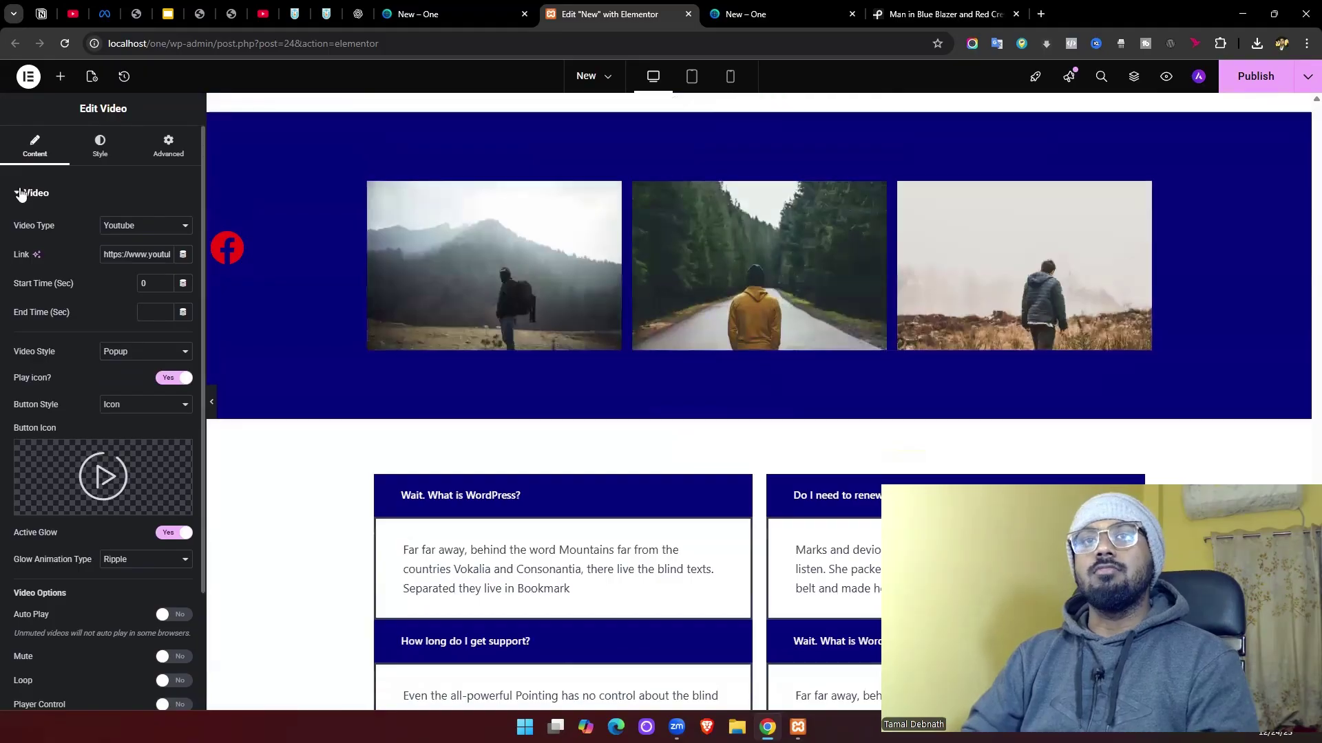
pyautogui.click(60, 76)
pyautogui.scroll(-6, 148, 506)
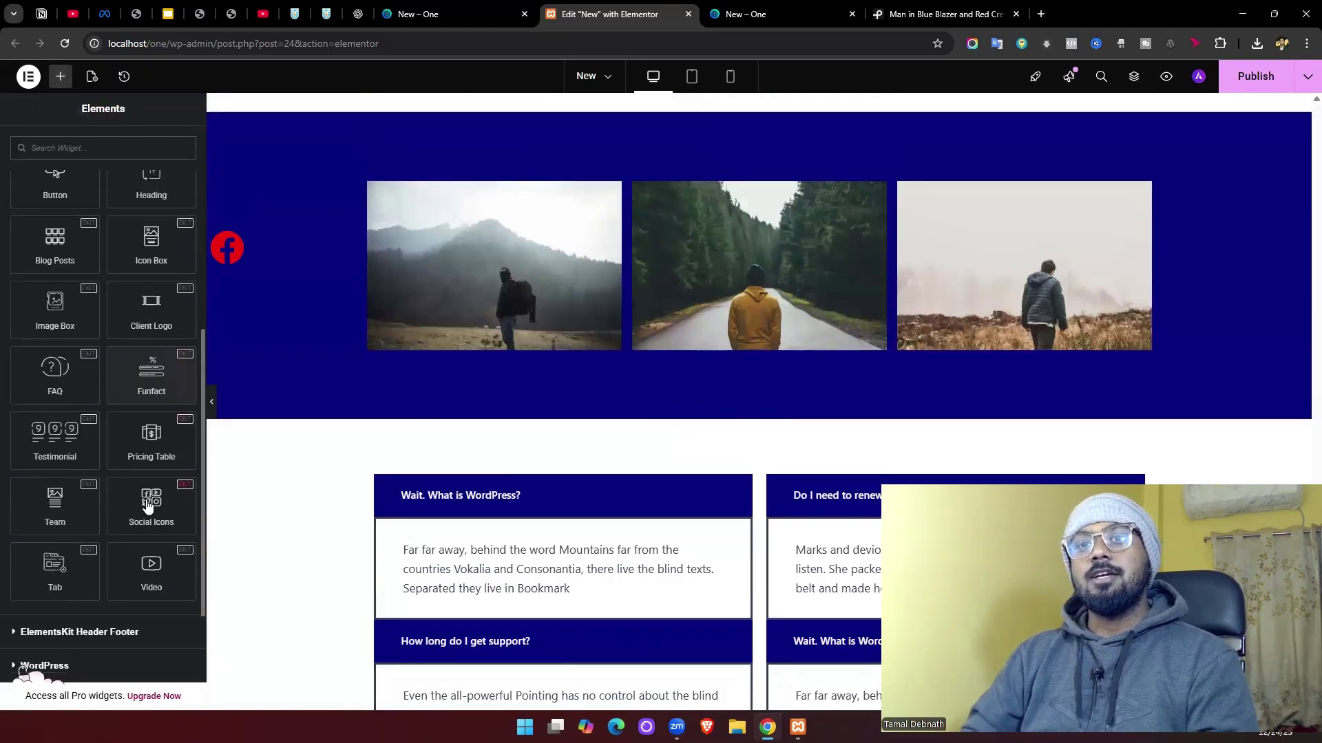
pyautogui.scroll(-2, 147, 506)
pyautogui.moveTo(148, 434); pyautogui.dragTo(785, 413)
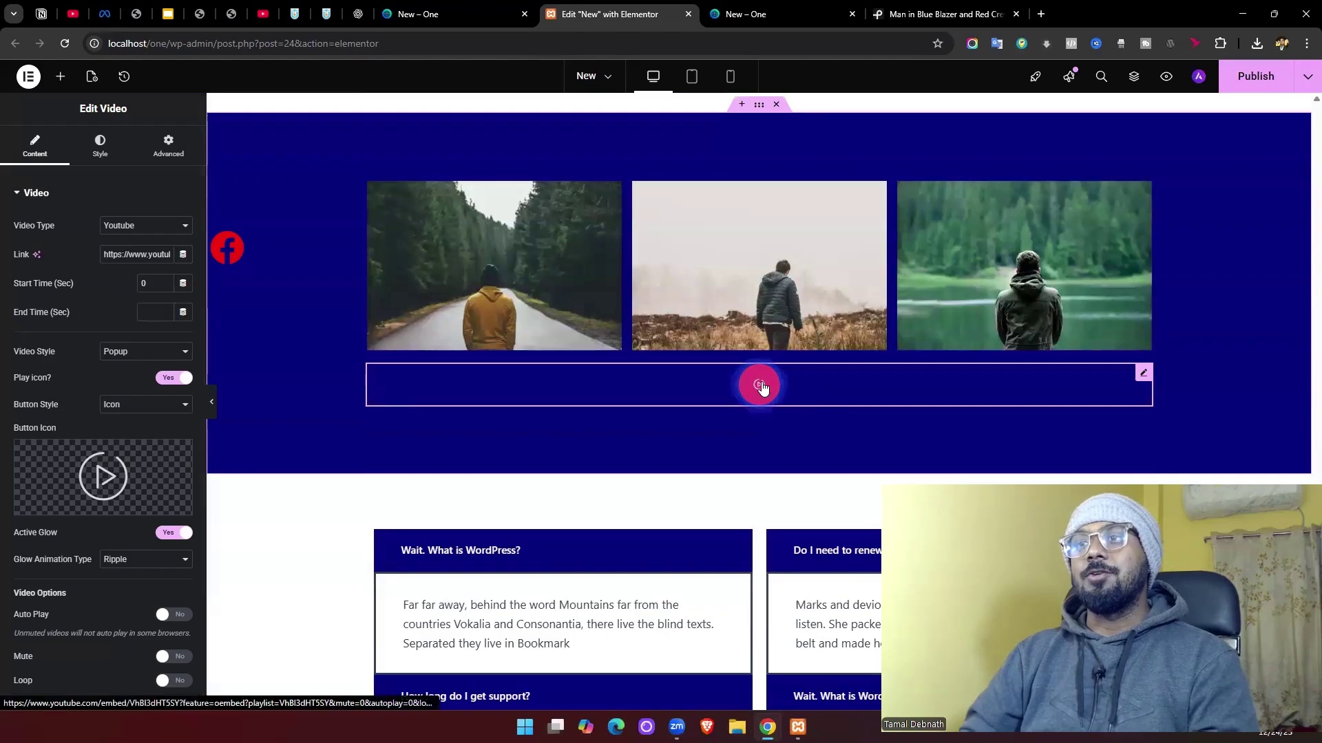
pyautogui.click(761, 386)
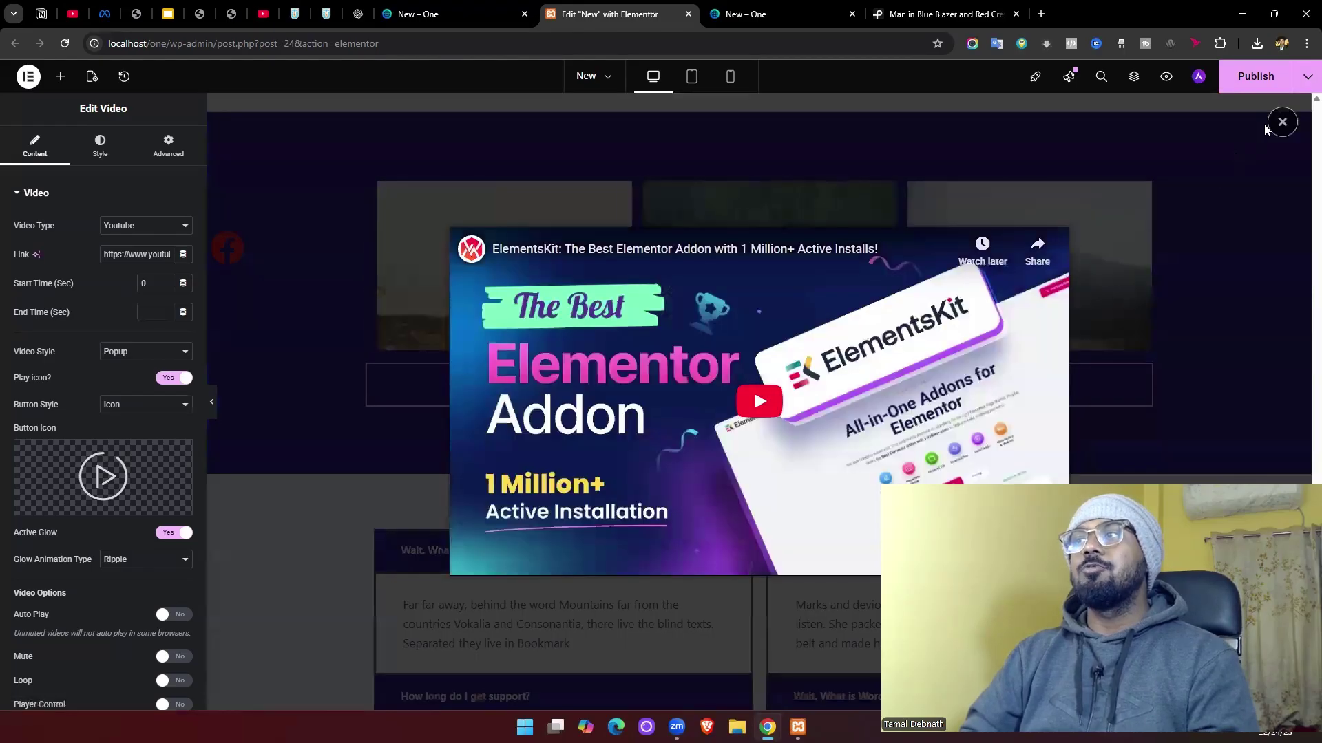
# - Close the video popup, try moving the Video widget above the image carousel and undo the move
pyautogui.click(1280, 123)
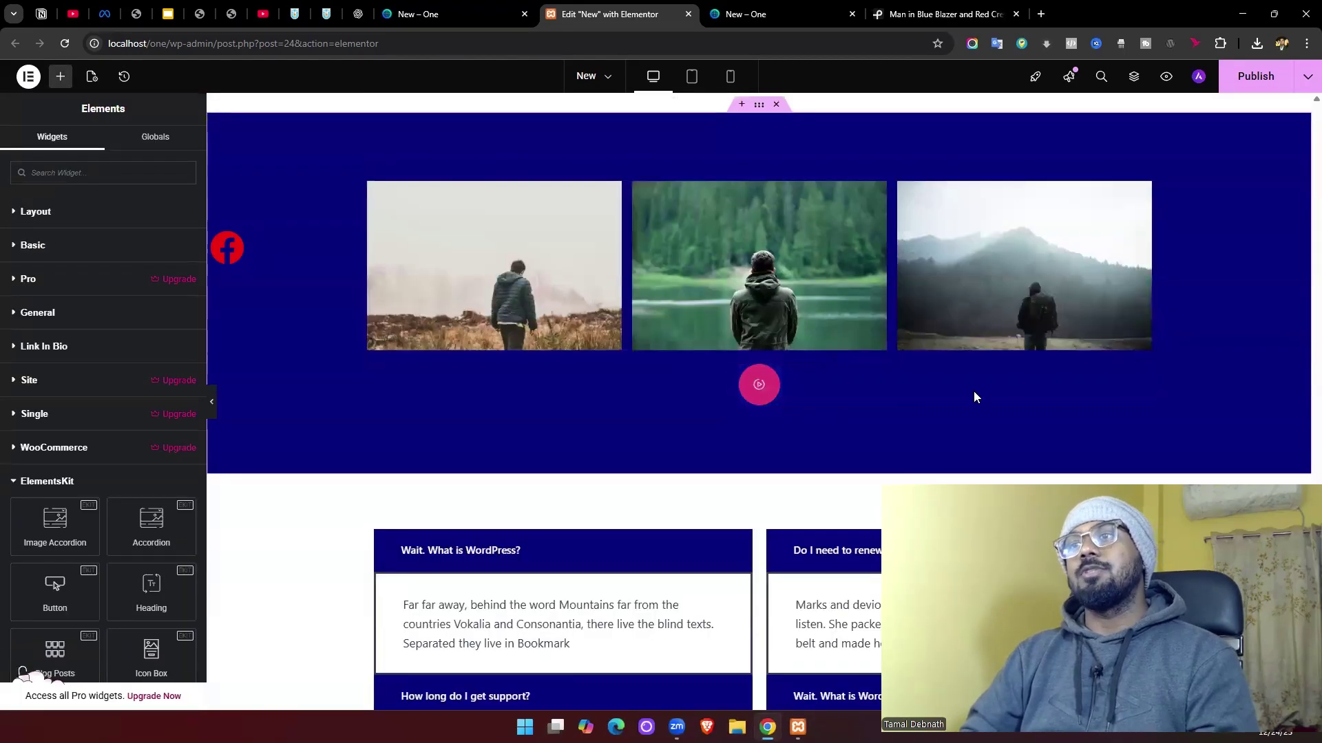
pyautogui.moveTo(1148, 378)
pyautogui.mouseDown()
pyautogui.moveTo(910, 197)
pyautogui.moveTo(850, 172)
pyautogui.moveTo(954, 181)
pyautogui.moveTo(911, 189)
pyautogui.moveTo(963, 294)
pyautogui.moveTo(944, 322)
pyautogui.mouseUp()
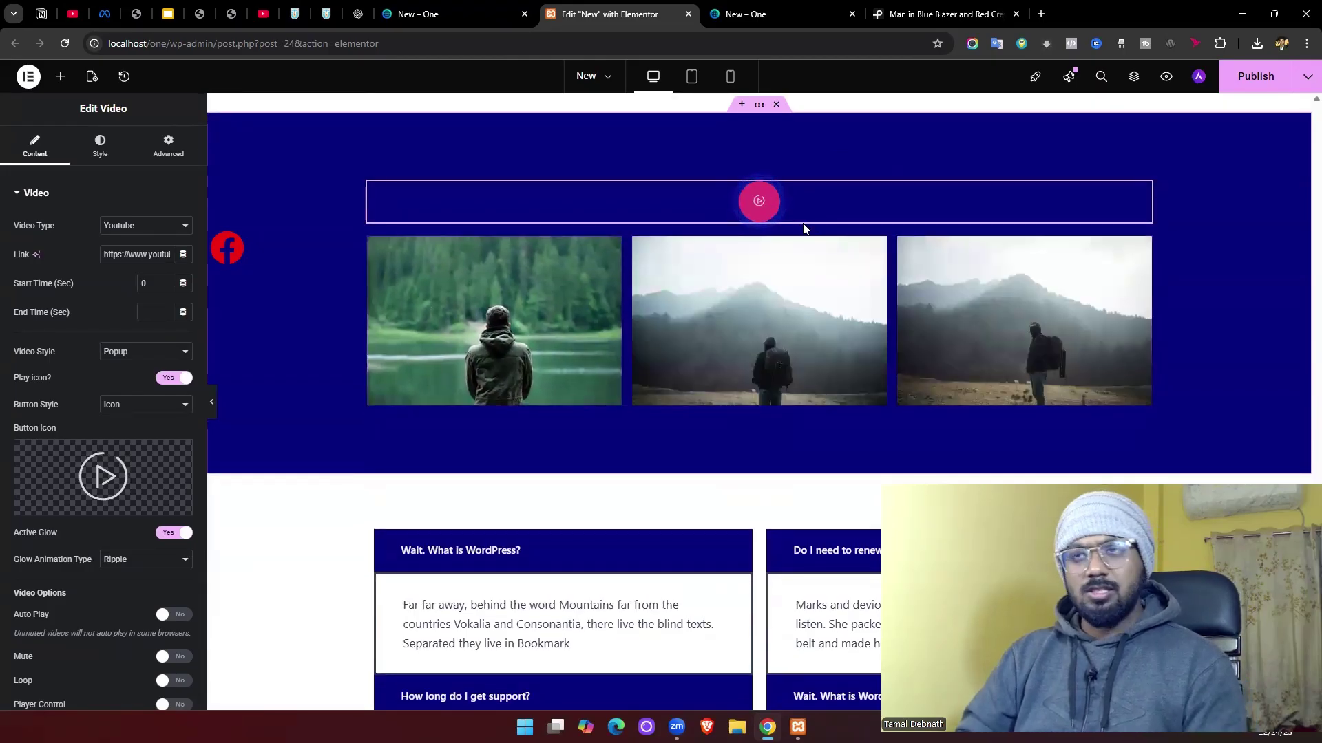
pyautogui.hotkey('ctrl', 'z')
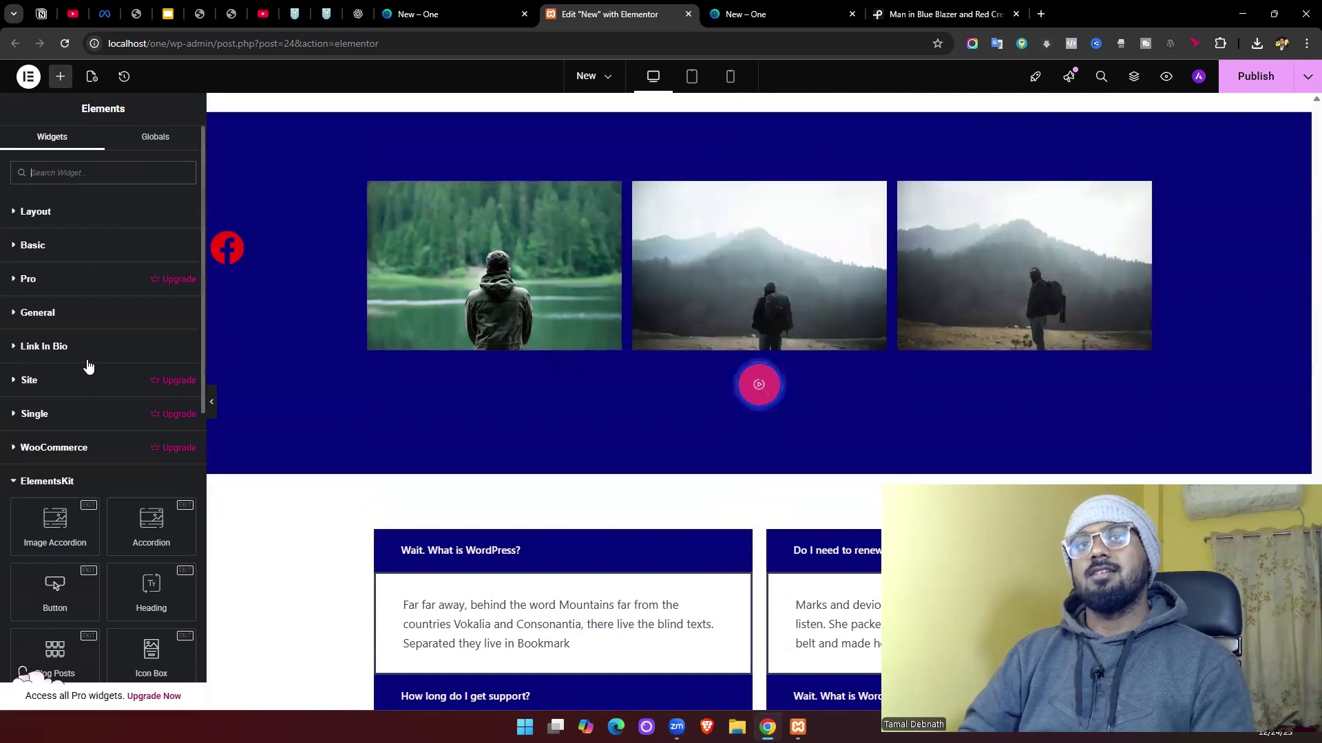
# - Reopen the Video widget's settings, try it without the play icon and turn the icon back on
pyautogui.click(1148, 377)
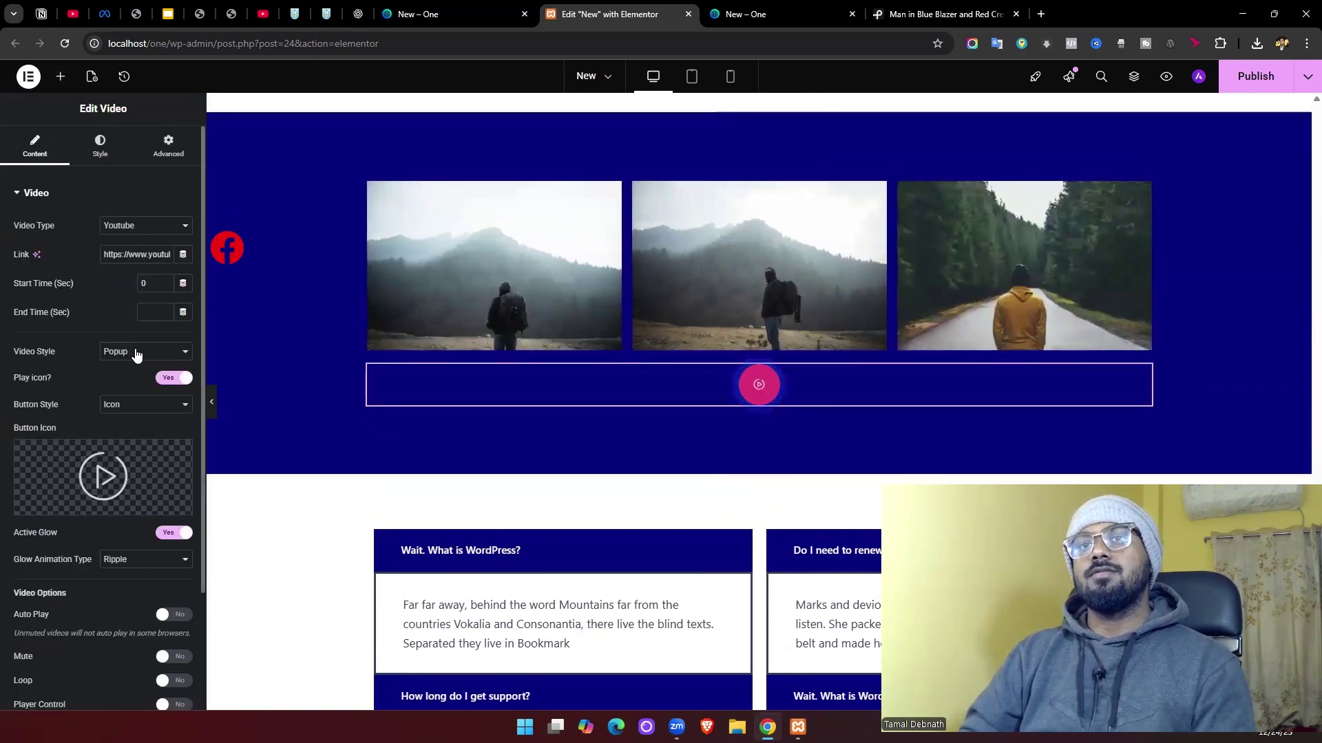
pyautogui.click(165, 380)
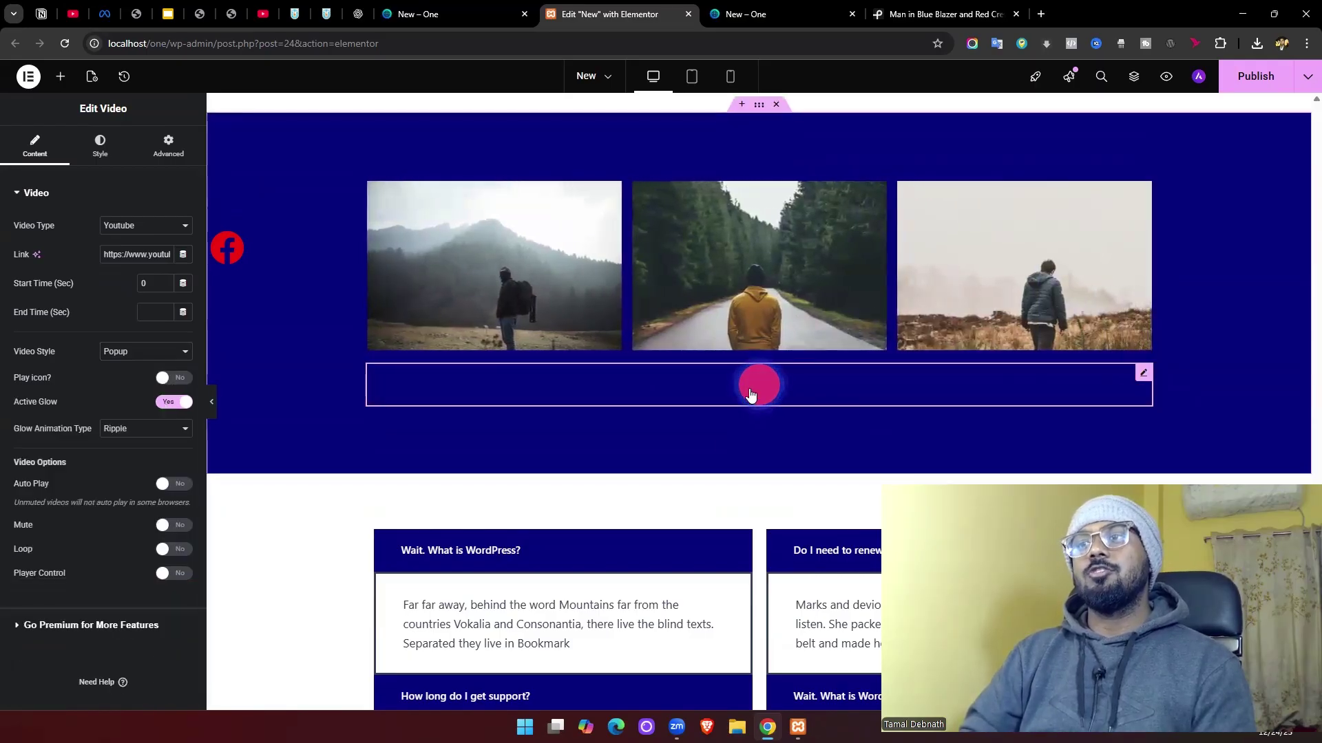
pyautogui.click(174, 380)
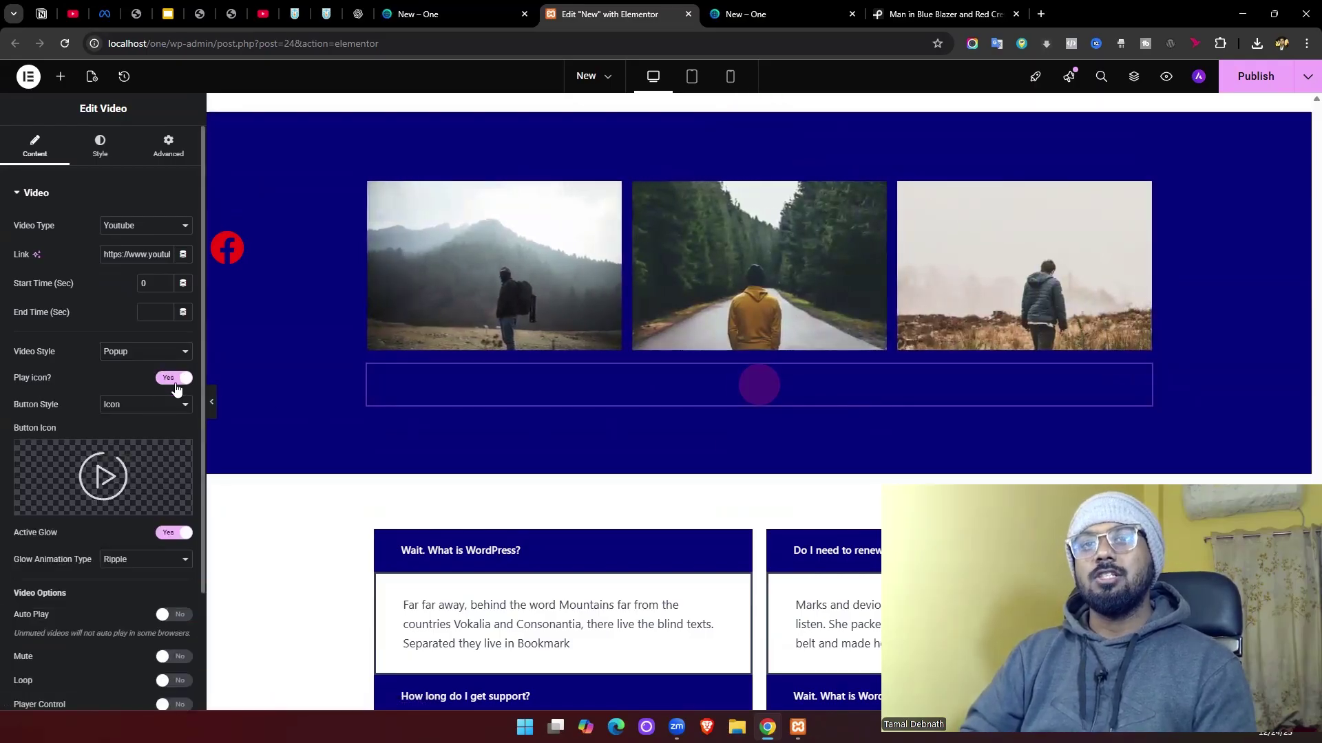
# - Try the Both button style for the Video widget's play button and return it to Icon
pyautogui.click(162, 406)
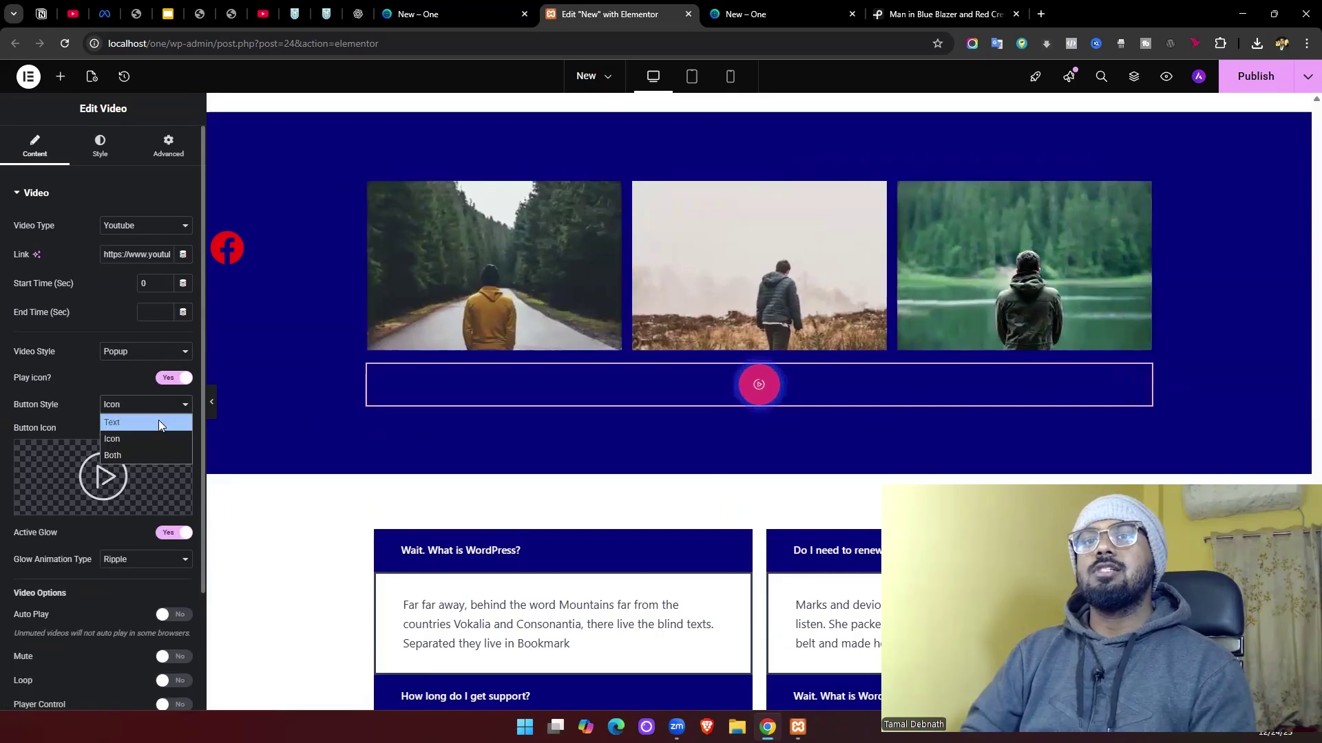
pyautogui.click(147, 455)
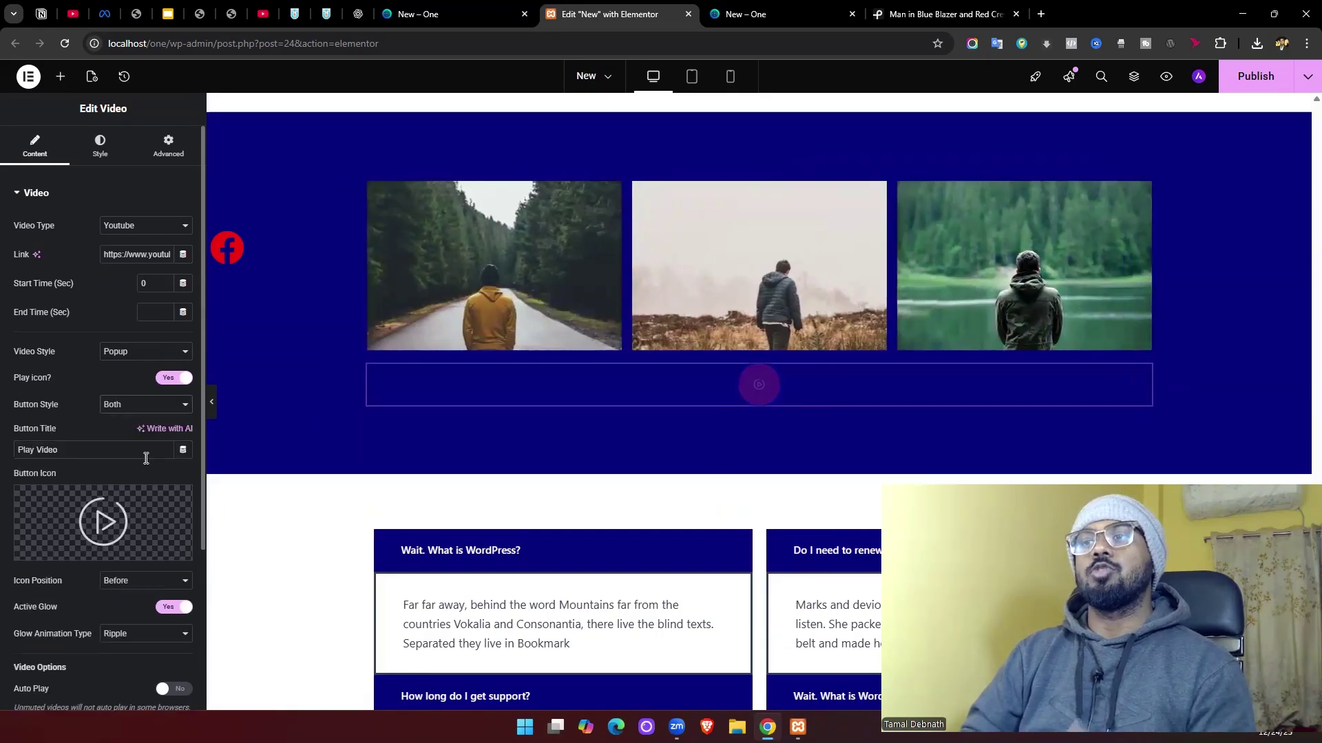
pyautogui.click(127, 406)
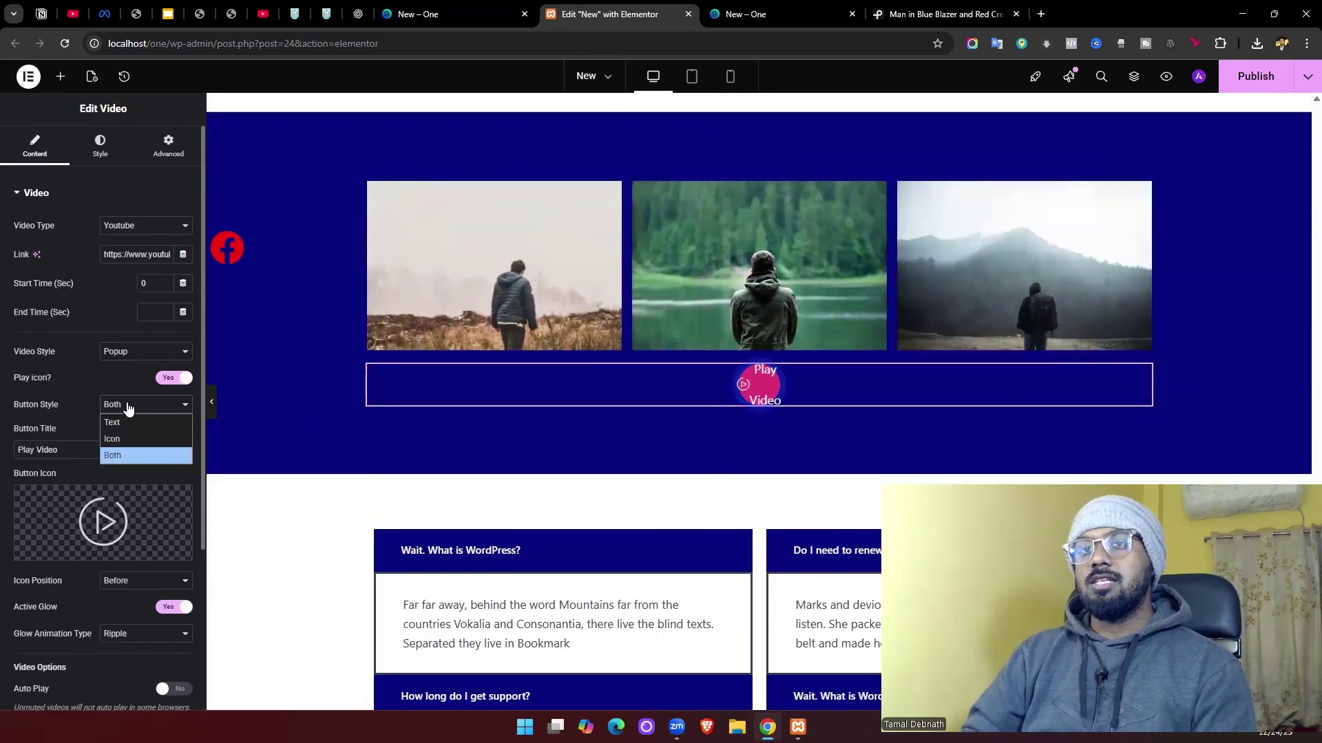
pyautogui.click(134, 440)
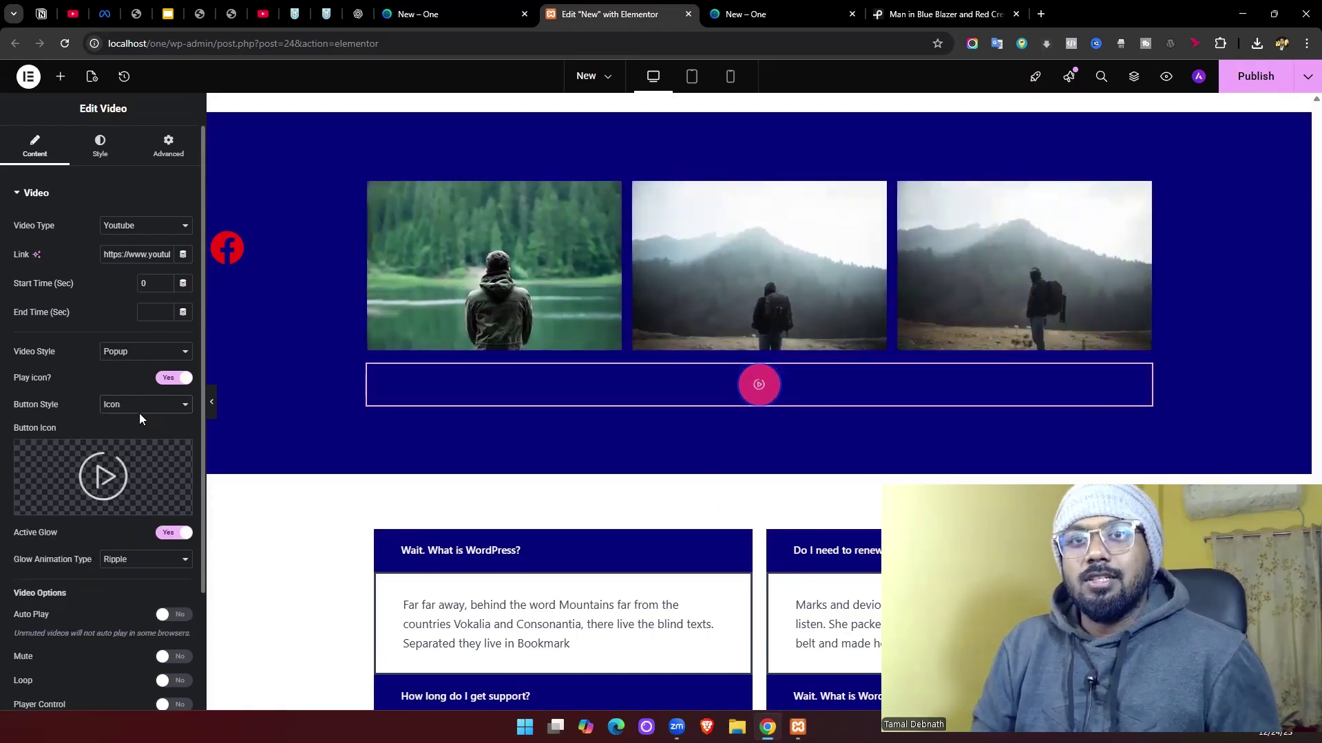
# - Try the Radio Wave glow animation on the play button and return it to Ripple
pyautogui.scroll(-2, 118, 436)
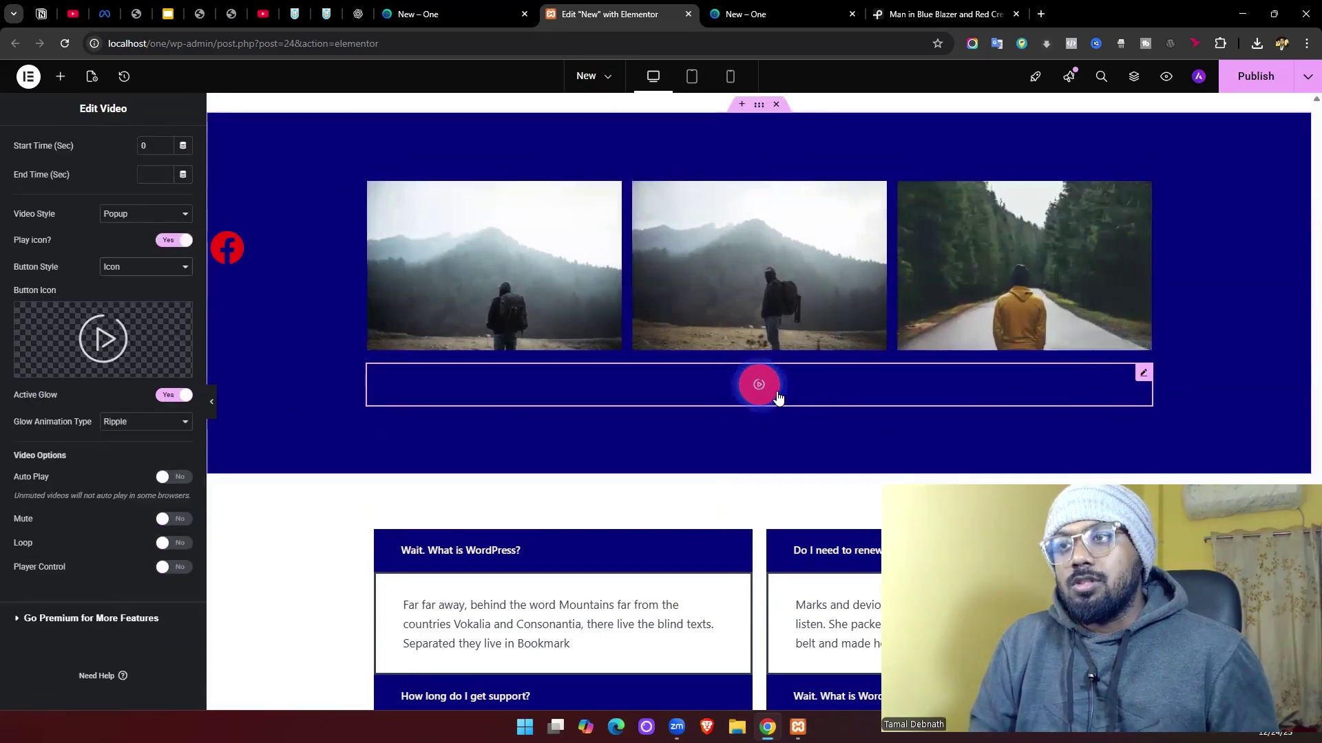
pyautogui.click(123, 423)
pyautogui.click(135, 457)
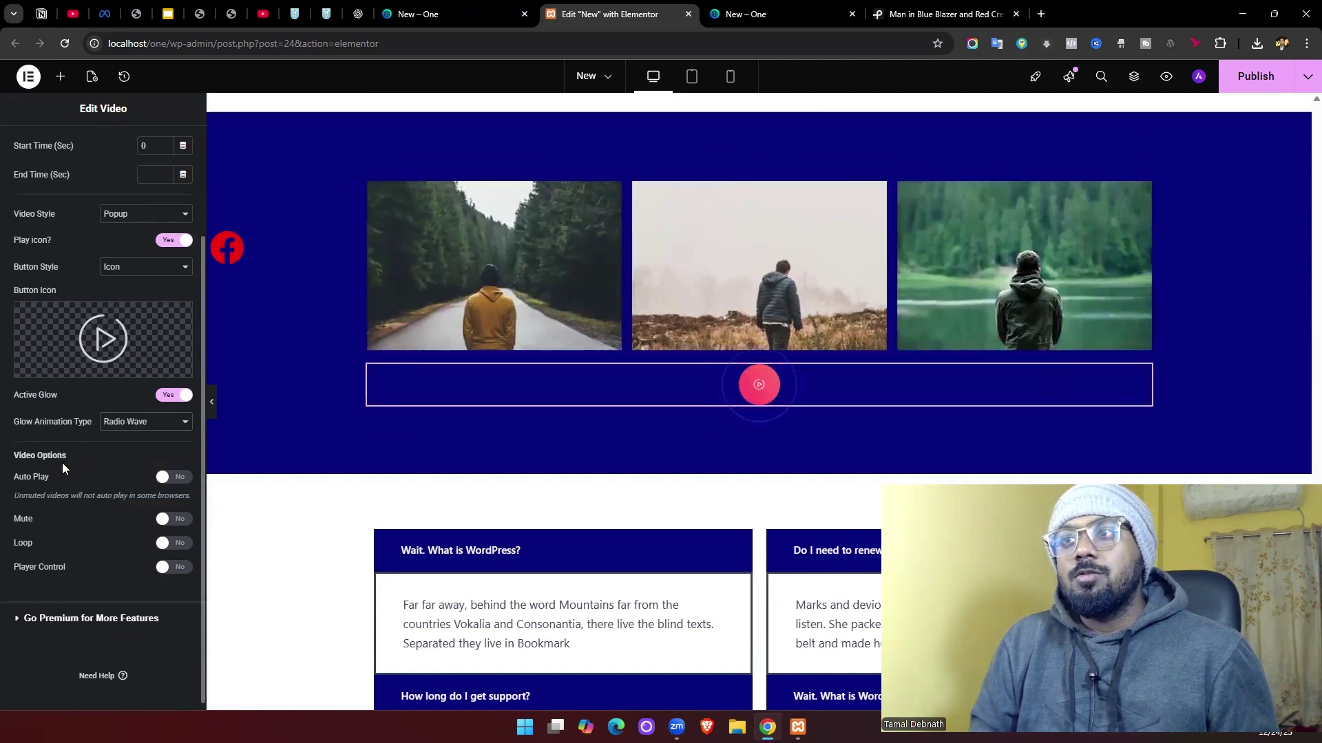
pyautogui.click(141, 422)
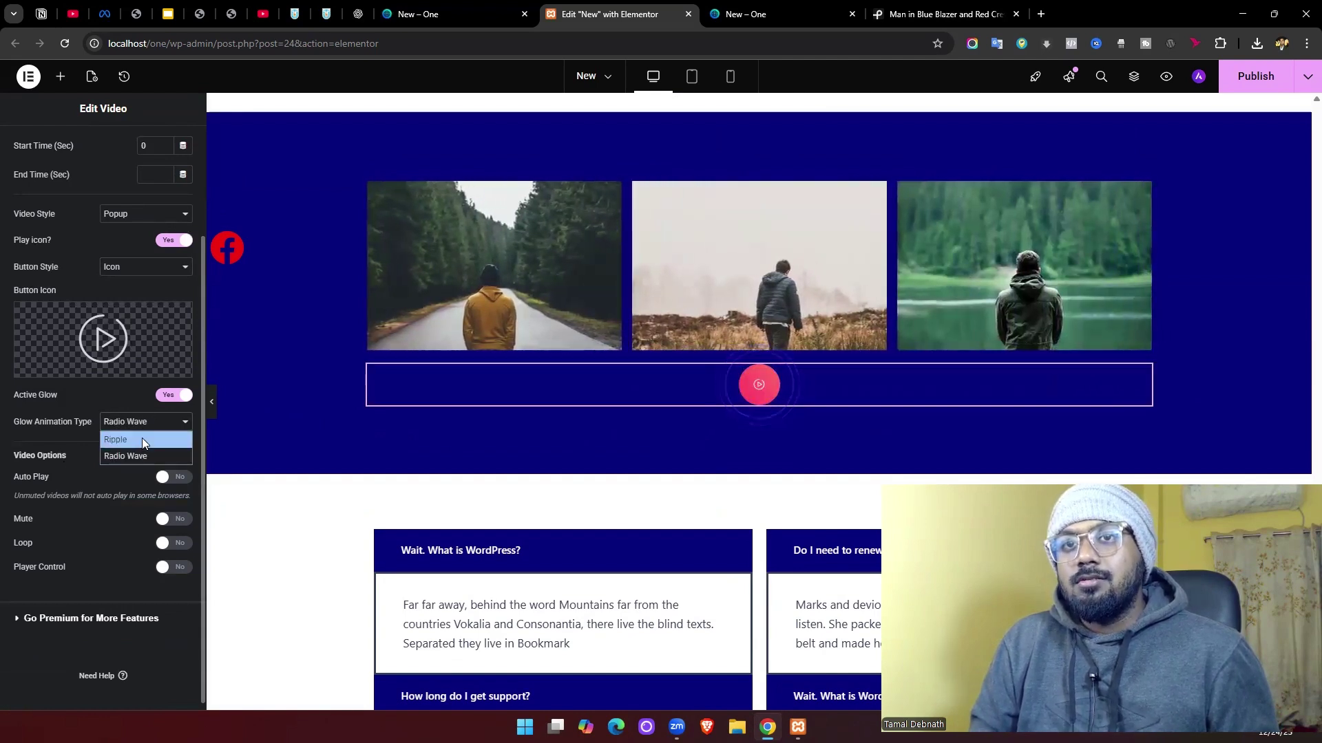
pyautogui.click(141, 439)
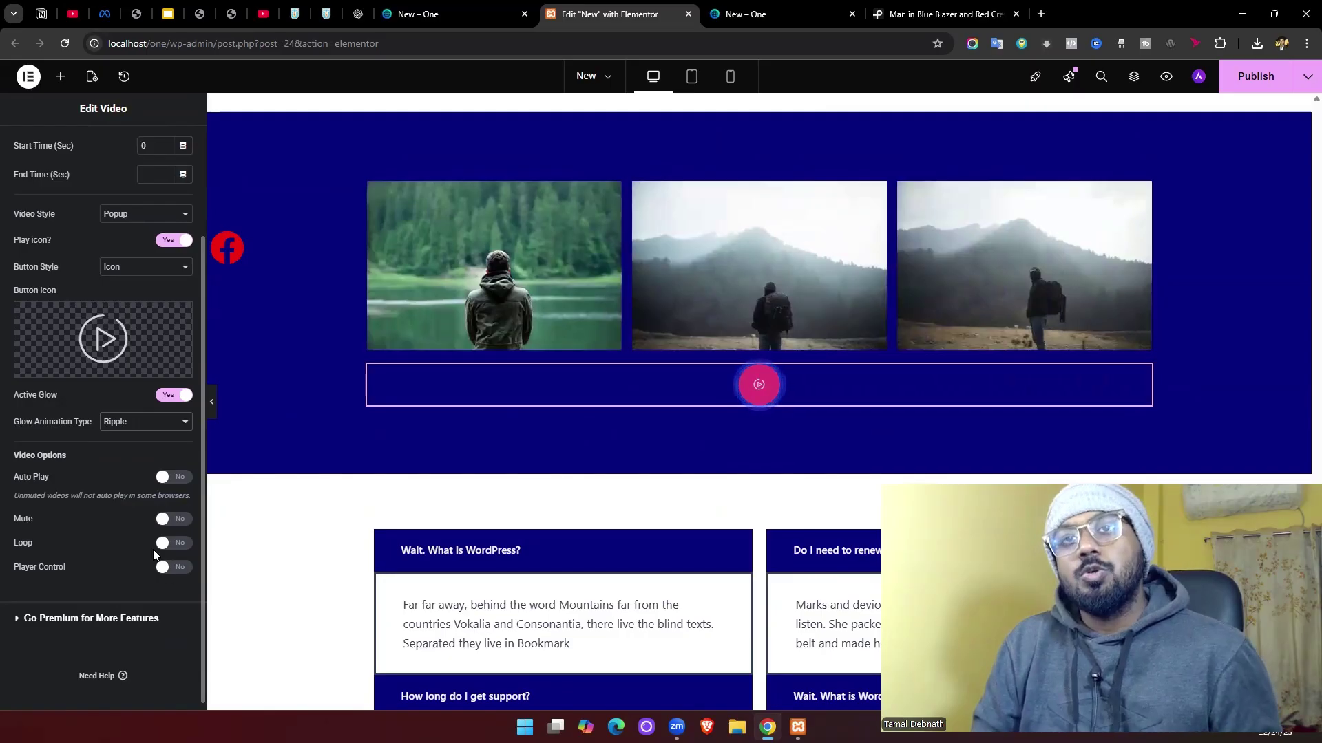
# - Try left alignment in the Video widget's wrapper style and return it to center
pyautogui.scroll(2, 107, 514)
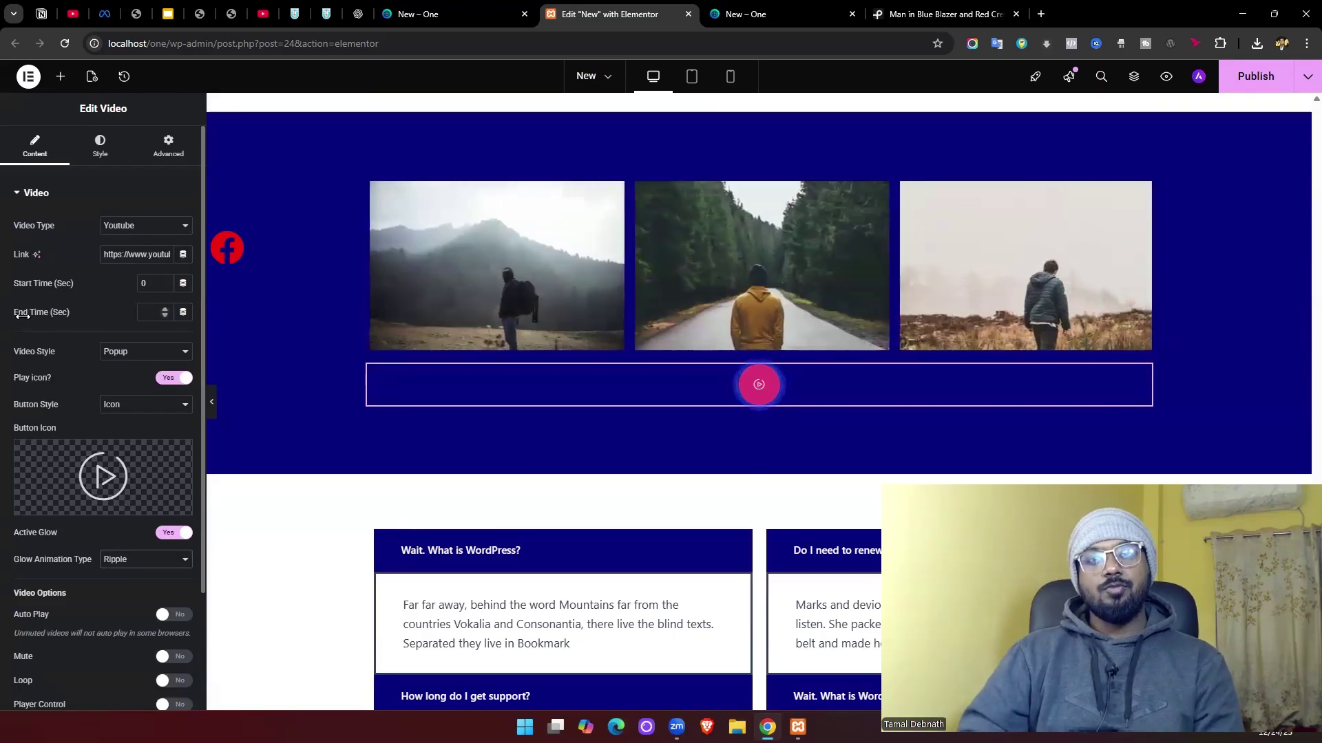
pyautogui.click(100, 147)
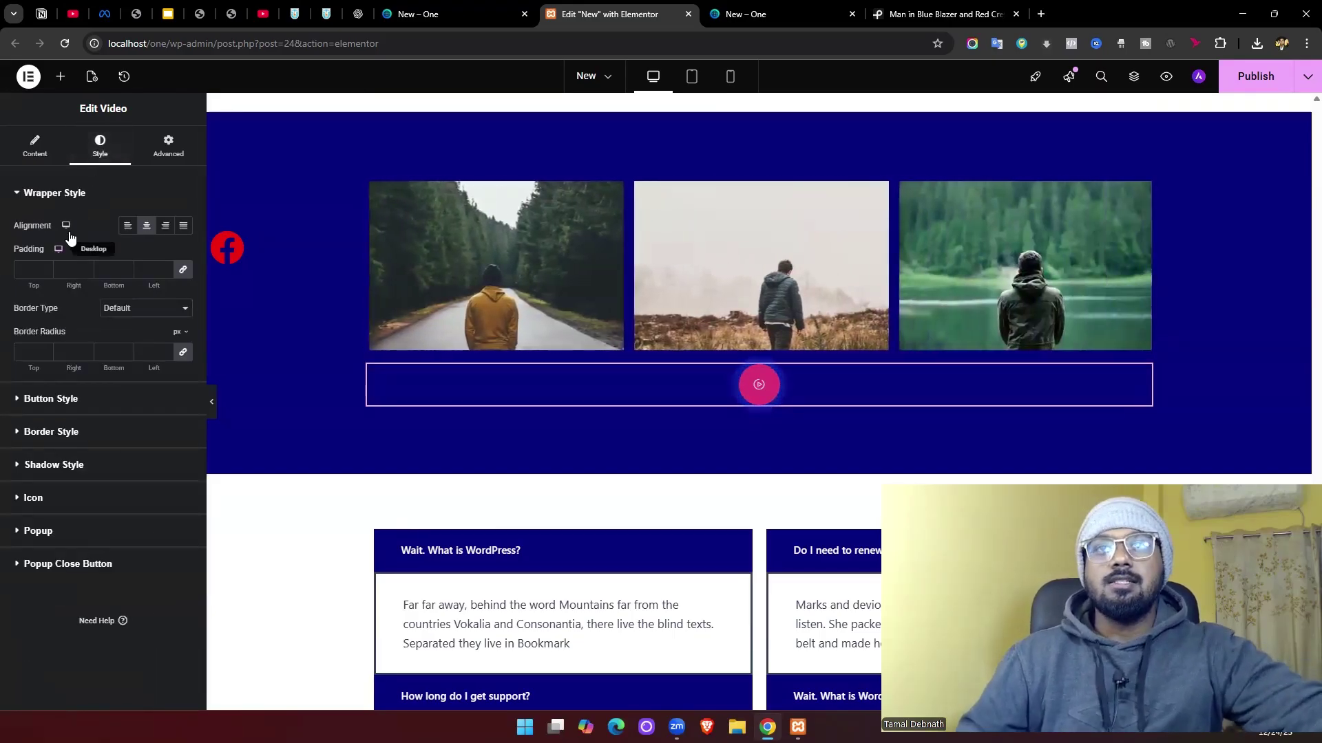
pyautogui.click(134, 227)
pyautogui.click(154, 232)
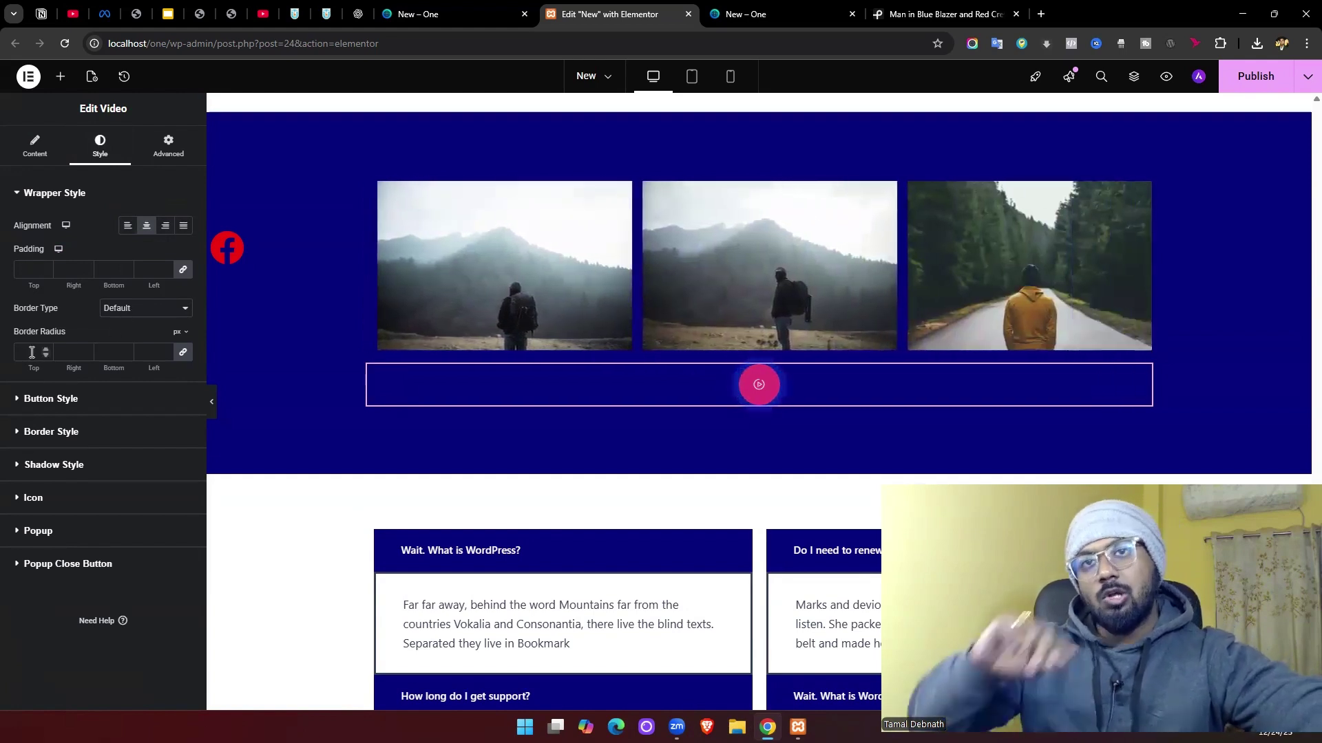
# - Set the icon size in the Video widget's button style to 31 px
pyautogui.click(80, 194)
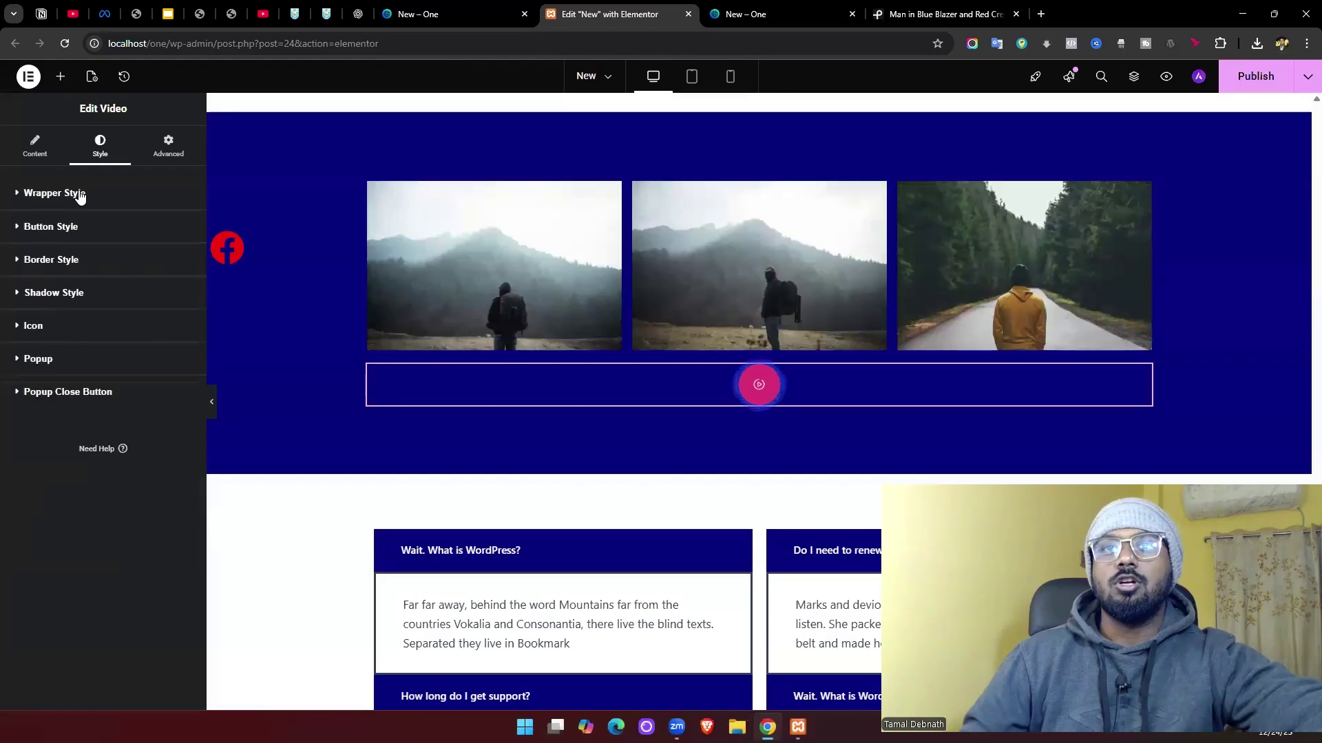
pyautogui.click(51, 227)
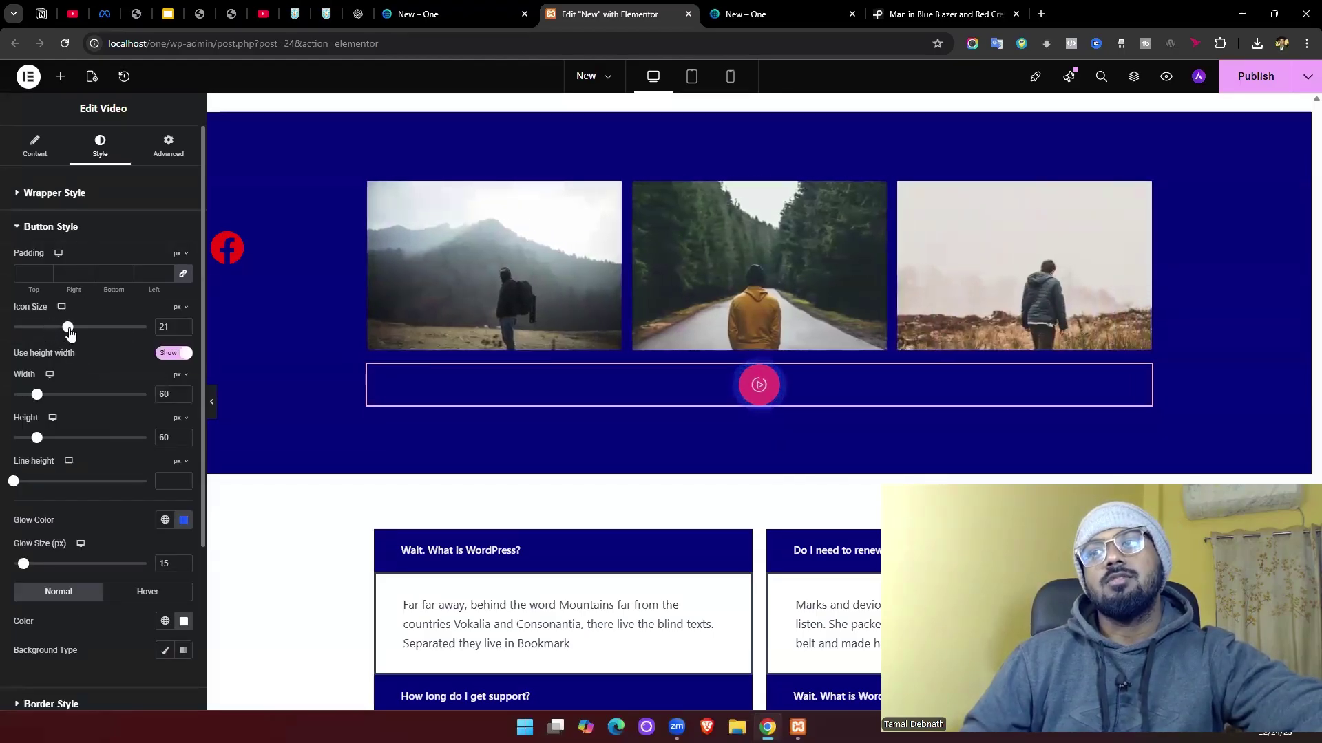
pyautogui.moveTo(93, 334); pyautogui.dragTo(96, 335)
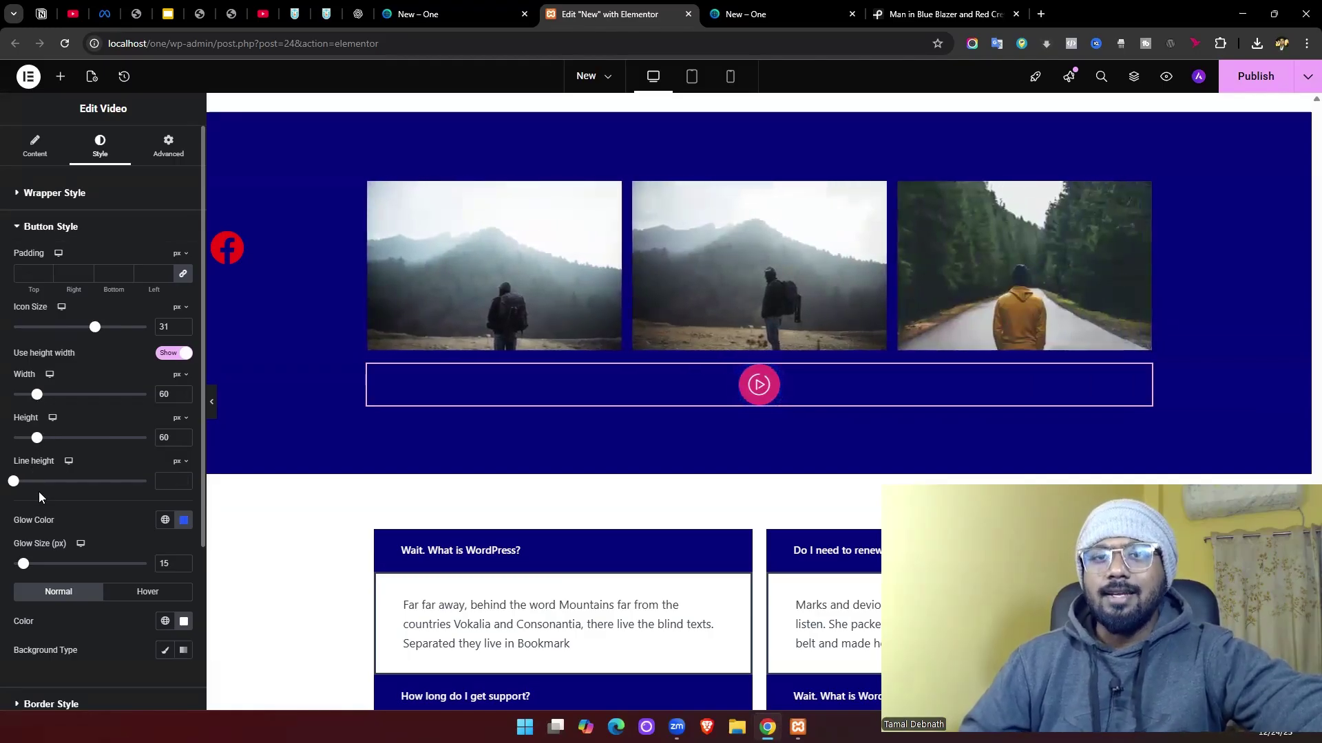
# - Give the play button's glow a light lavender global color and set its glow size to 52 px
pyautogui.scroll(-2, 82, 475)
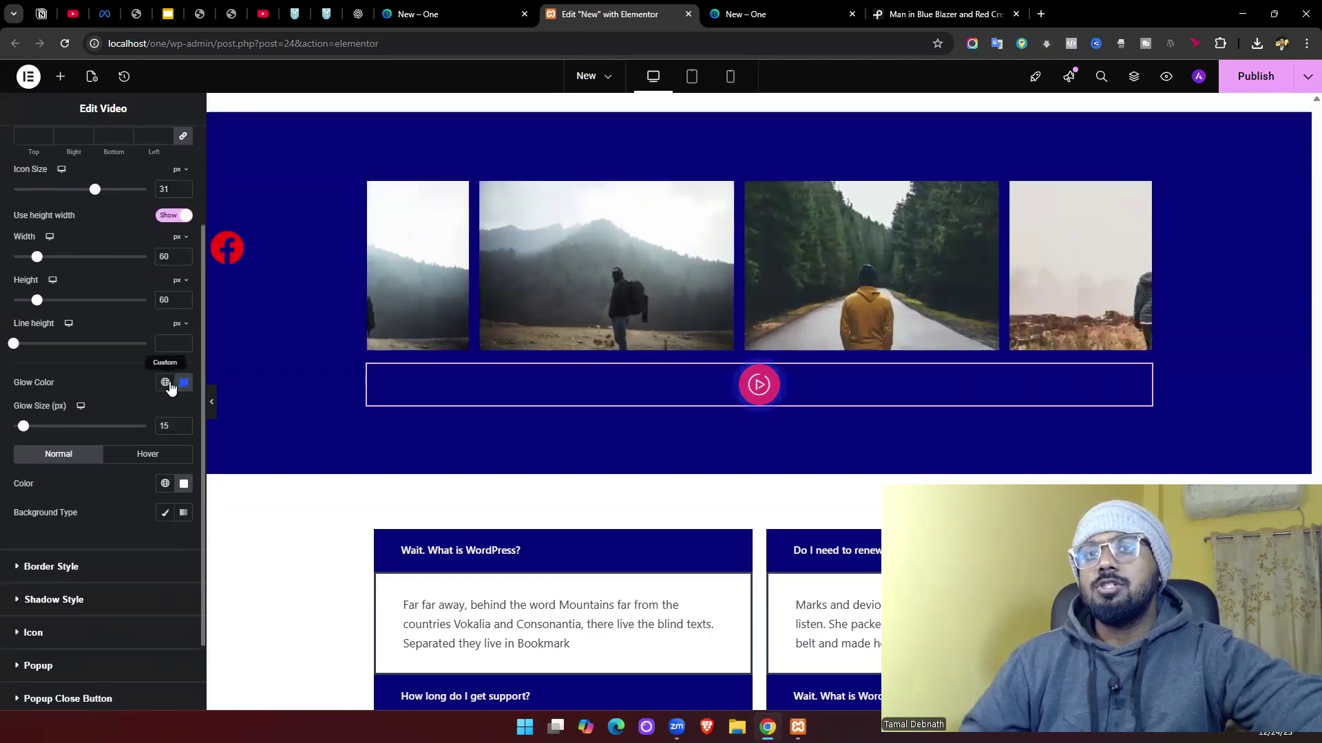
pyautogui.click(167, 385)
pyautogui.click(183, 387)
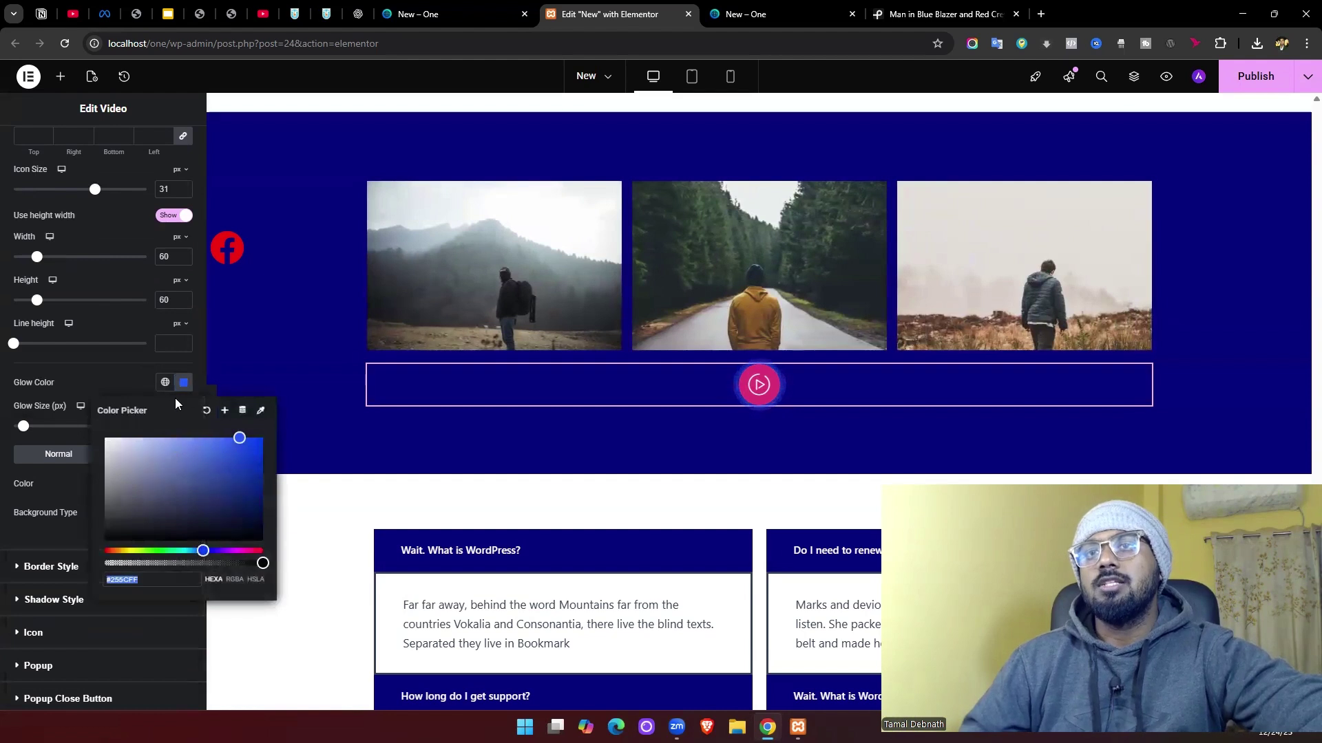
pyautogui.click(165, 382)
pyautogui.click(125, 477)
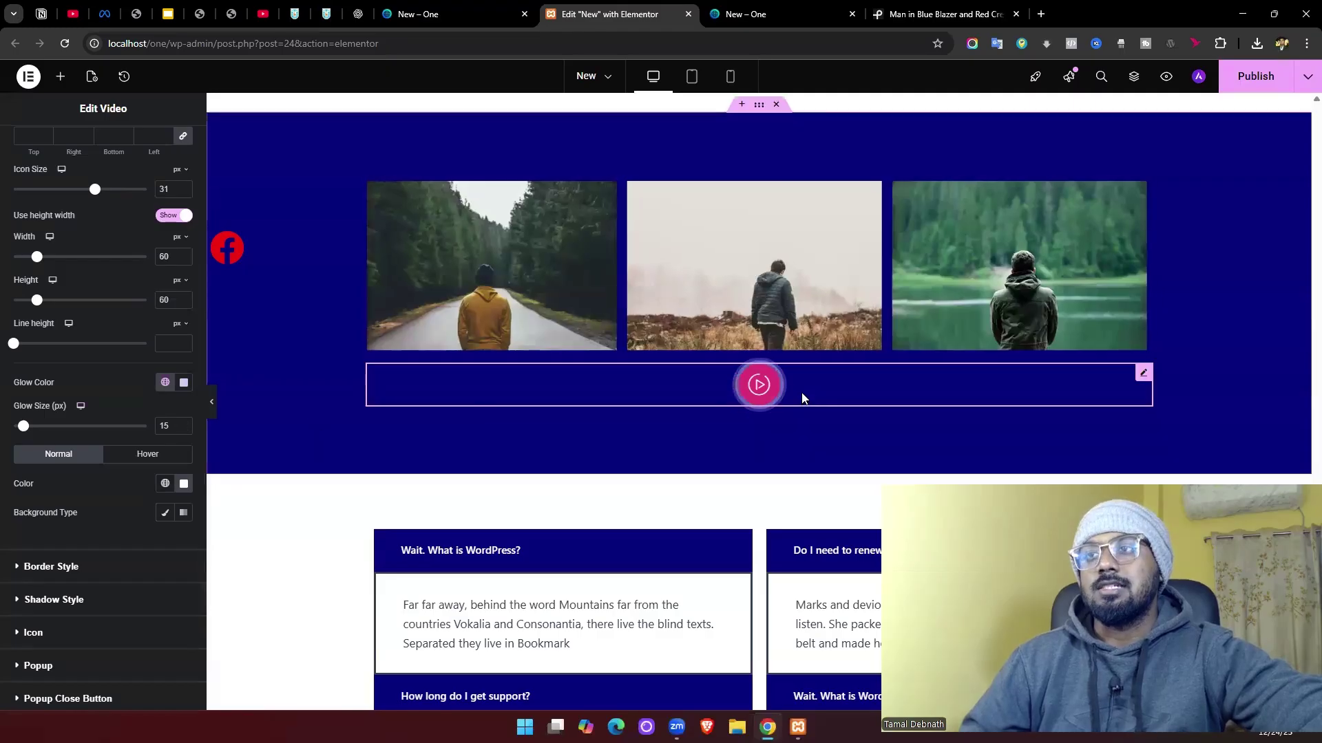
pyautogui.scroll(-1, 3, 448)
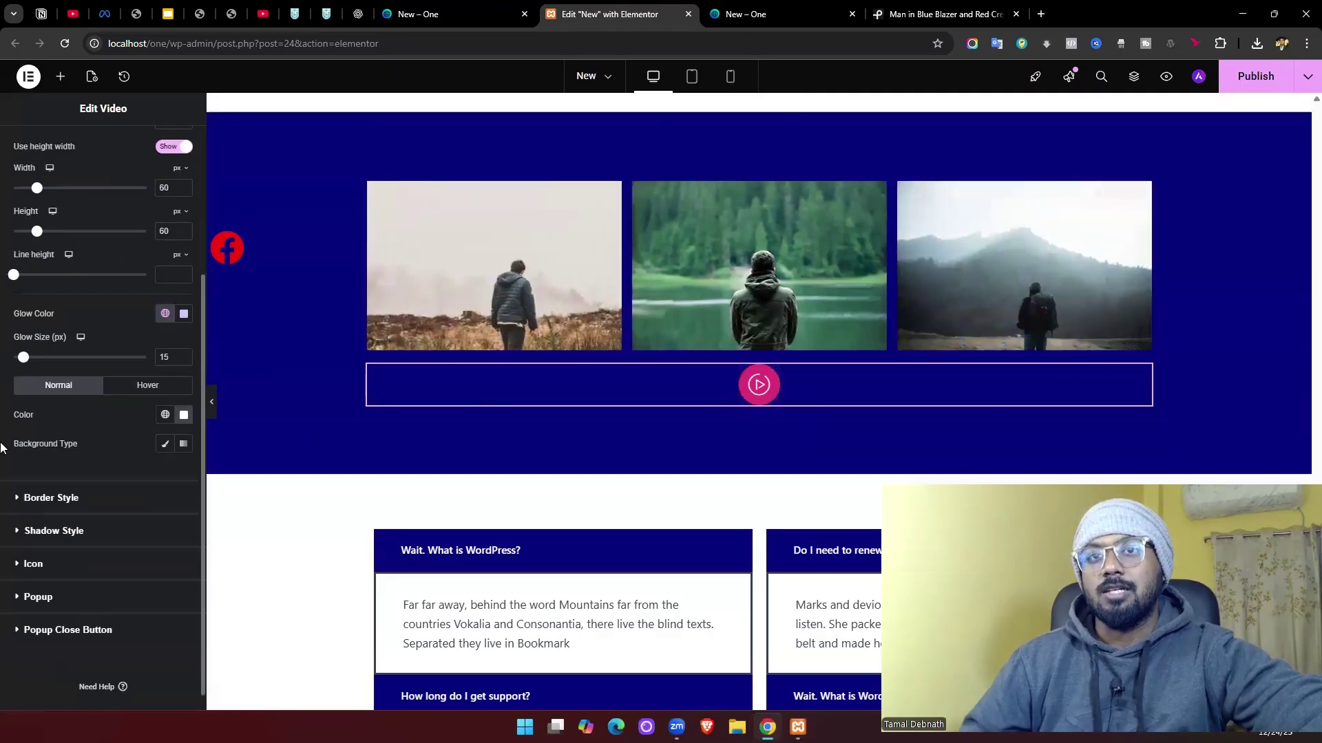
pyautogui.moveTo(45, 358); pyautogui.dragTo(48, 359)
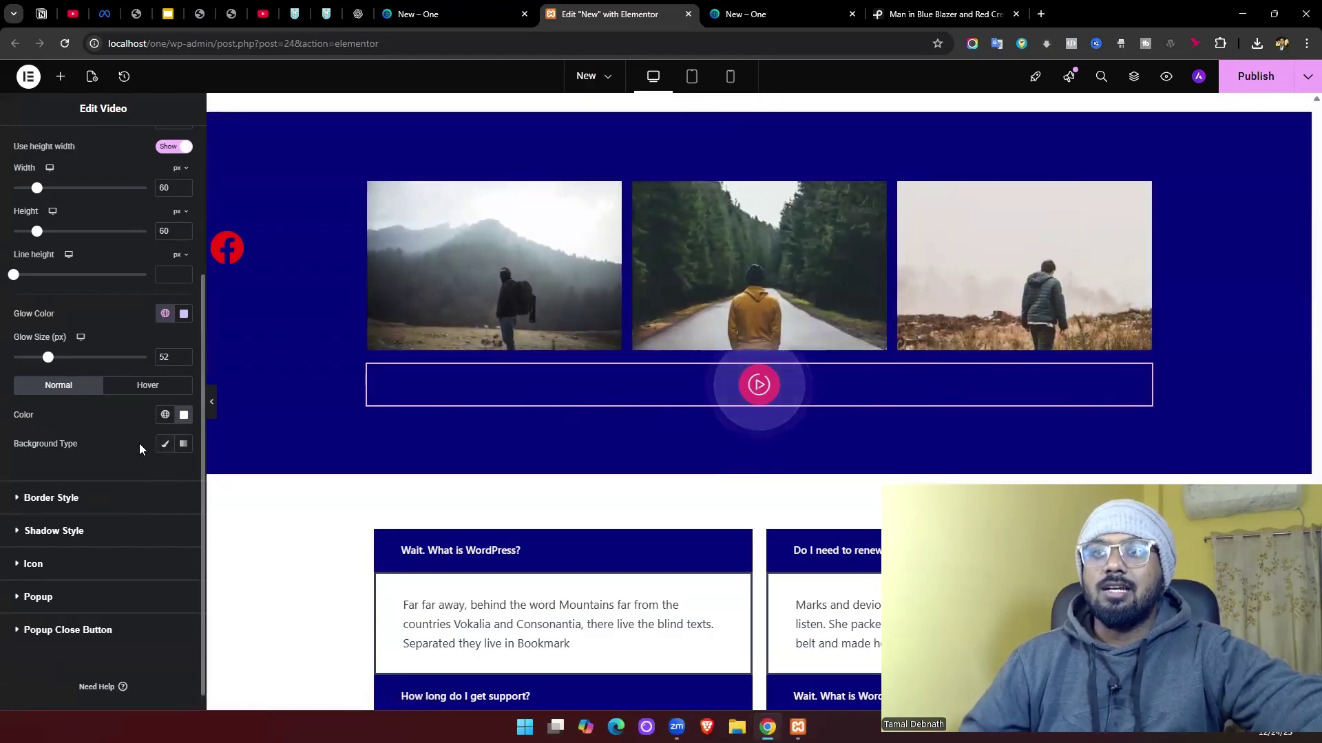
# - Examine the Video widget's border, shadow, icon, popup and popup close button style settings
pyautogui.click(62, 497)
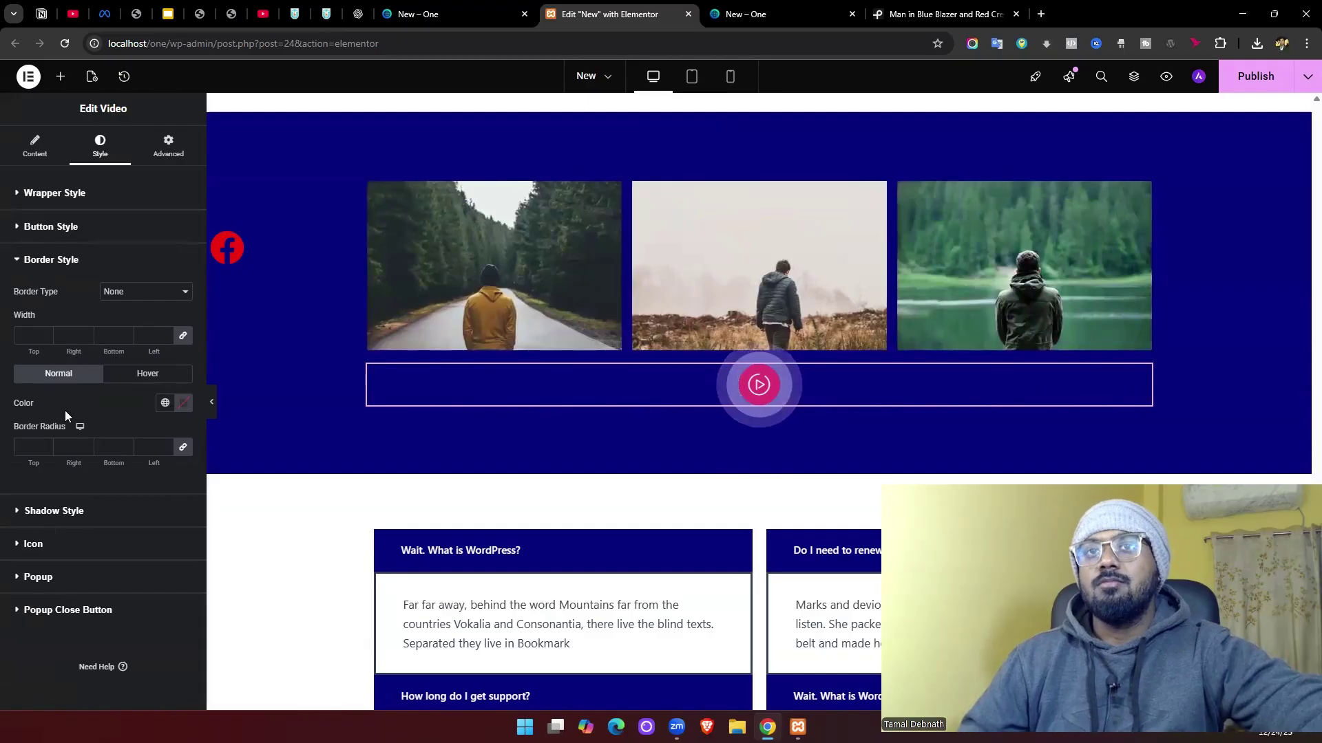
pyautogui.click(132, 298)
pyautogui.click(128, 304)
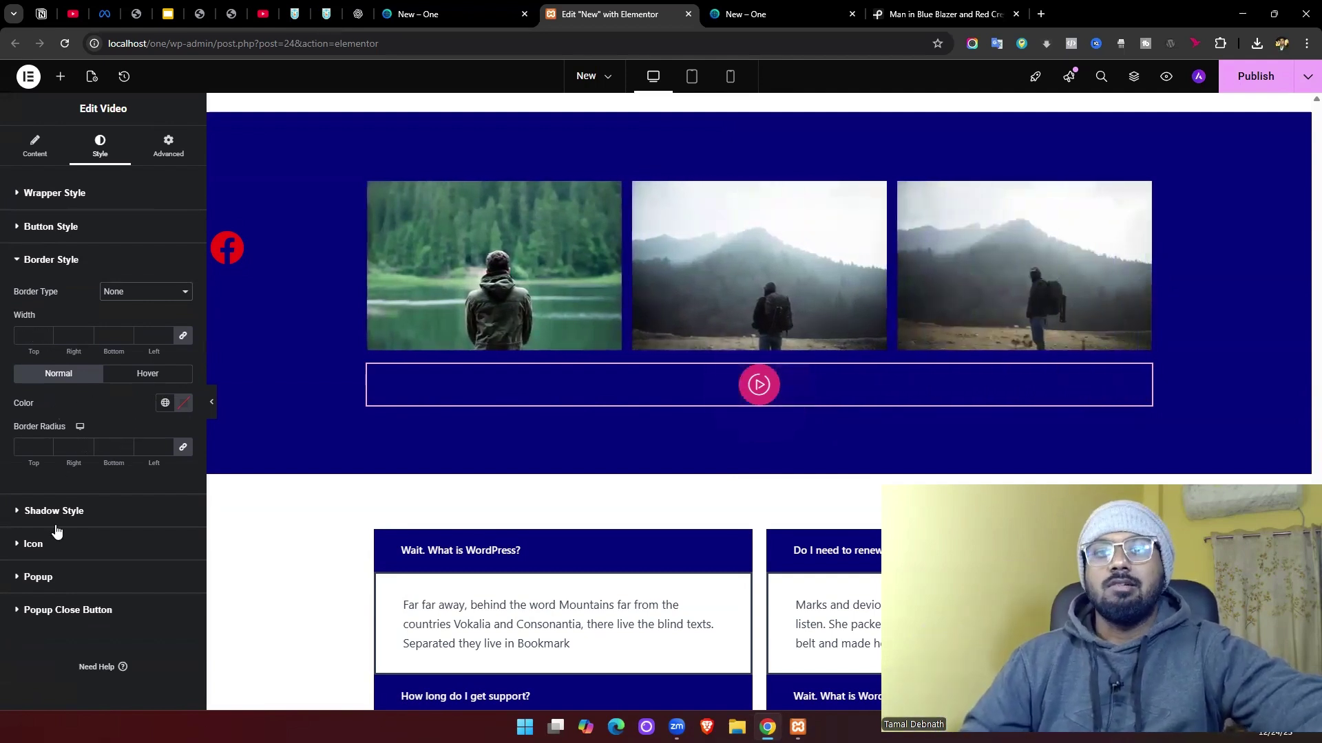
pyautogui.click(61, 518)
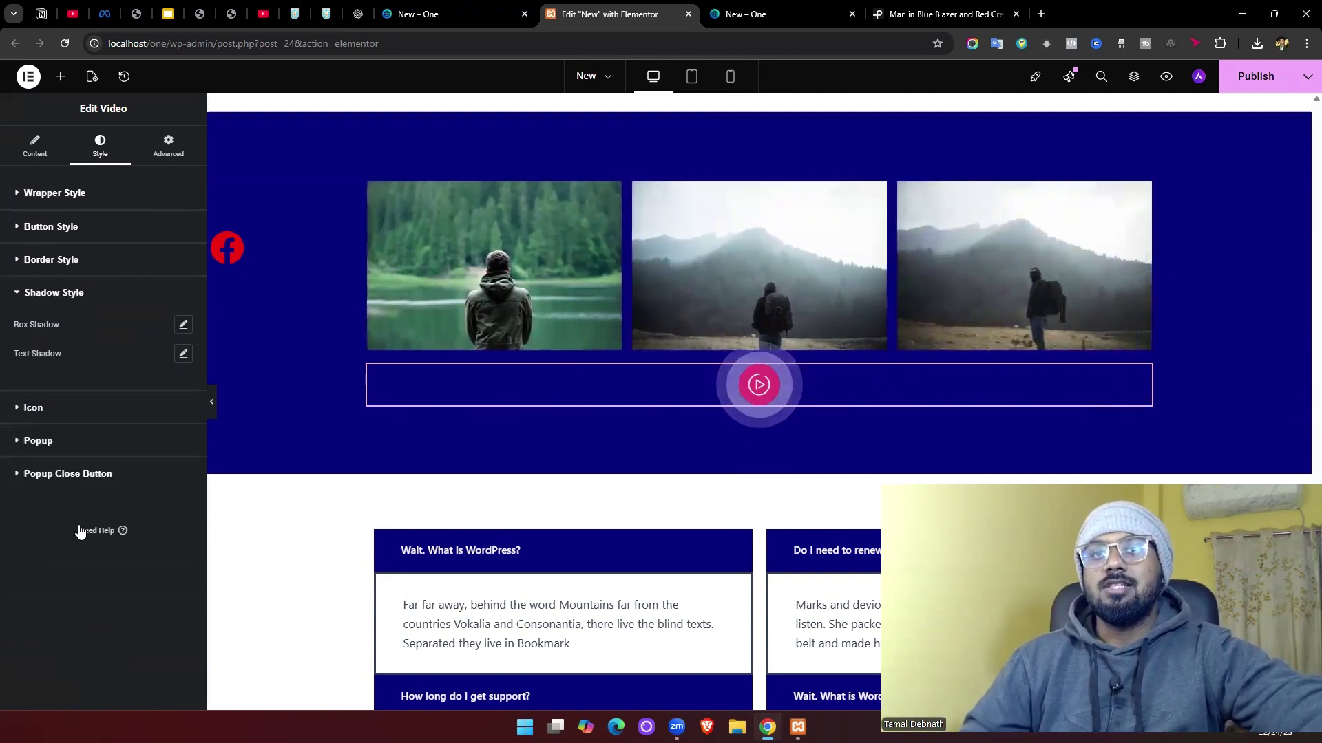
pyautogui.click(92, 413)
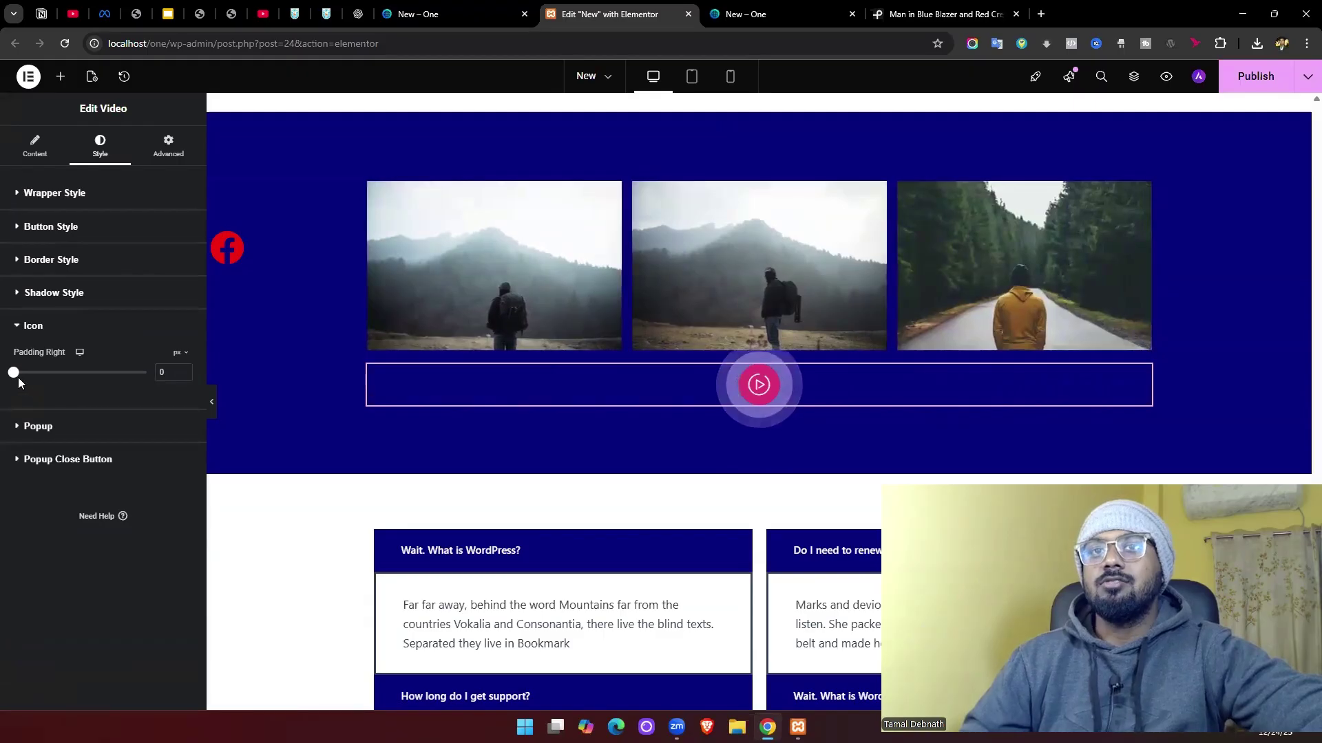
pyautogui.click(84, 435)
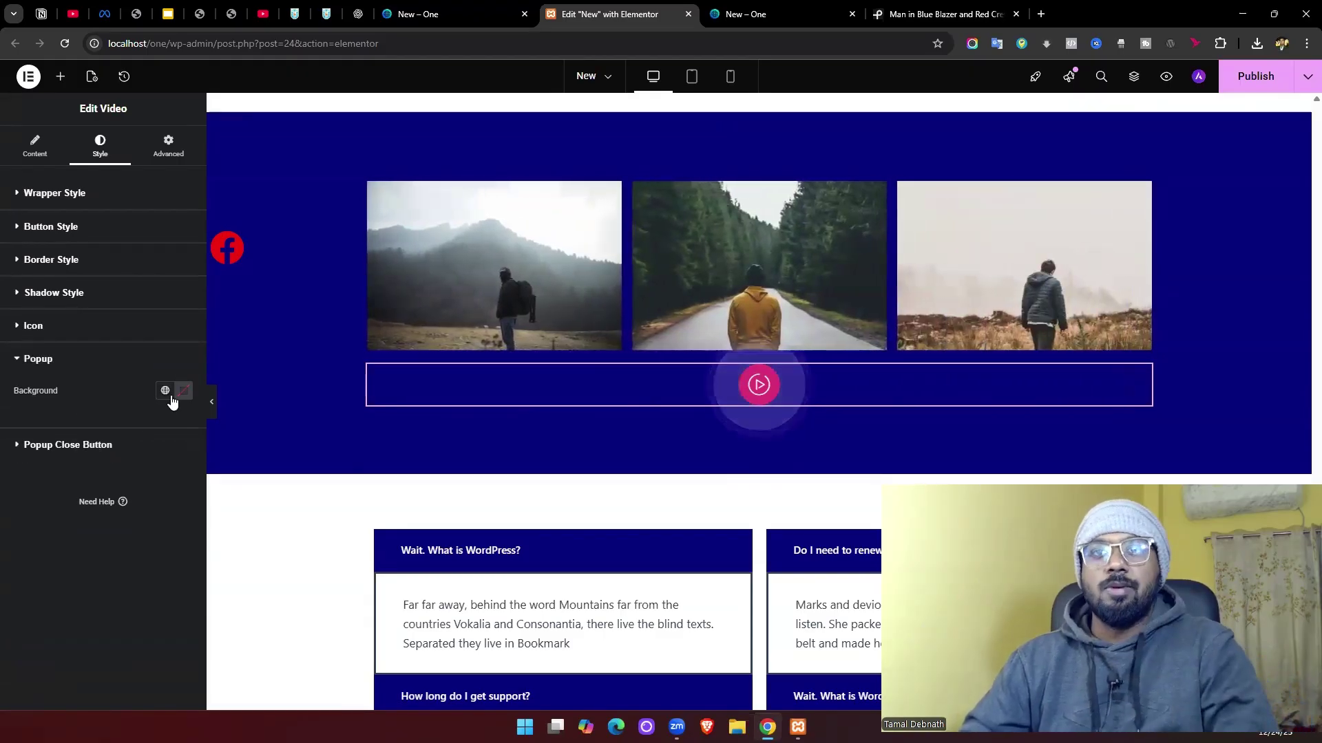
pyautogui.click(100, 447)
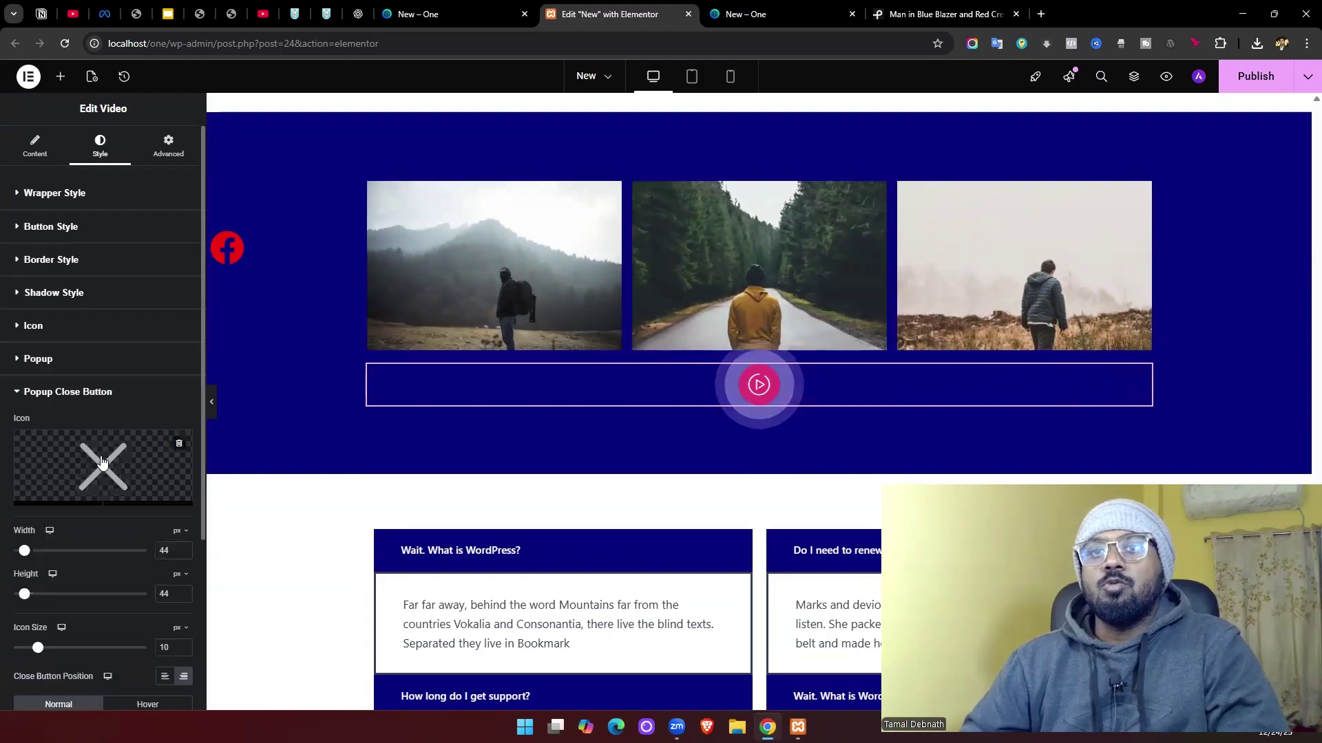
# - Preview the video popup with its close button, close it and reopen the widget's Popup Close Button style settings
pyautogui.click(758, 384)
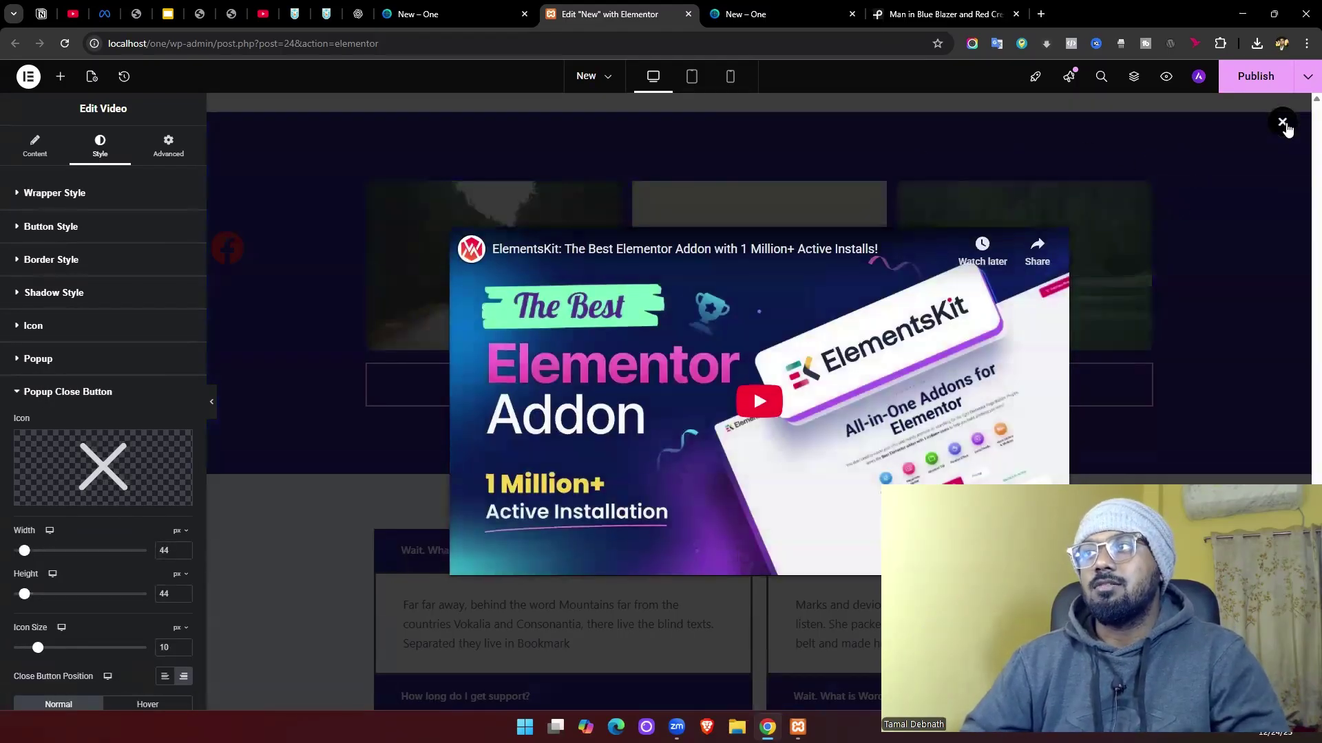
pyautogui.click(1117, 215)
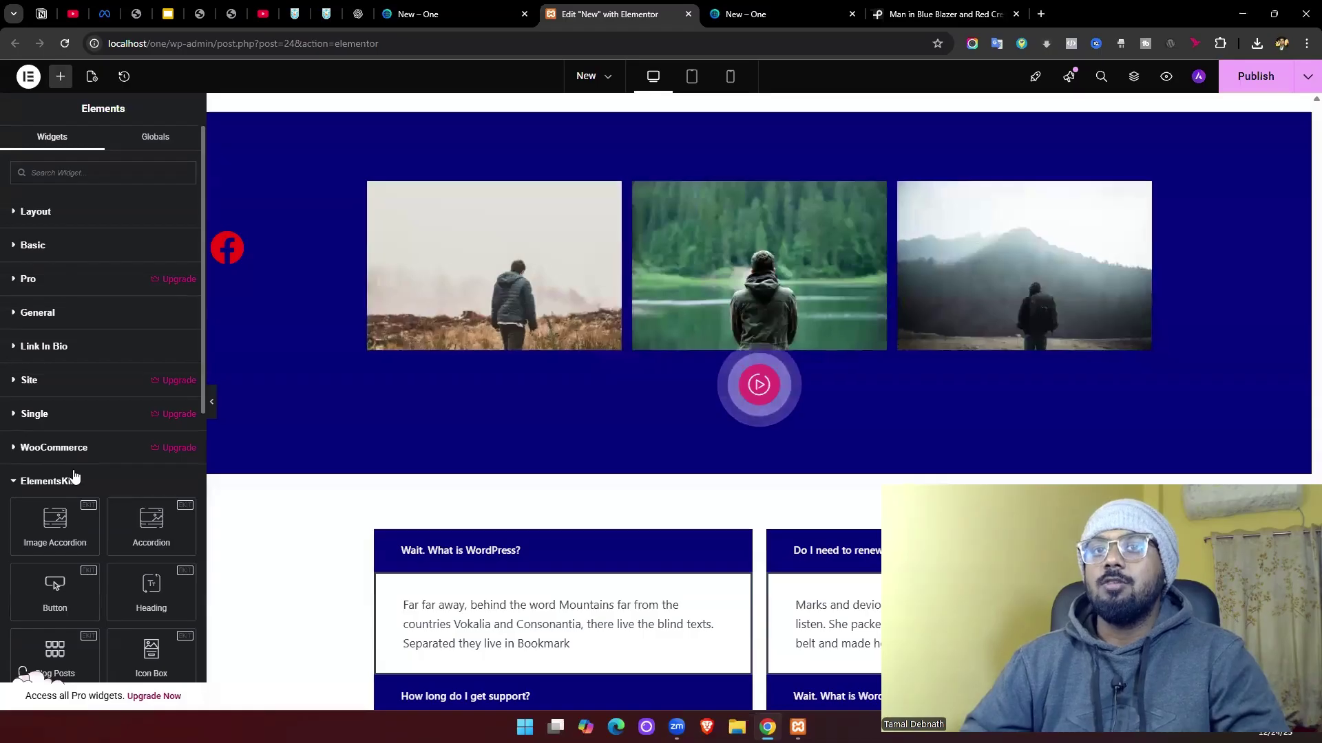
pyautogui.click(1143, 383)
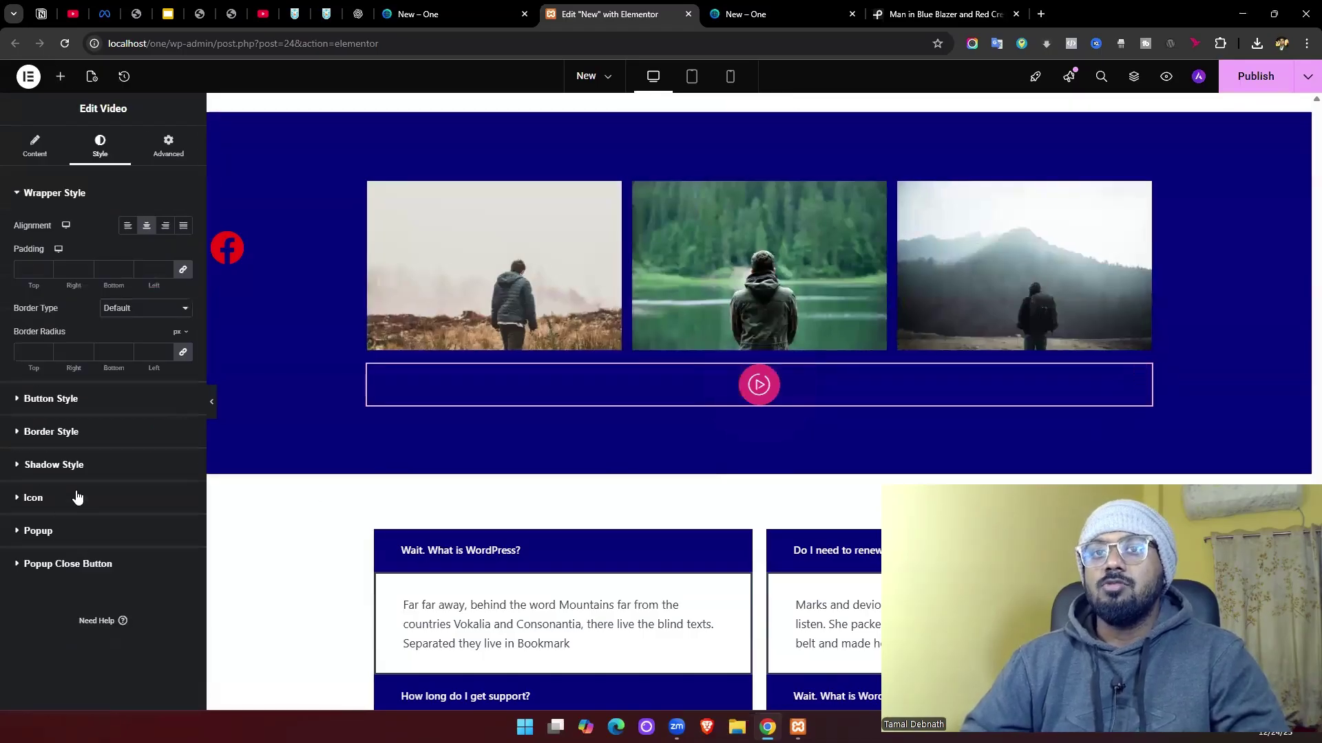
pyautogui.click(93, 560)
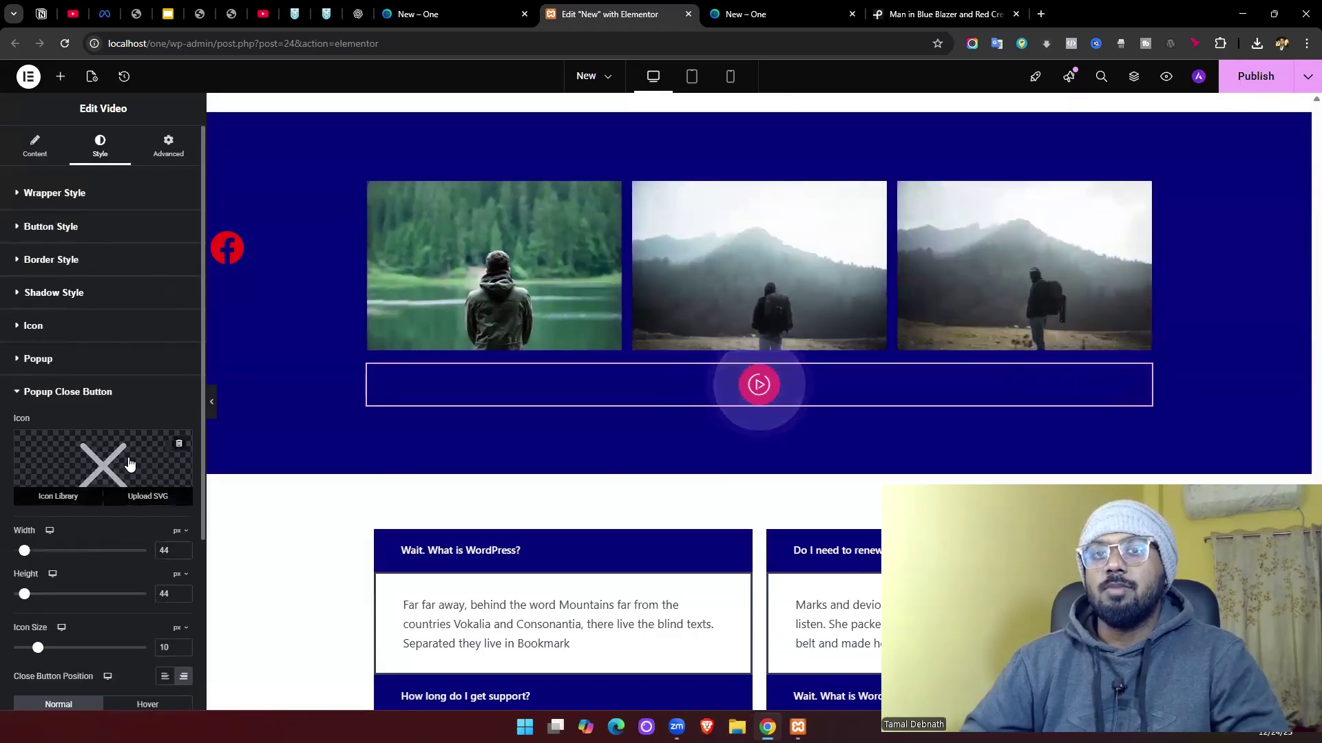
# - Examine the Video widget's popup close button settings, collapse that section and check the widget's content and style settings
pyautogui.scroll(-2, 50, 509)
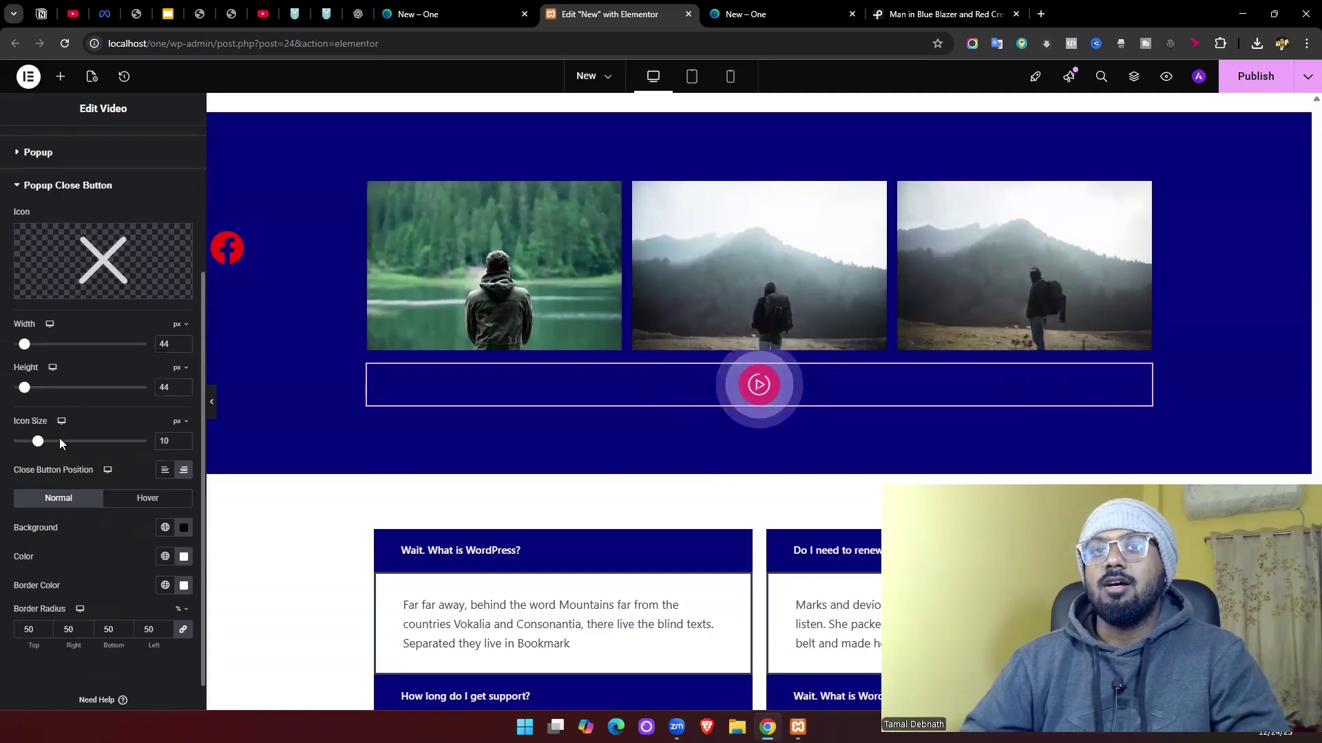
pyautogui.scroll(-1, 59, 438)
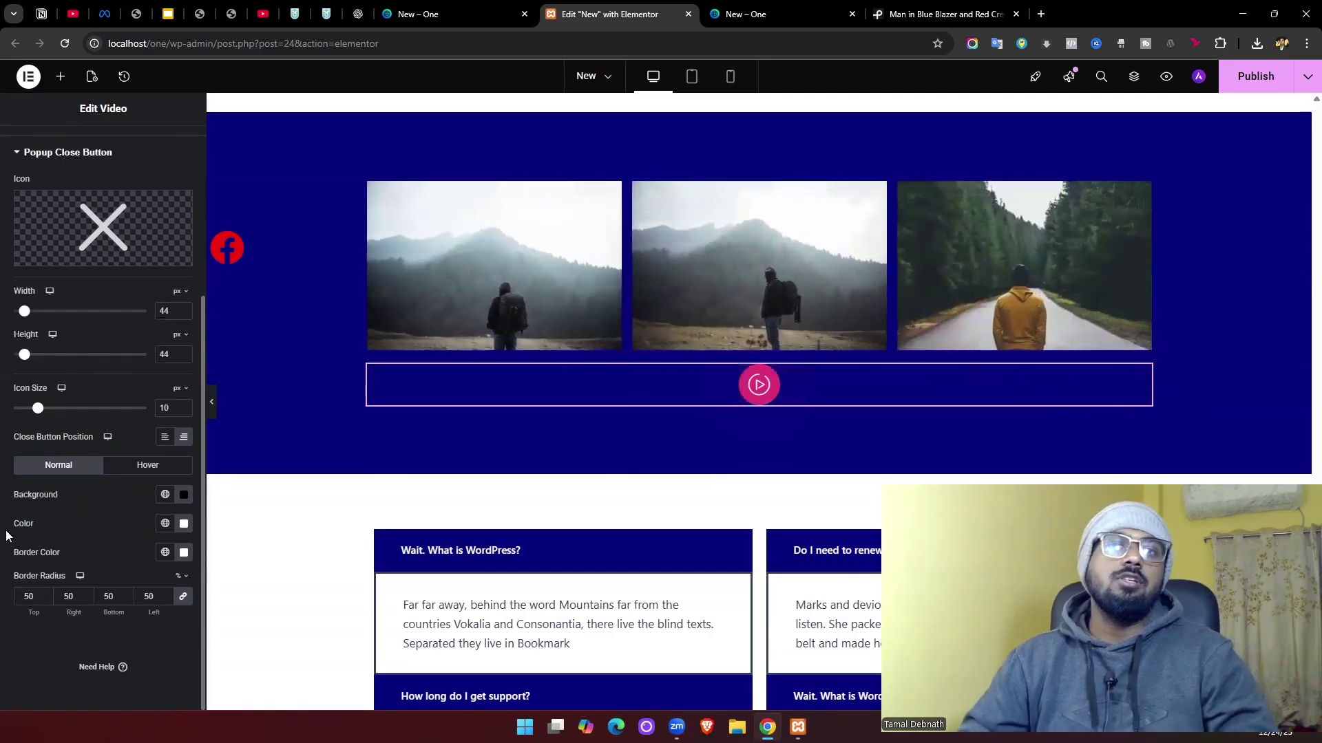
pyautogui.scroll(4, 41, 441)
pyautogui.click(51, 400)
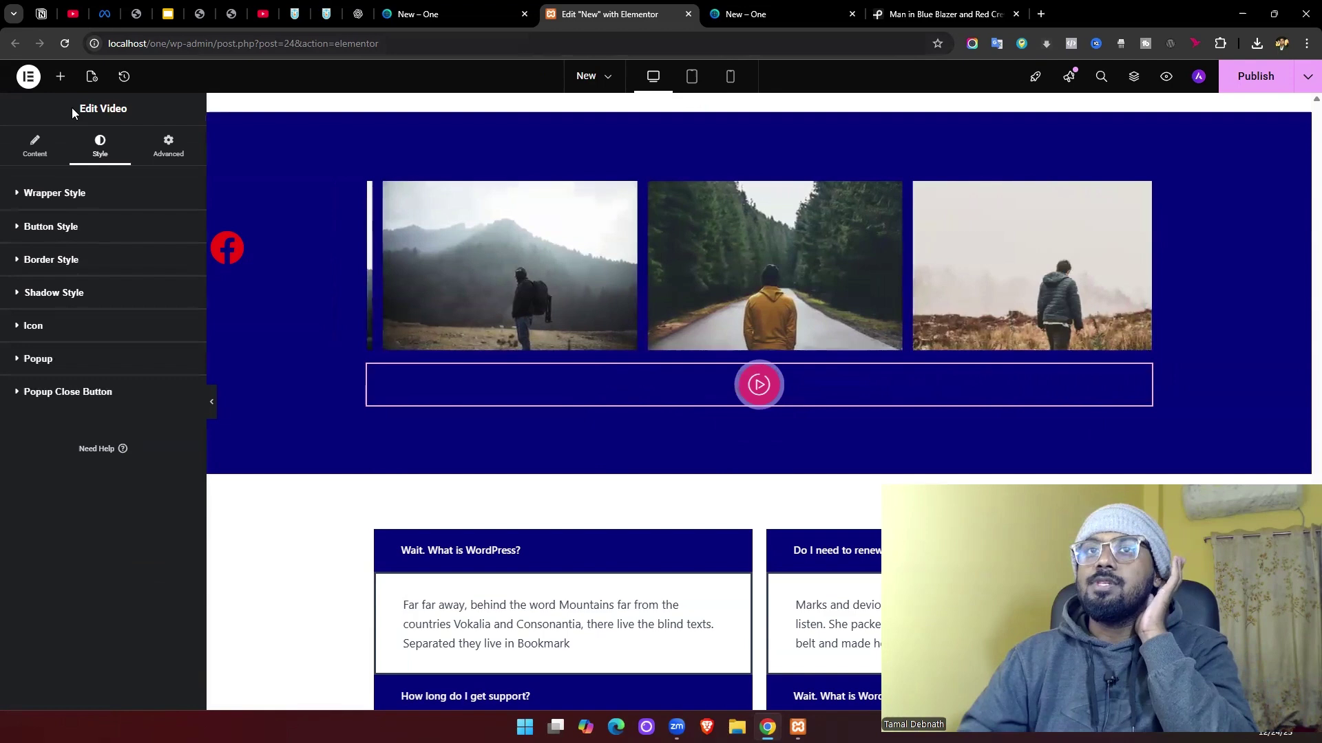
pyautogui.click(35, 144)
pyautogui.click(100, 144)
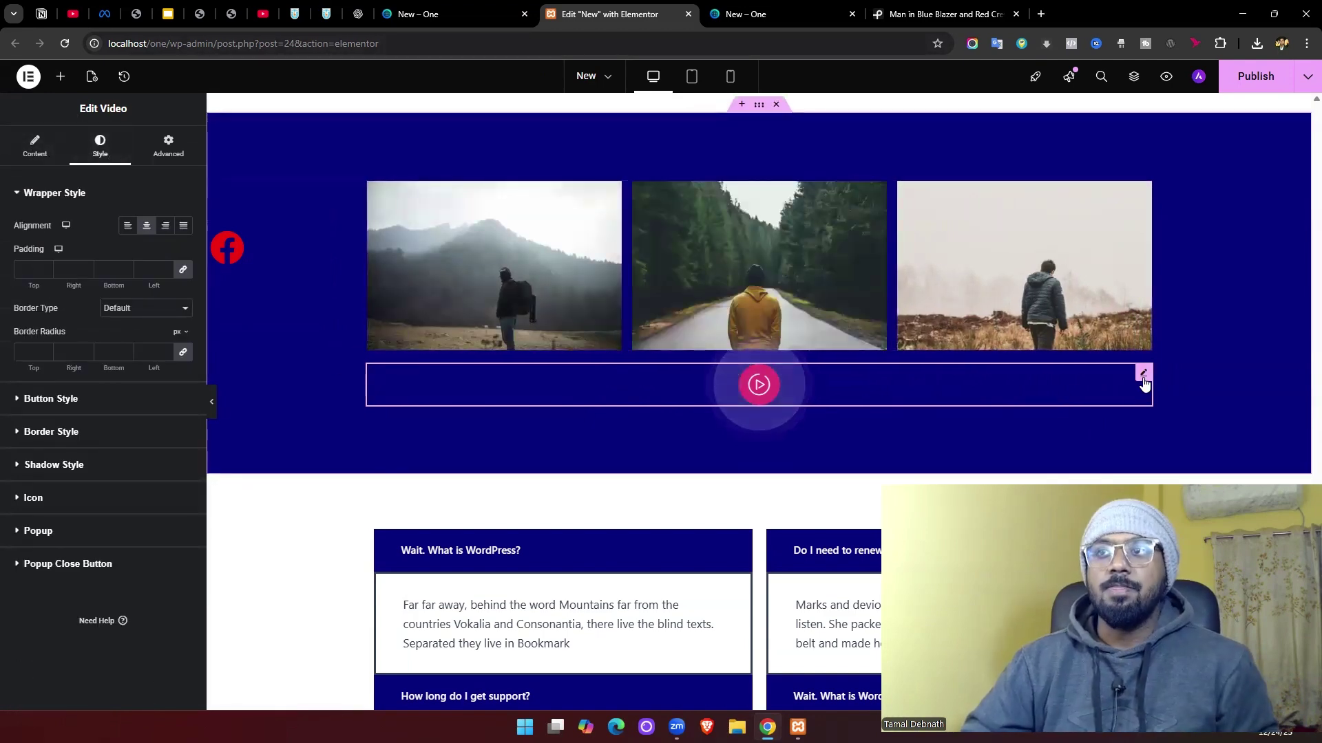
# - Review the whole page layout from the welcome banner down to the image carousel and video button section
pyautogui.scroll(-10, 1031, 406)
pyautogui.scroll(15, 1031, 406)
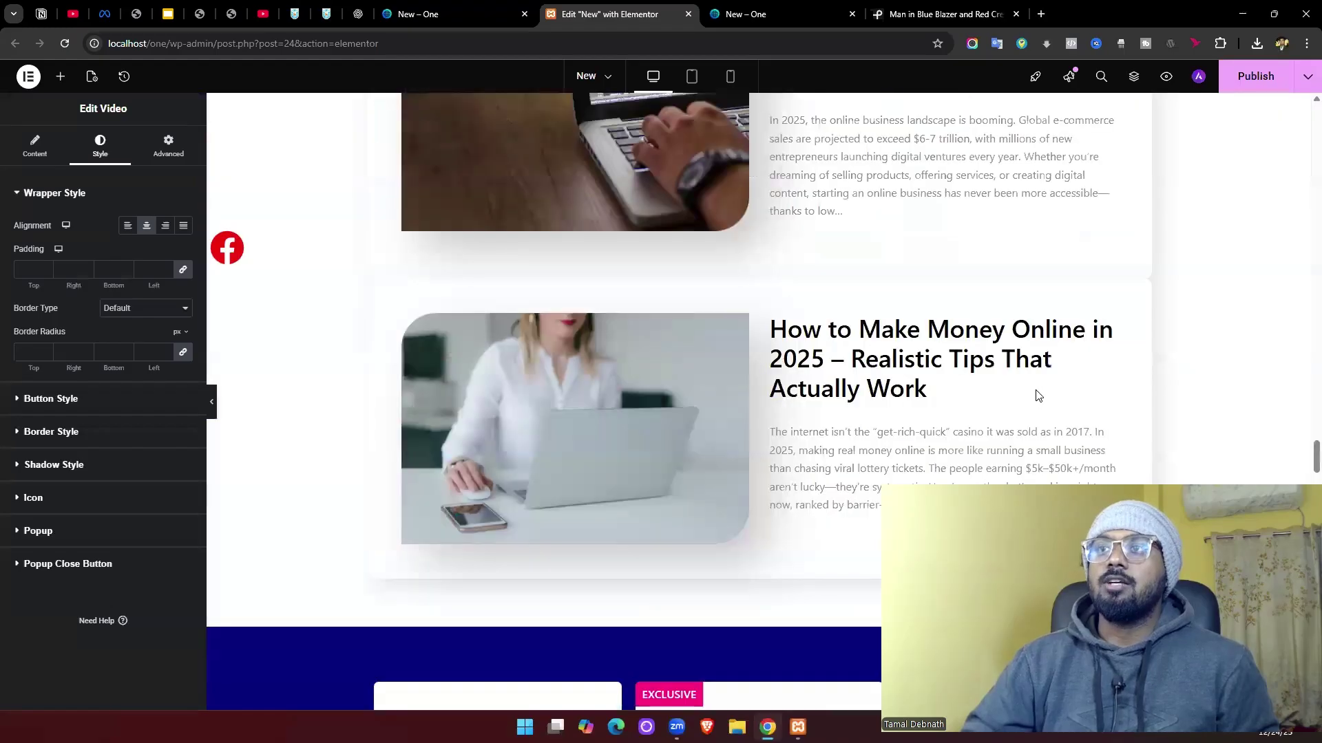
pyautogui.scroll(8, 1036, 388)
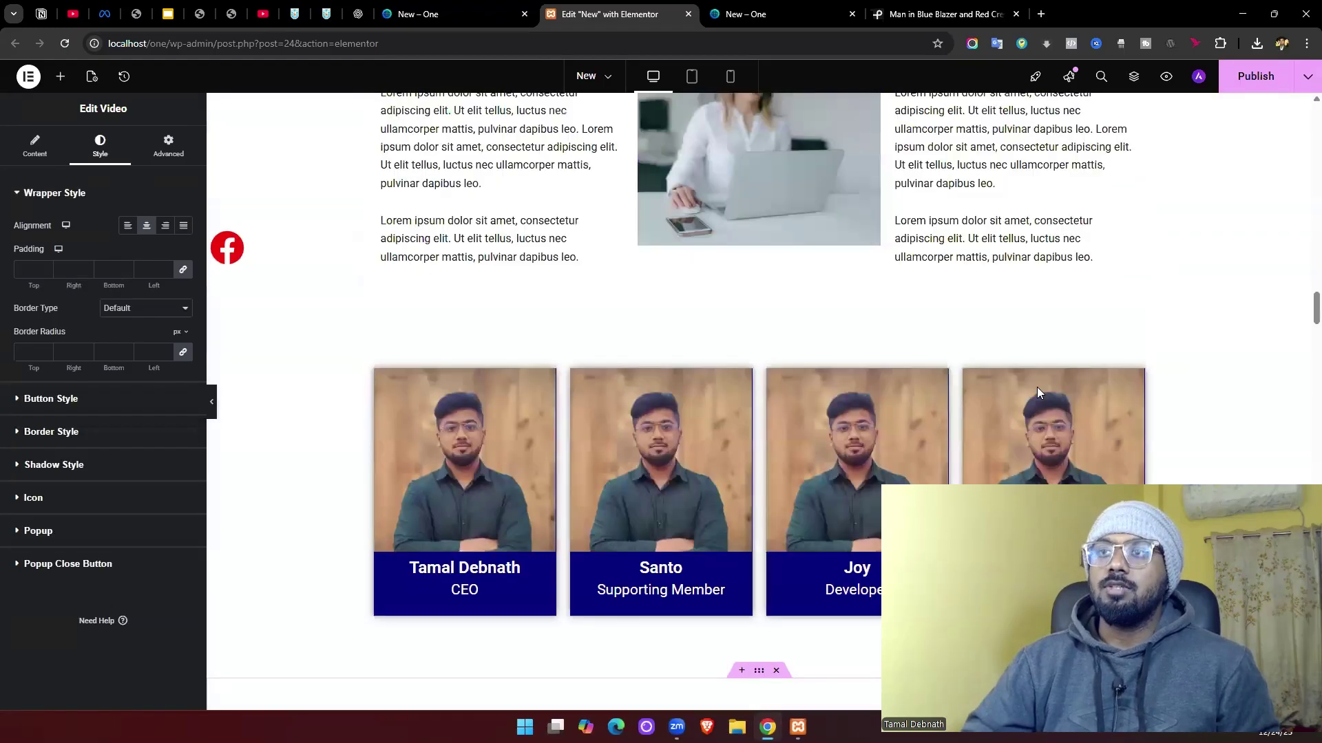
pyautogui.scroll(10, 1052, 381)
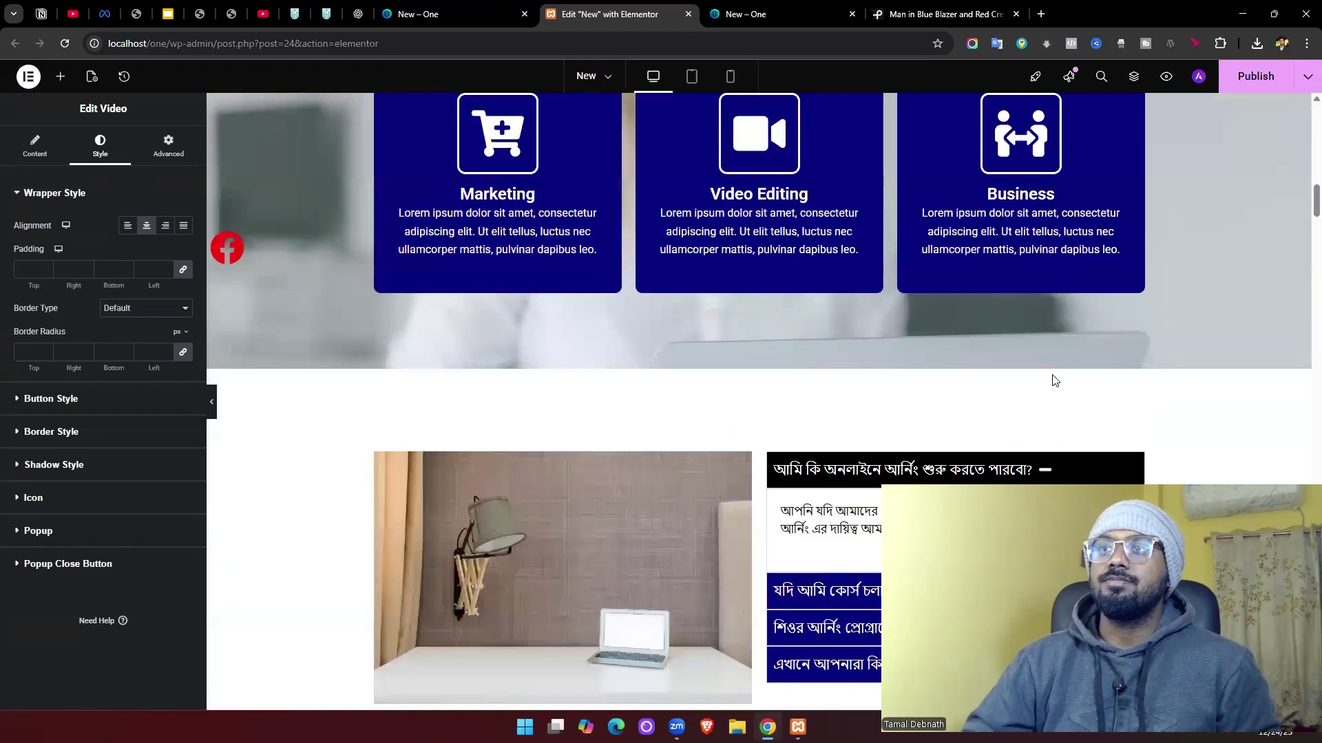
pyautogui.scroll(7, 1166, 284)
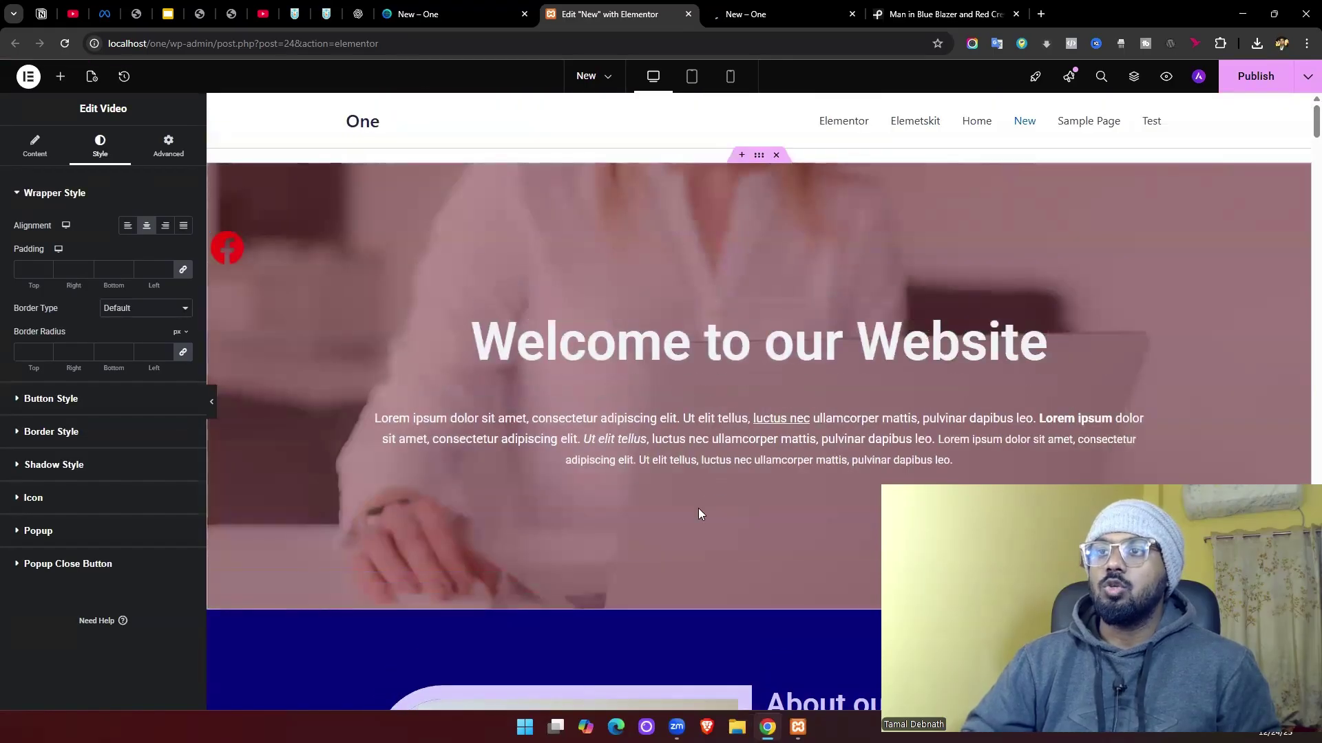
pyautogui.scroll(-20, 1303, 131)
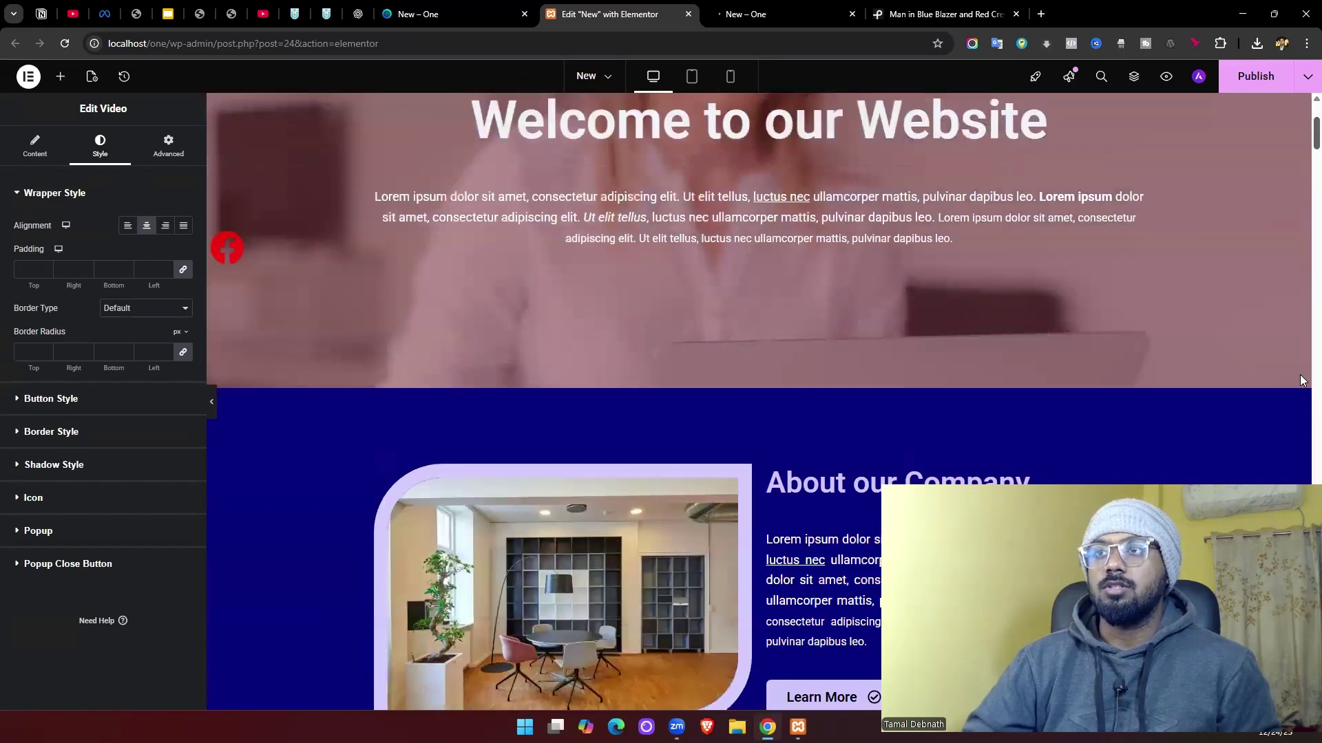
pyautogui.scroll(5, 1300, 484)
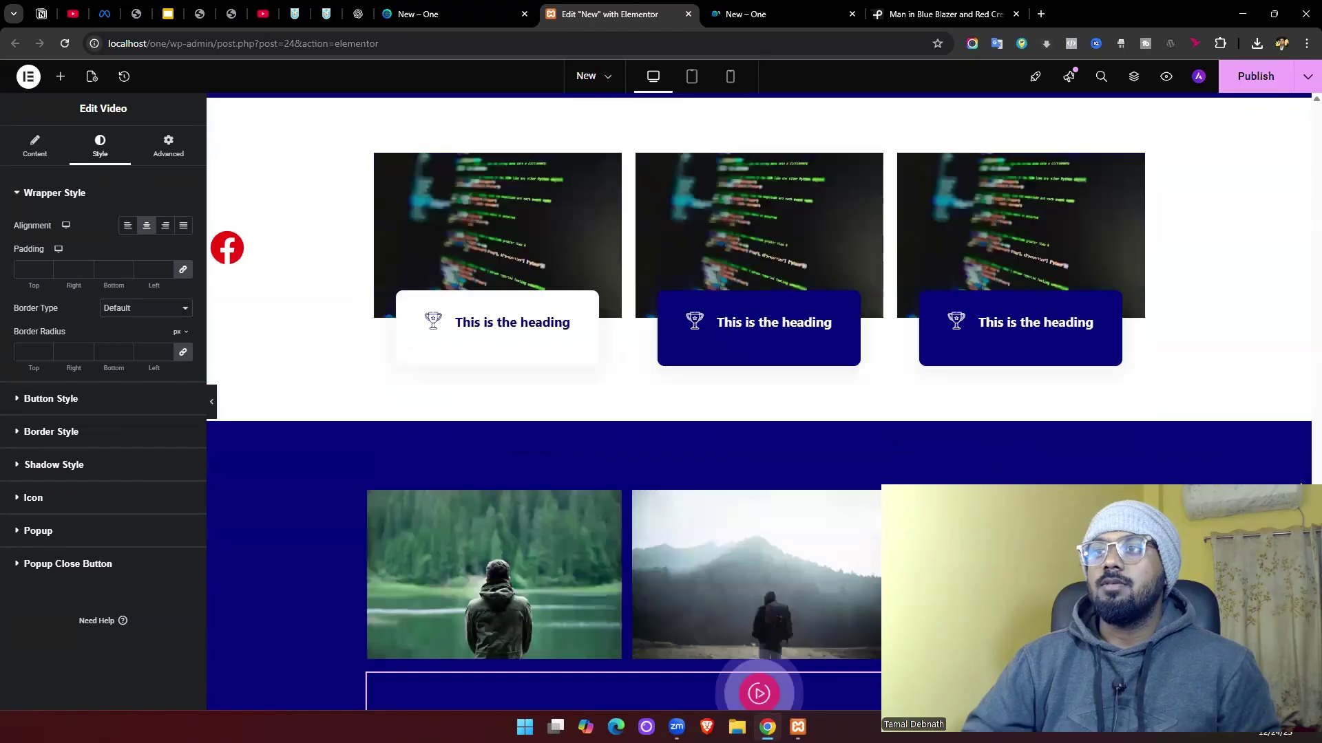
pyautogui.scroll(-3, 1301, 484)
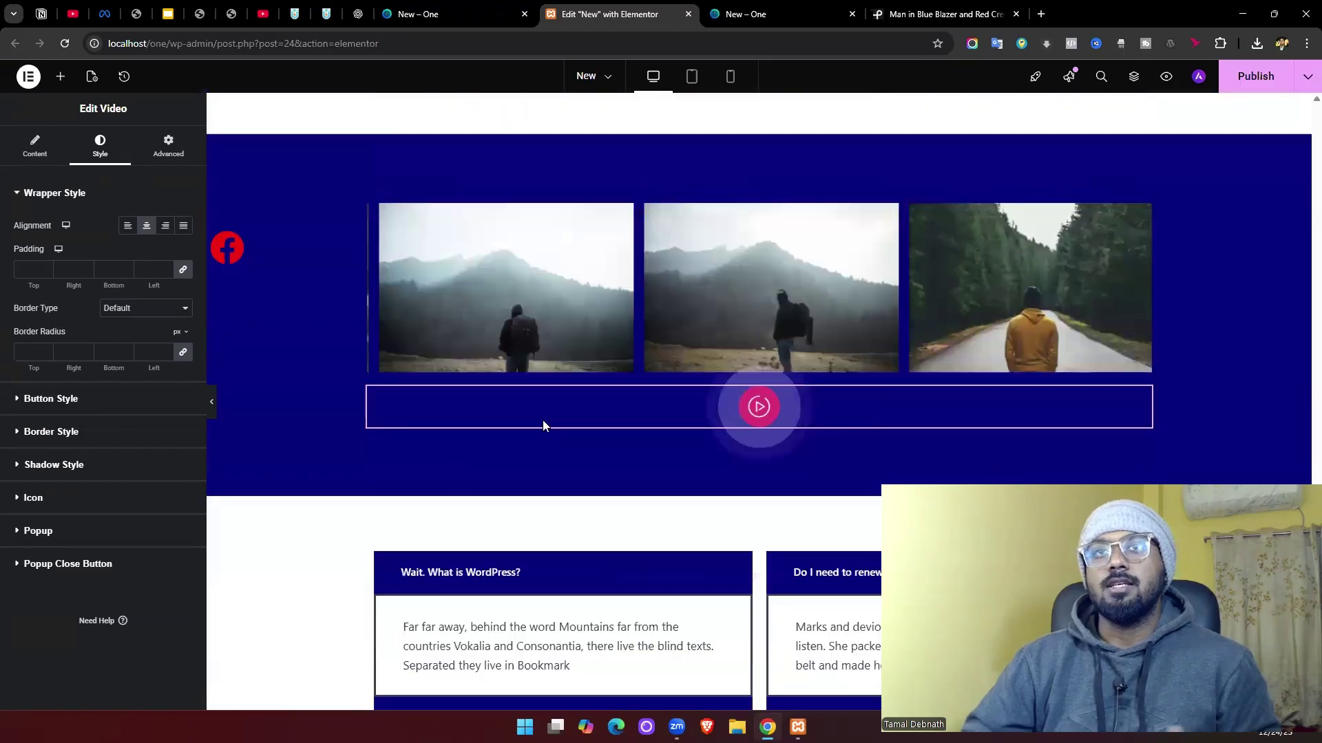
pyautogui.scroll(-1, 543, 421)
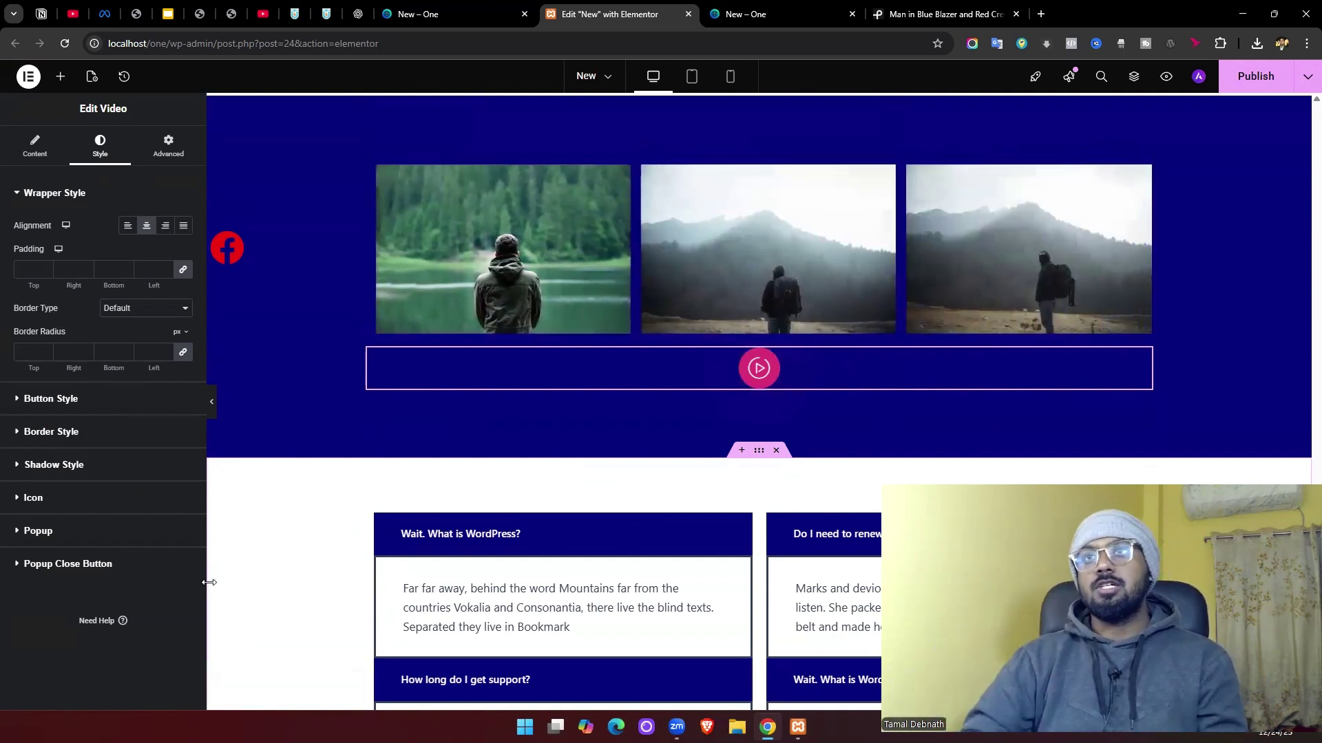
# - Publish the page and open the Widgets list of the ElementsKit settings in the site's WordPress dashboard
pyautogui.click(1267, 75)
pyautogui.click(473, 9)
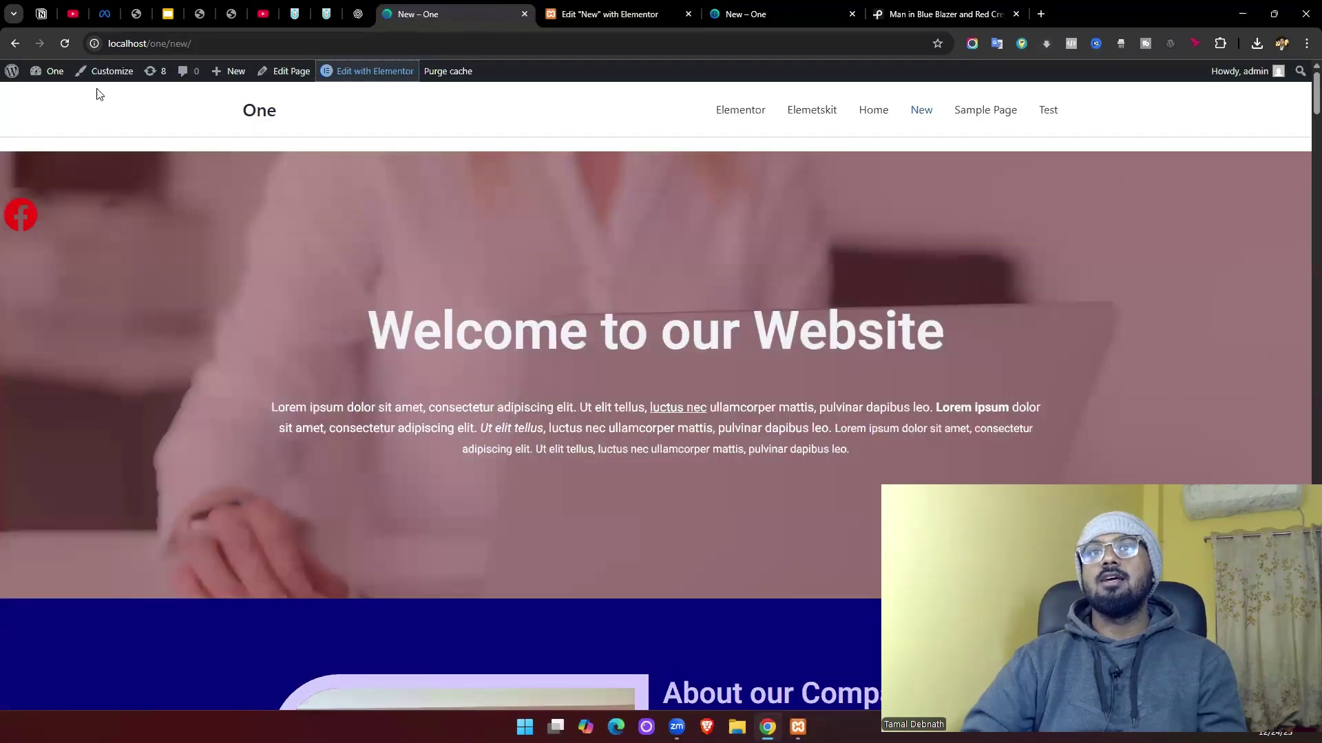
pyautogui.moveTo(51, 72)
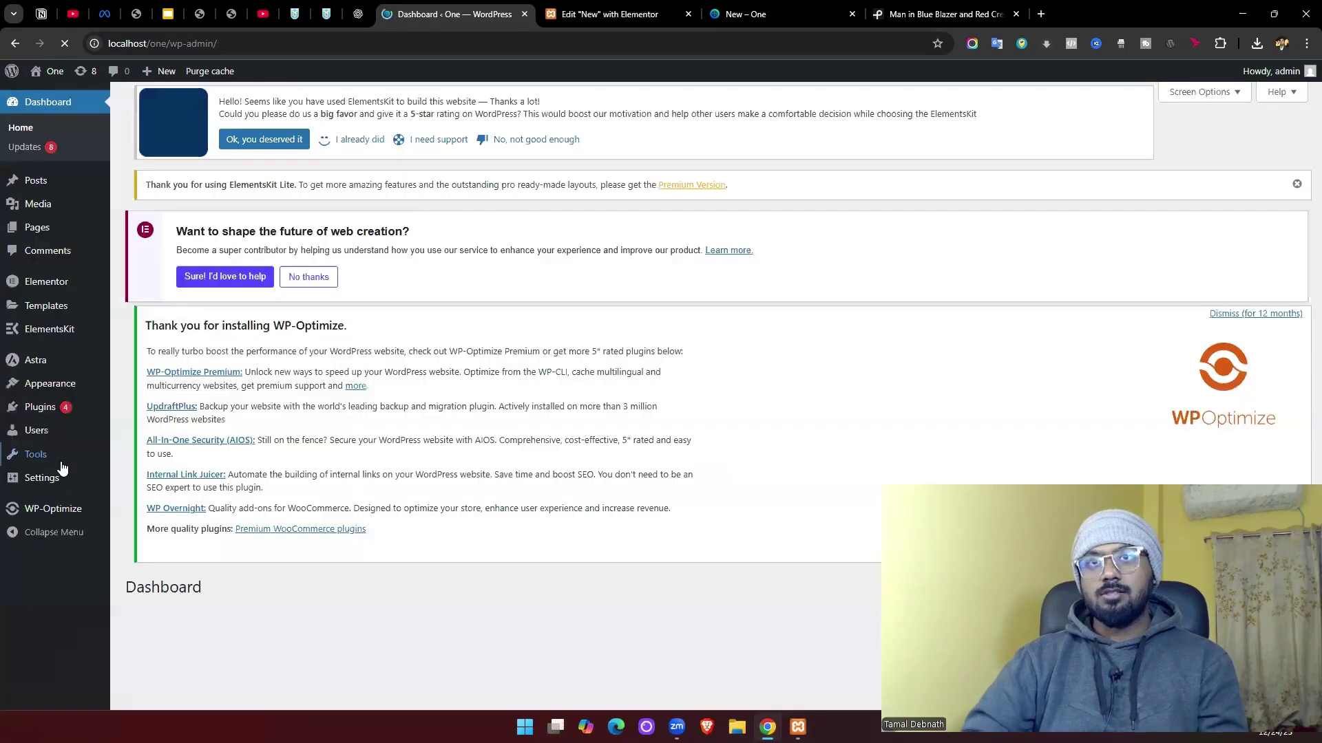
pyautogui.moveTo(56, 331)
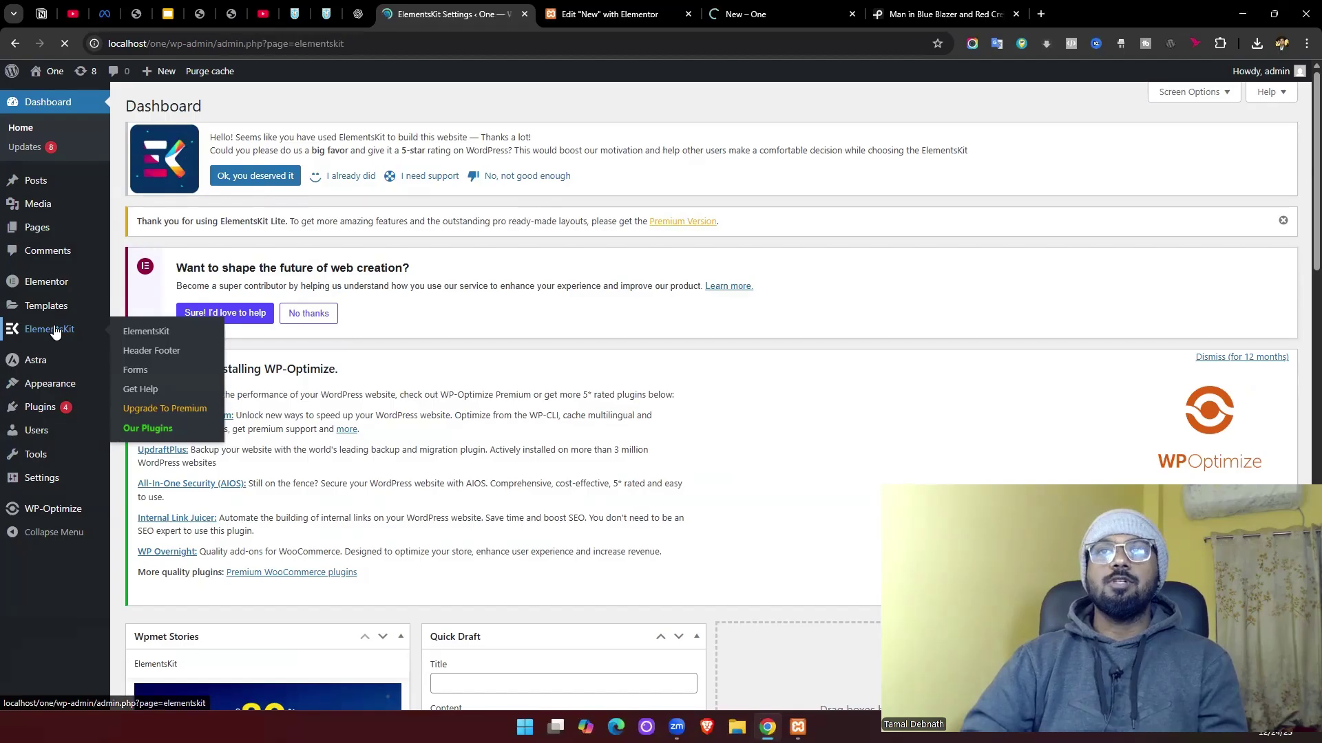
pyautogui.scroll(-6, 548, 407)
pyautogui.scroll(2, 549, 404)
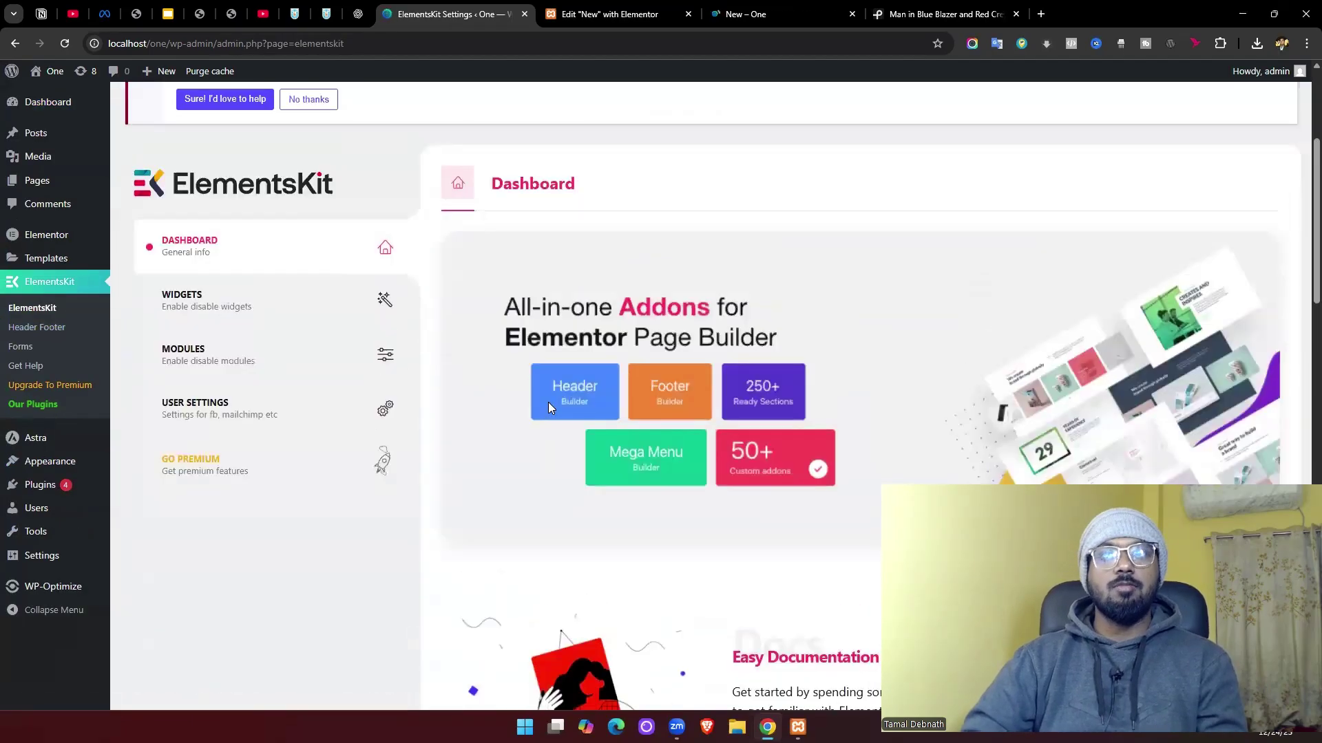
pyautogui.scroll(-1, 502, 419)
pyautogui.scroll(1, 413, 344)
pyautogui.click(263, 221)
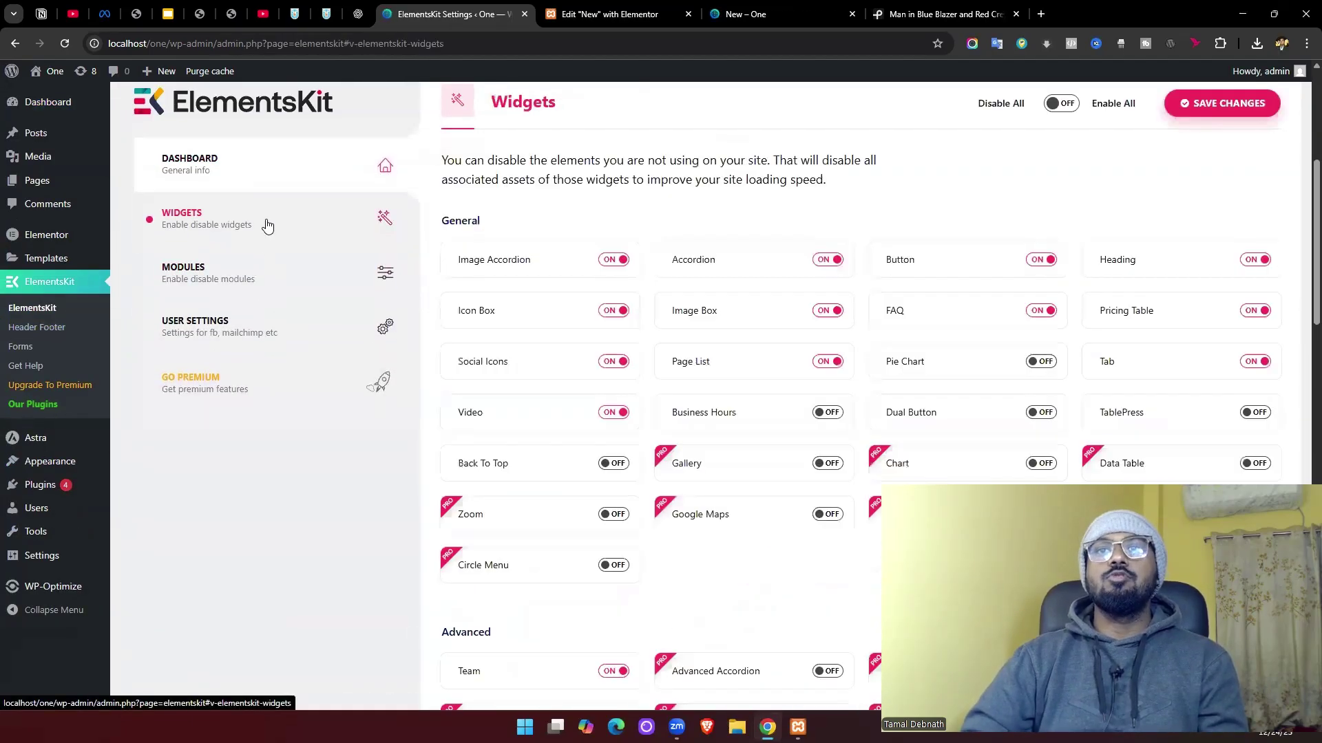
# - Open the demo of the TablePress widget and examine its flip and scroll table styles
pyautogui.scroll(-2, 688, 358)
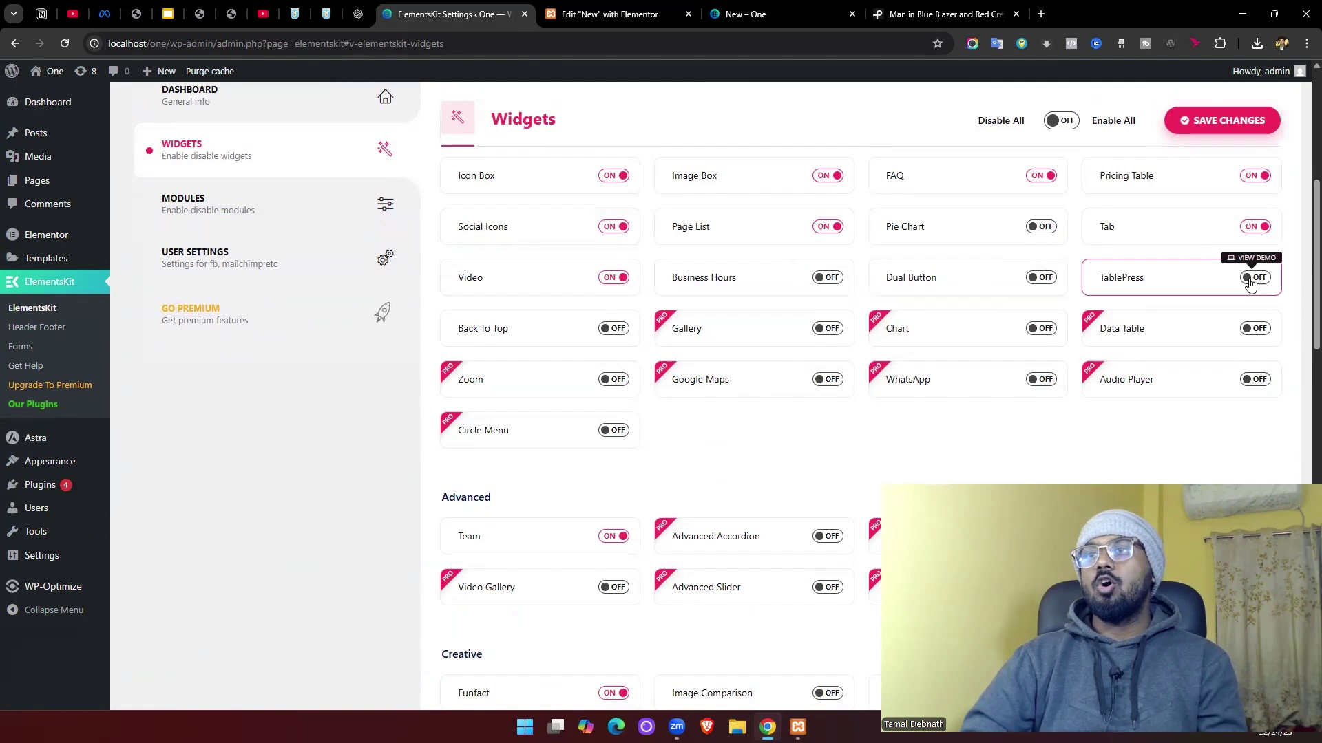
pyautogui.click(1254, 259)
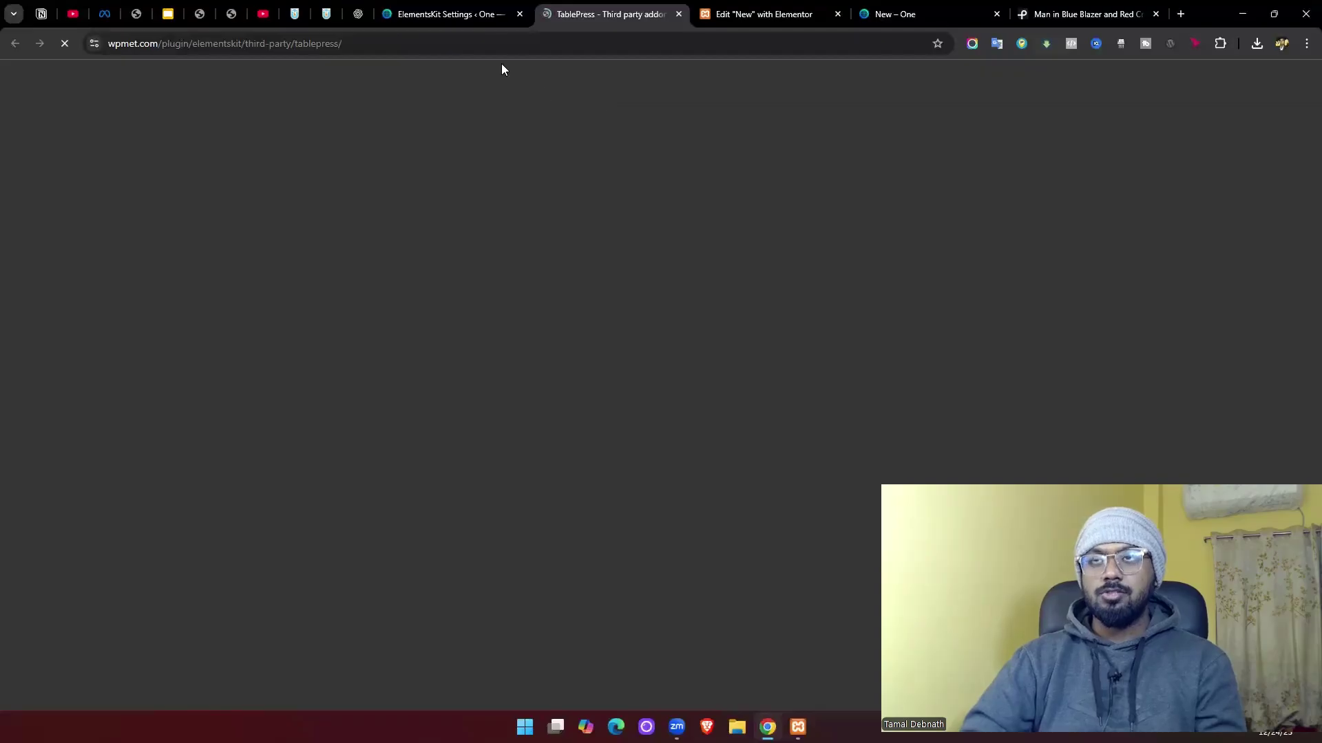
pyautogui.scroll(-5, 572, 279)
pyautogui.scroll(-3, 604, 406)
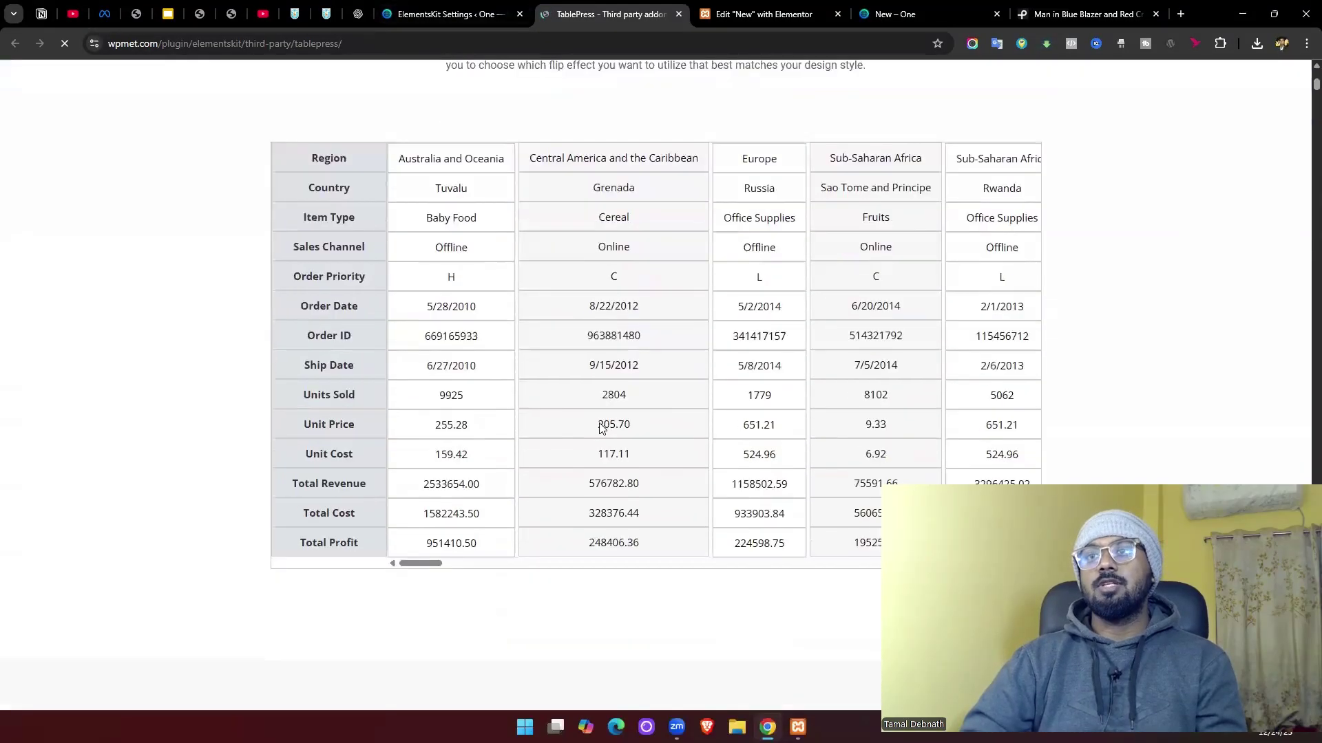
pyautogui.scroll(2, 522, 417)
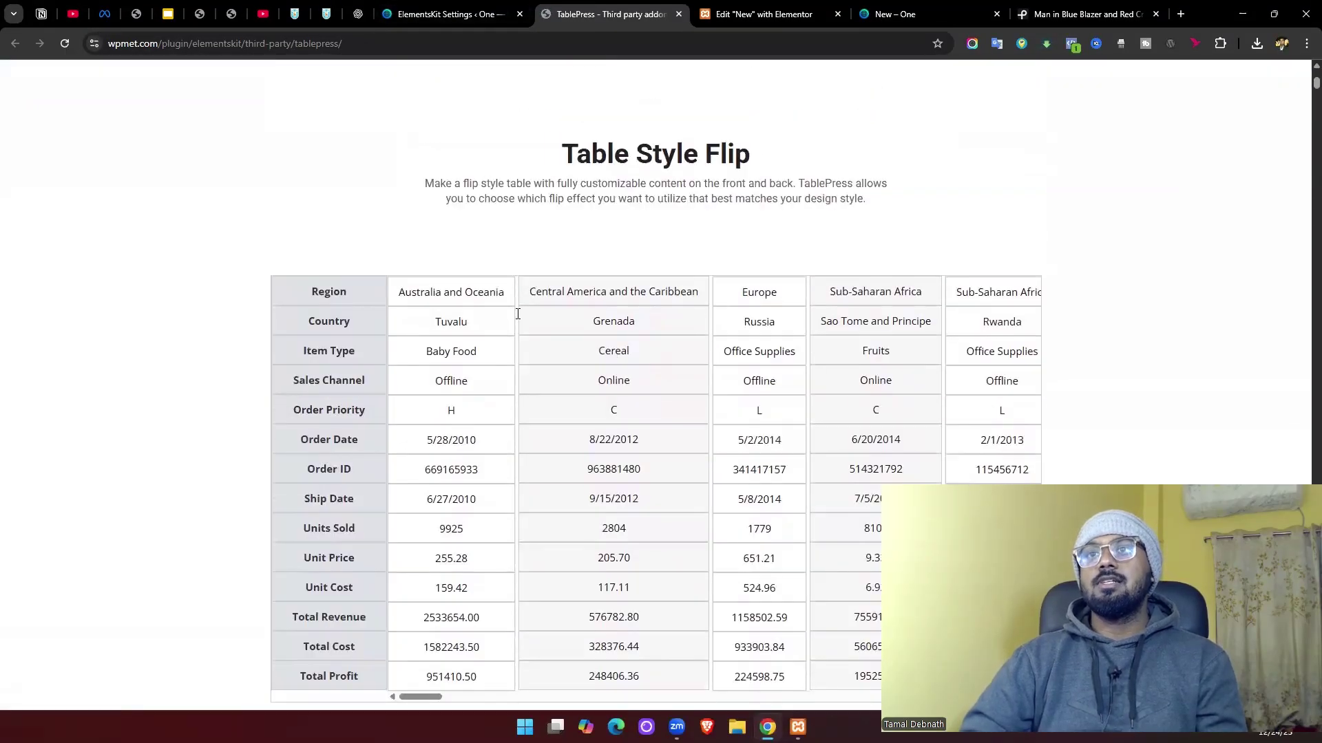
pyautogui.scroll(-2, 523, 320)
pyautogui.scroll(-10, 465, 516)
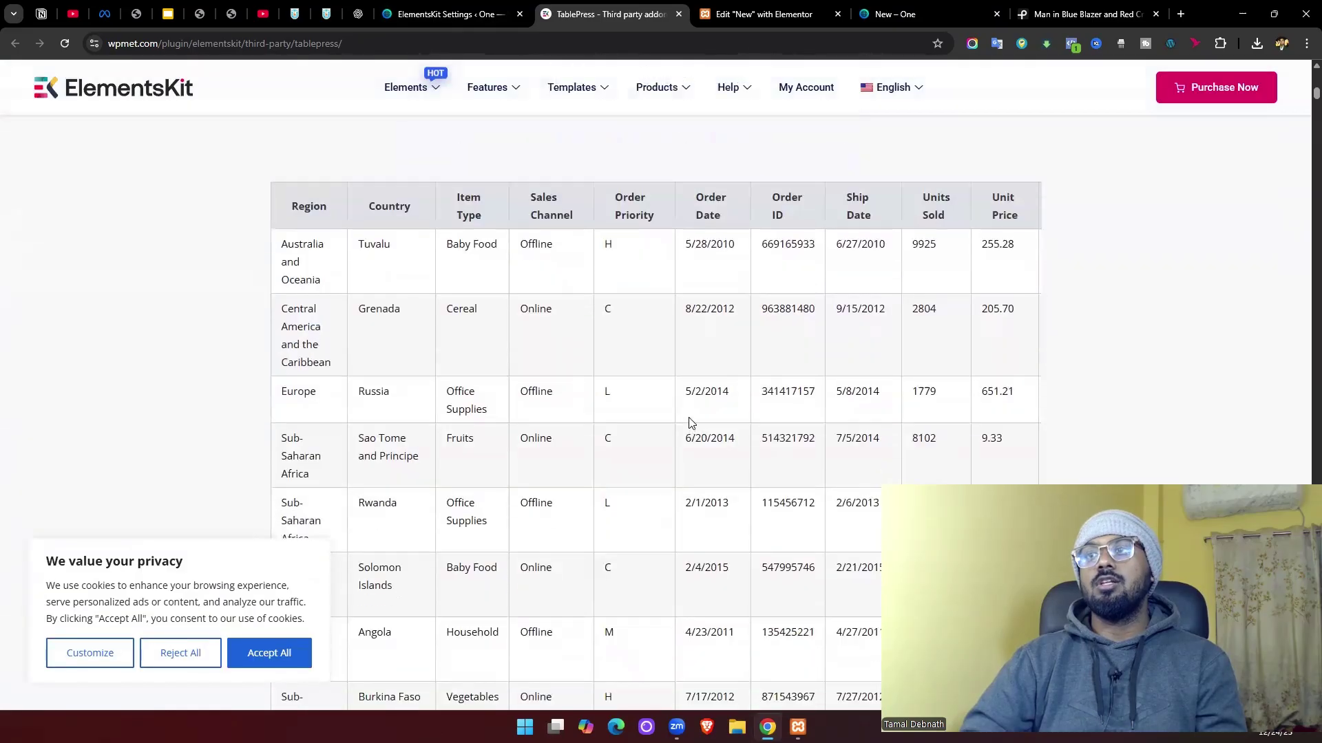
pyautogui.scroll(-8, 688, 424)
pyautogui.scroll(16, 692, 432)
pyautogui.scroll(1, 681, 436)
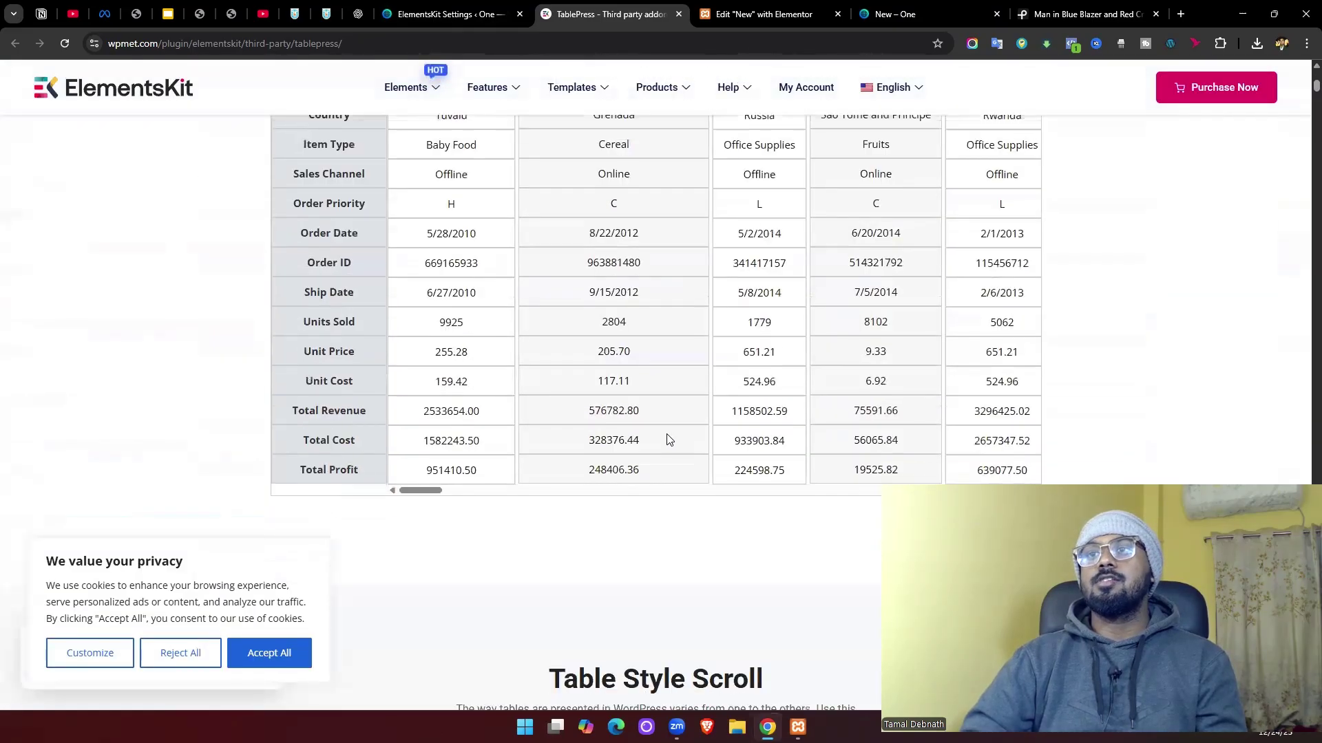
pyautogui.moveTo(423, 494); pyautogui.dragTo(332, 494)
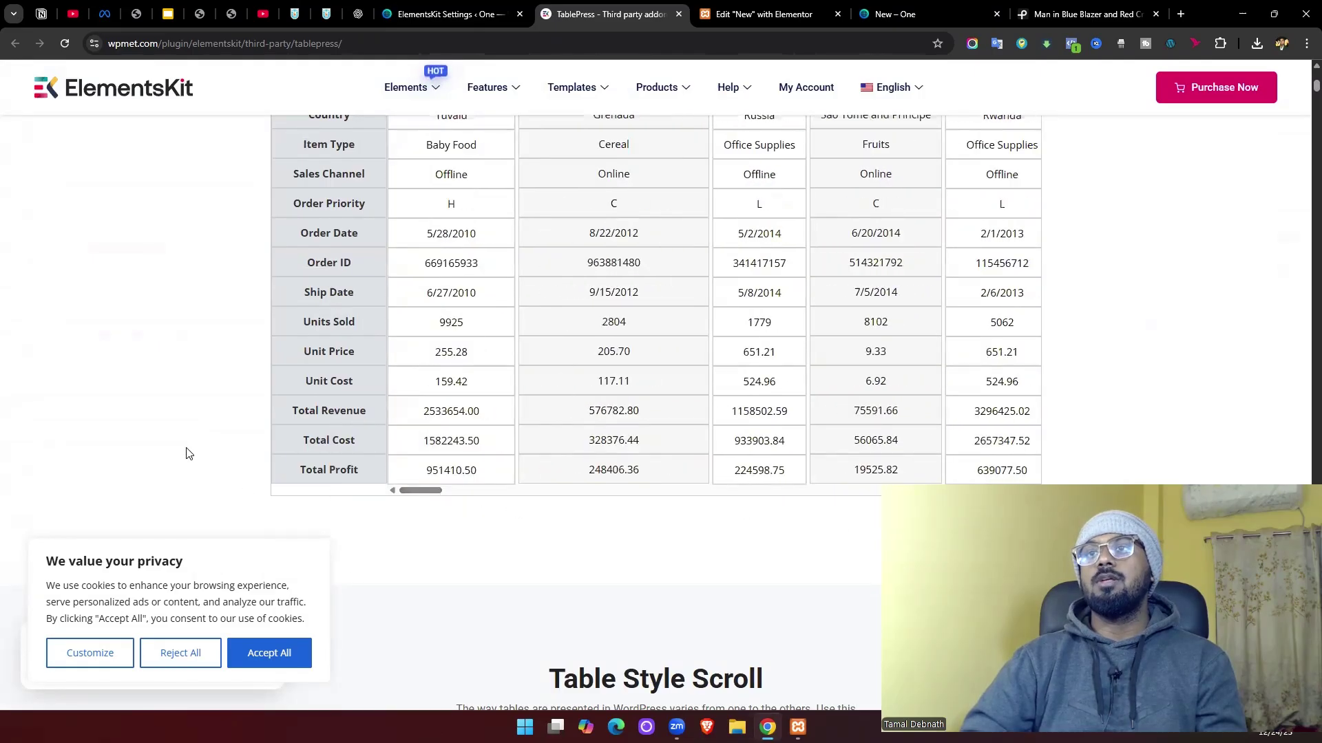
pyautogui.scroll(3, 190, 454)
# - Return to the ElementsKit widget list, open the Image Comparison demo and try its before/after slider
pyautogui.click(455, 10)
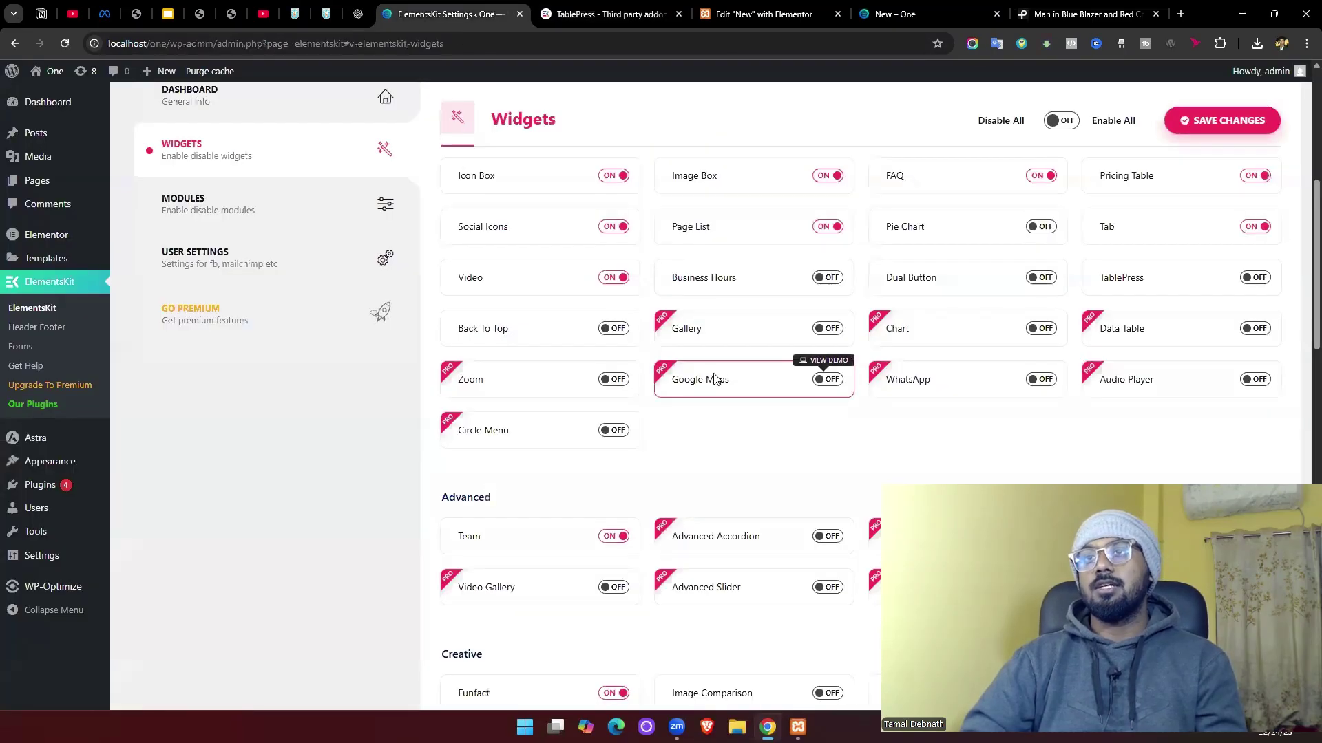
pyautogui.scroll(-6, 609, 340)
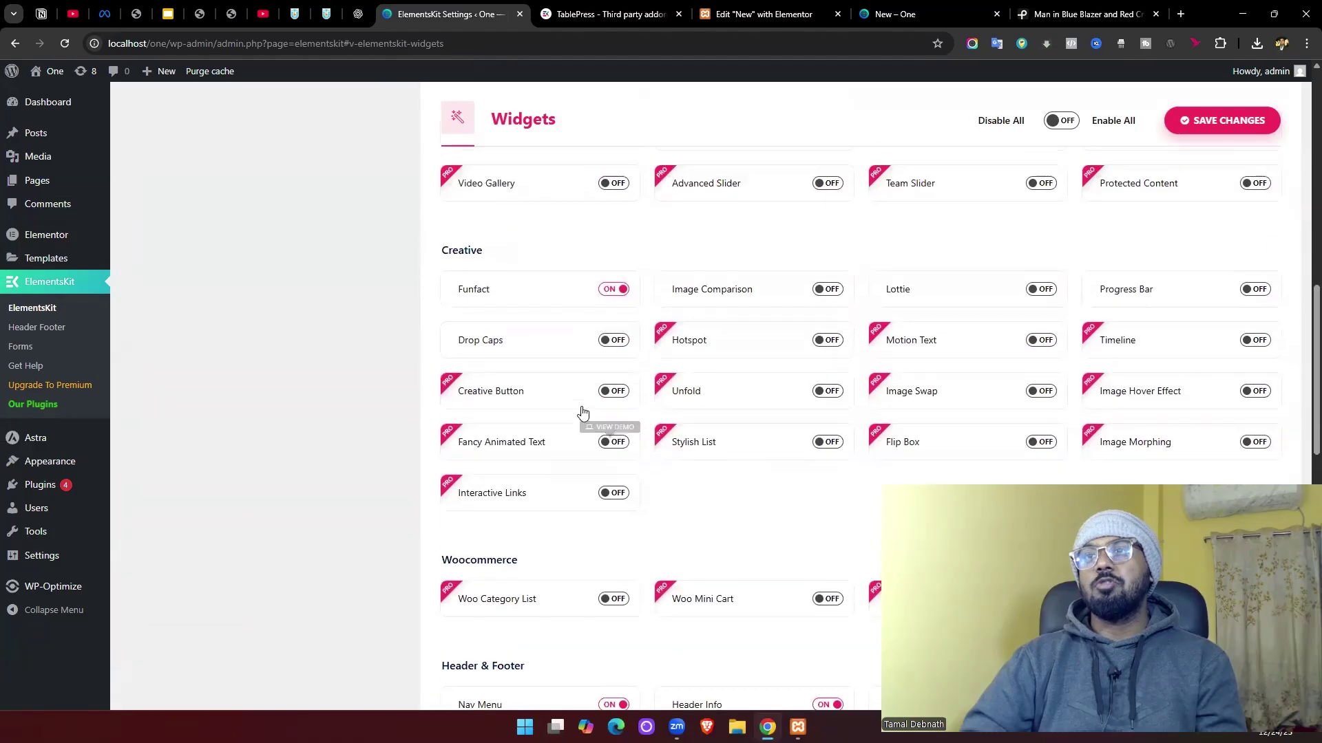
pyautogui.scroll(2, 619, 386)
pyautogui.scroll(-2, 762, 365)
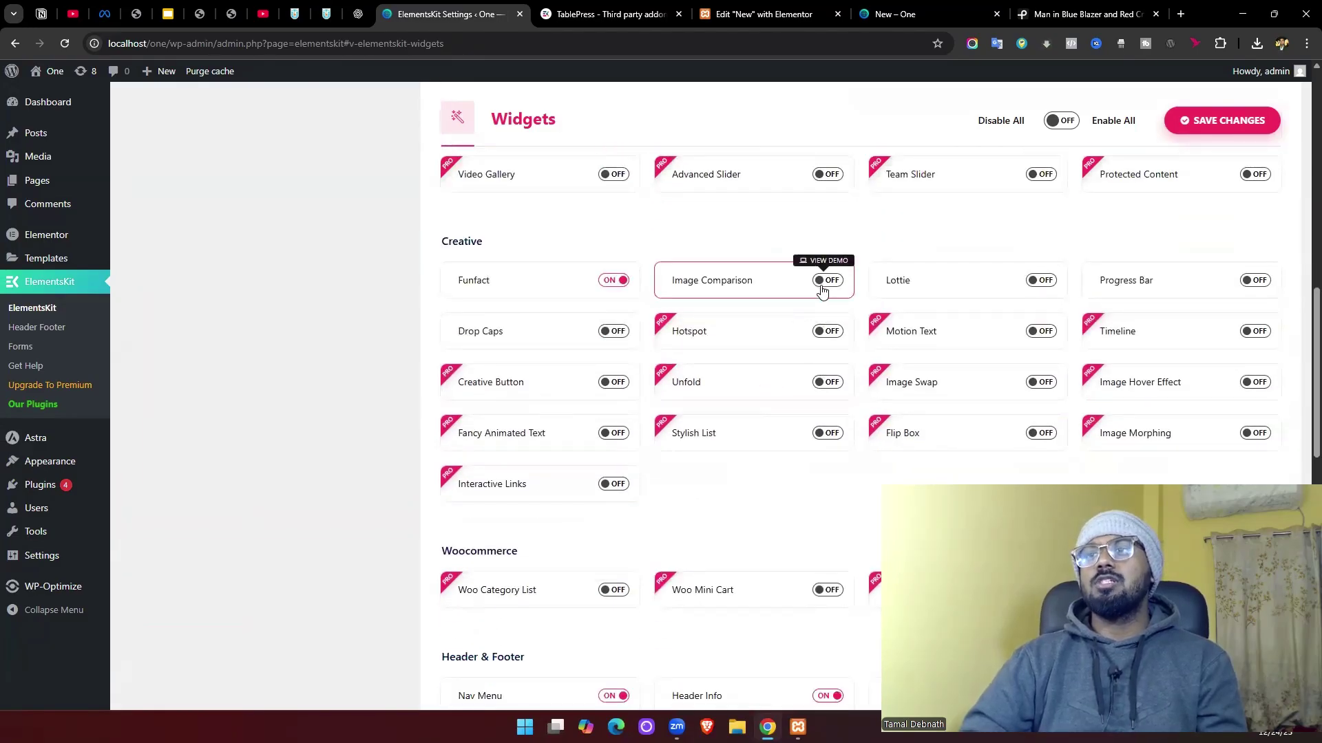
pyautogui.click(830, 262)
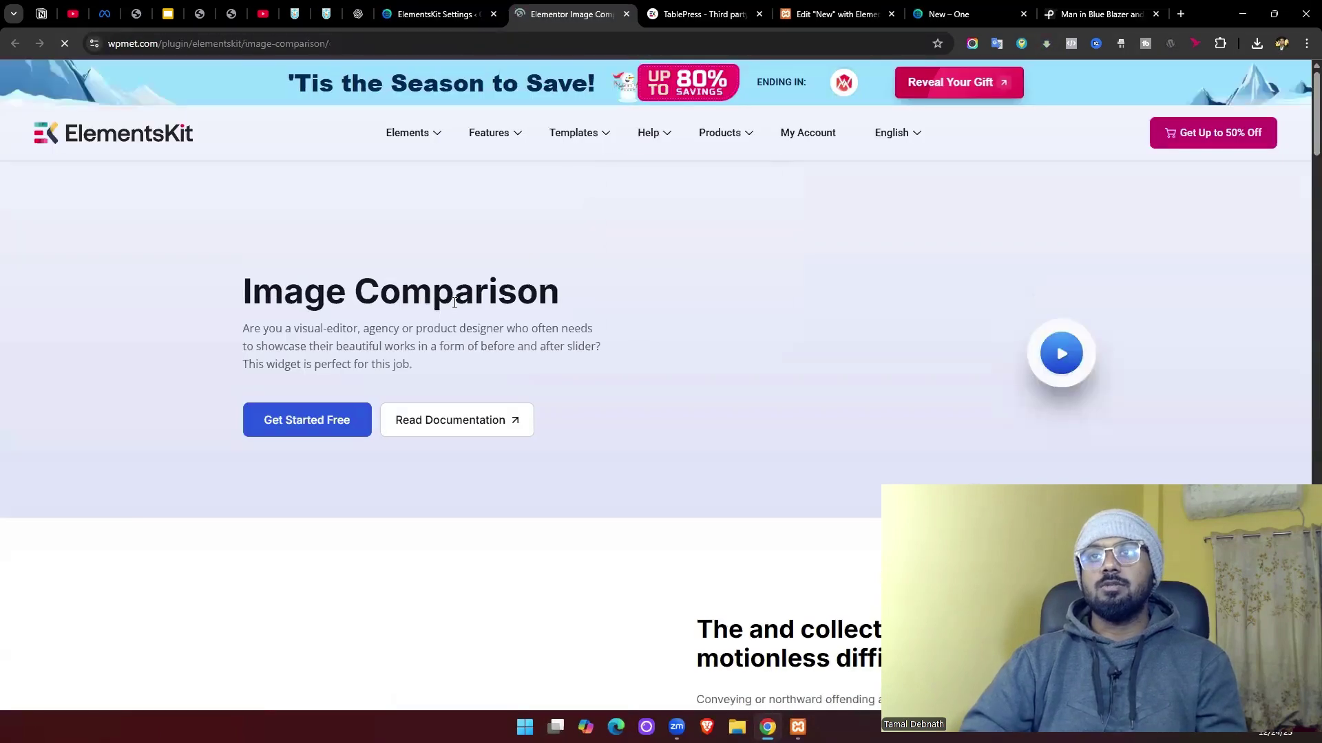
pyautogui.scroll(-5, 499, 344)
pyautogui.scroll(4, 548, 333)
pyautogui.scroll(-6, 571, 352)
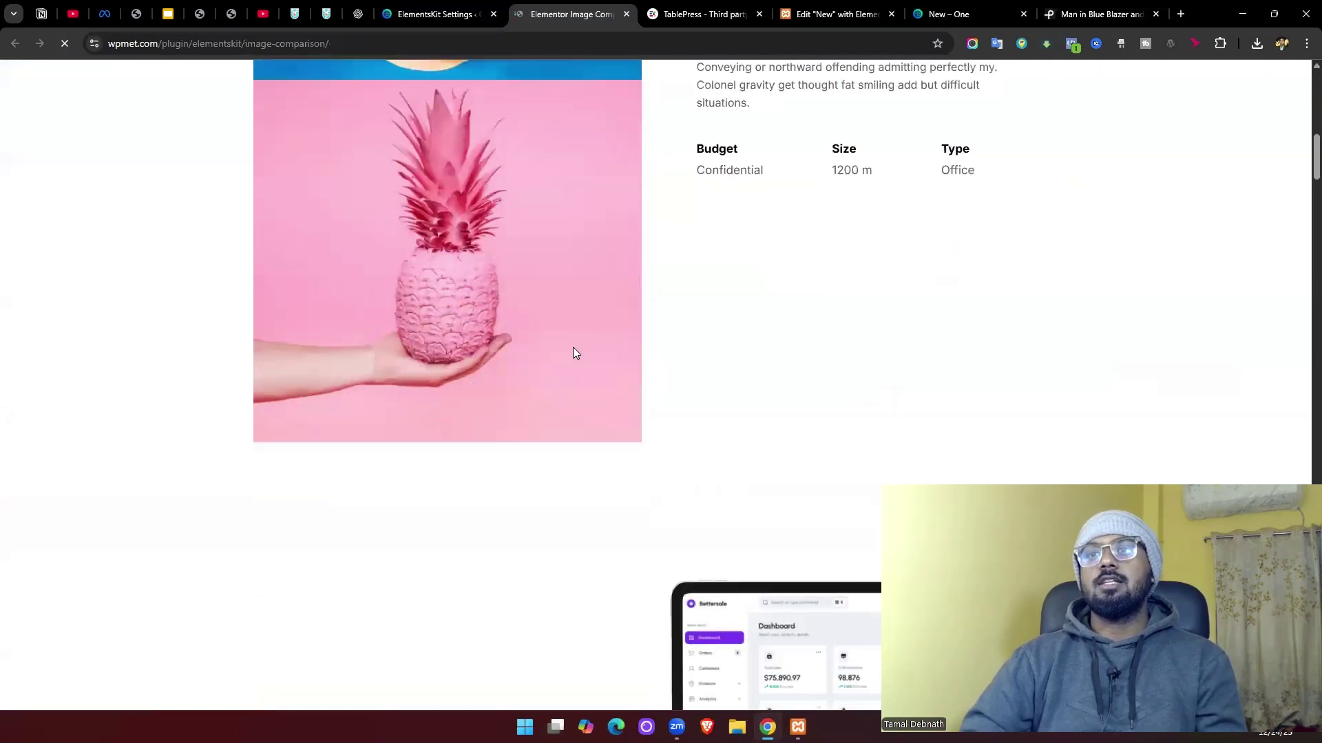
pyautogui.scroll(4, 517, 295)
pyautogui.scroll(2, 598, 379)
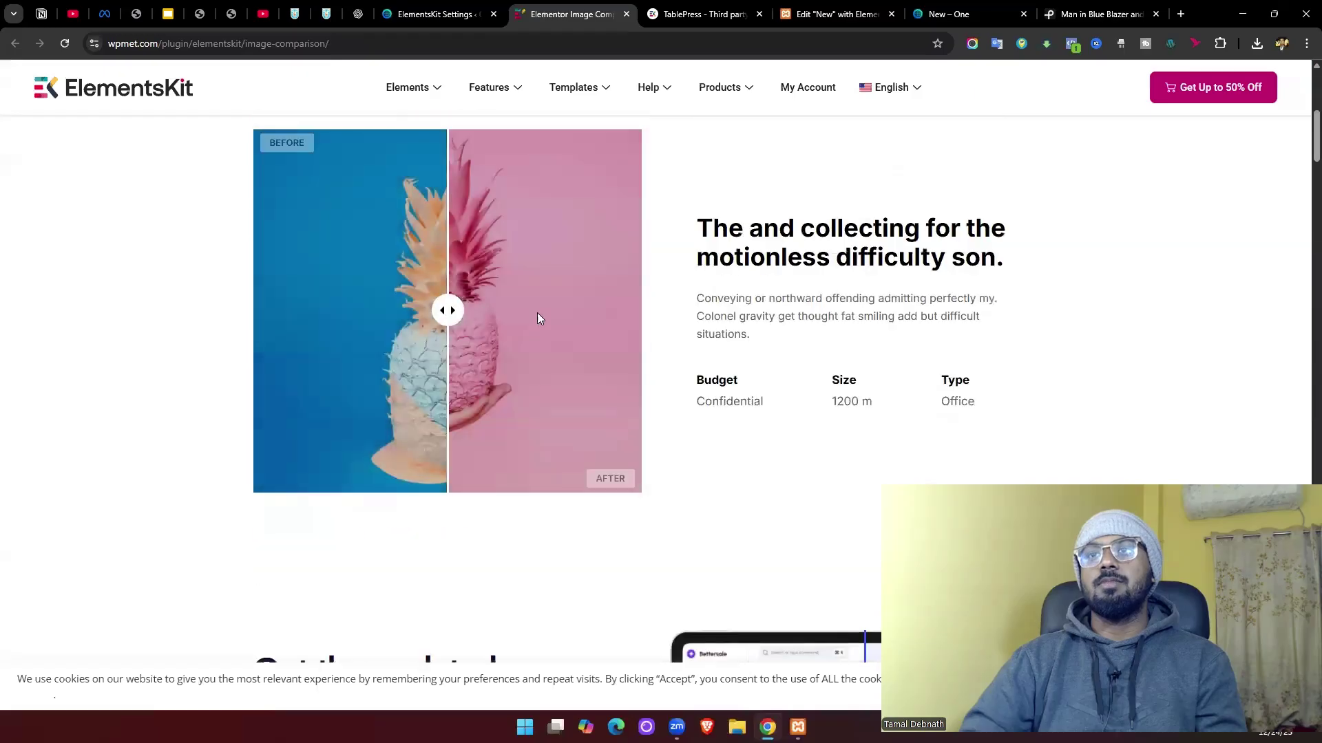
pyautogui.moveTo(442, 322)
pyautogui.mouseDown()
pyautogui.moveTo(563, 320)
pyautogui.moveTo(427, 322)
pyautogui.moveTo(452, 326)
pyautogui.mouseUp()
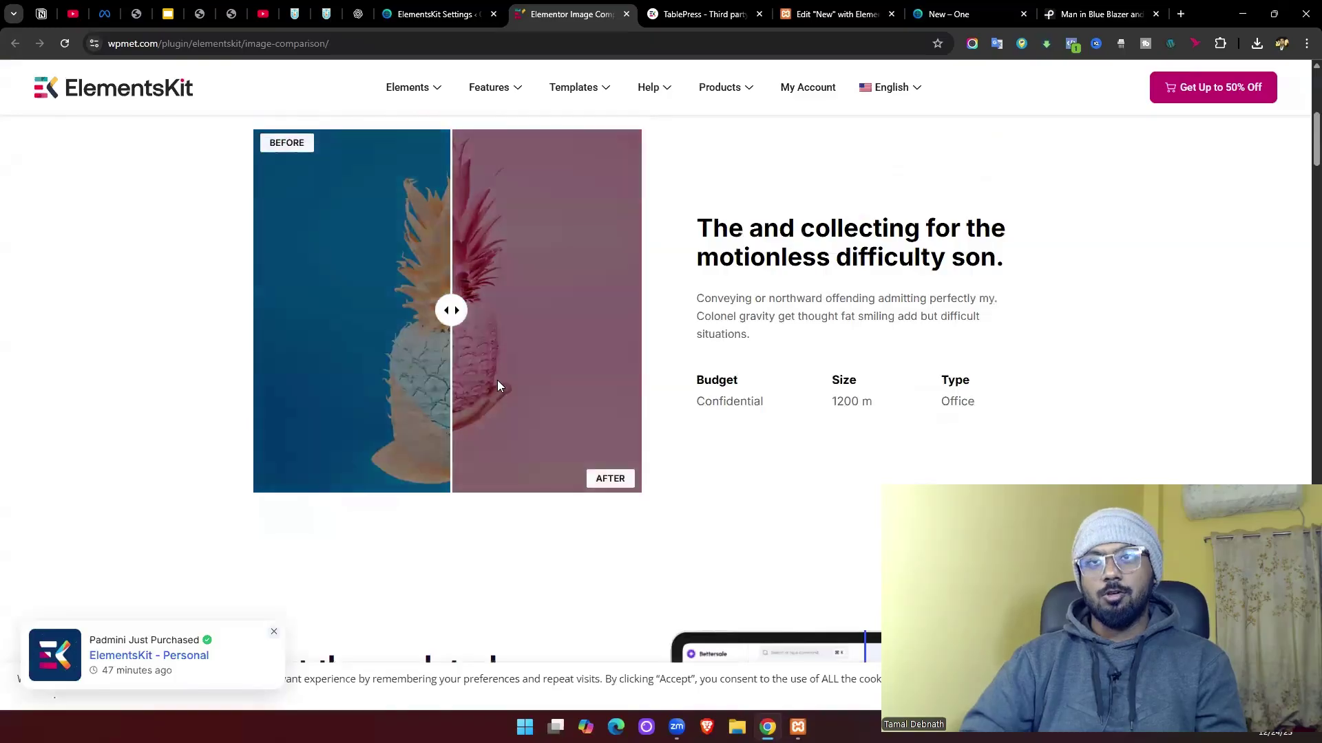
# - Enable the Image Comparison widget in the ElementsKit settings and view the Lottie widget's demo animations
pyautogui.click(414, 15)
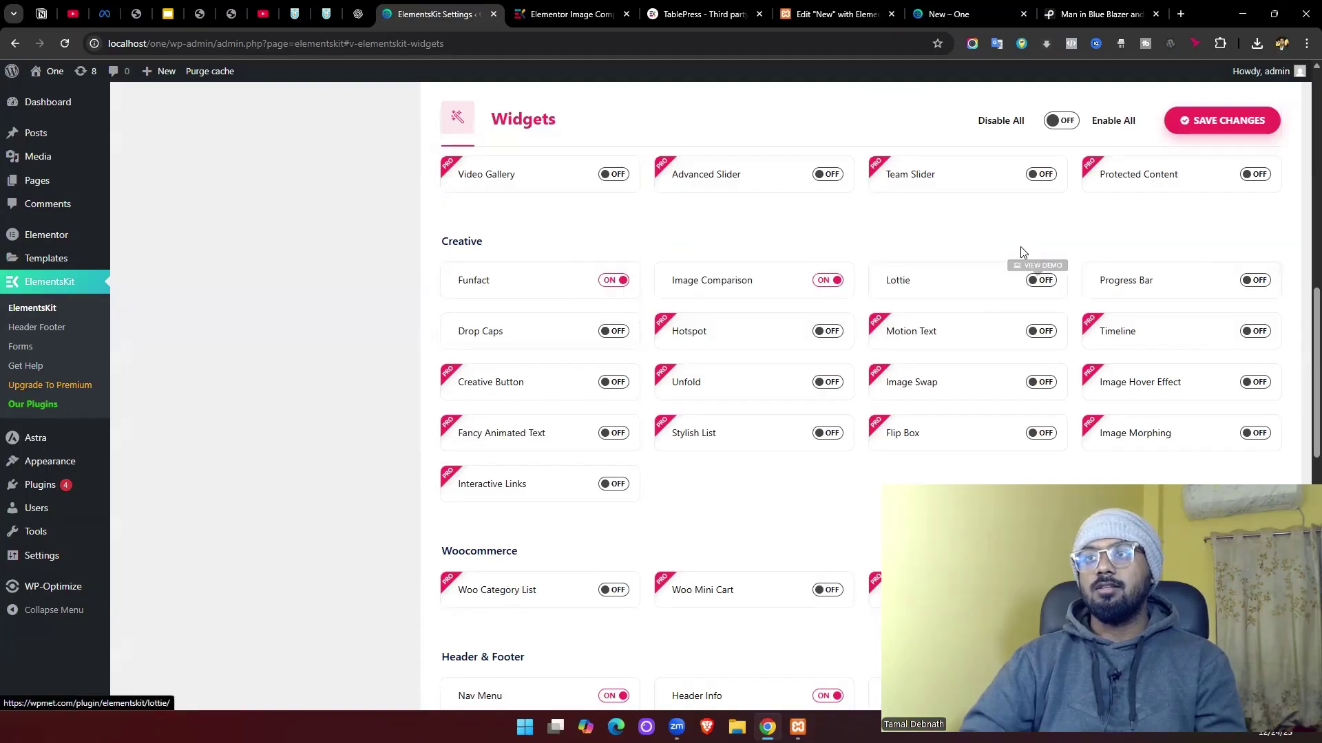
pyautogui.scroll(-2, 1022, 252)
pyautogui.scroll(1, 991, 248)
pyautogui.click(1046, 194)
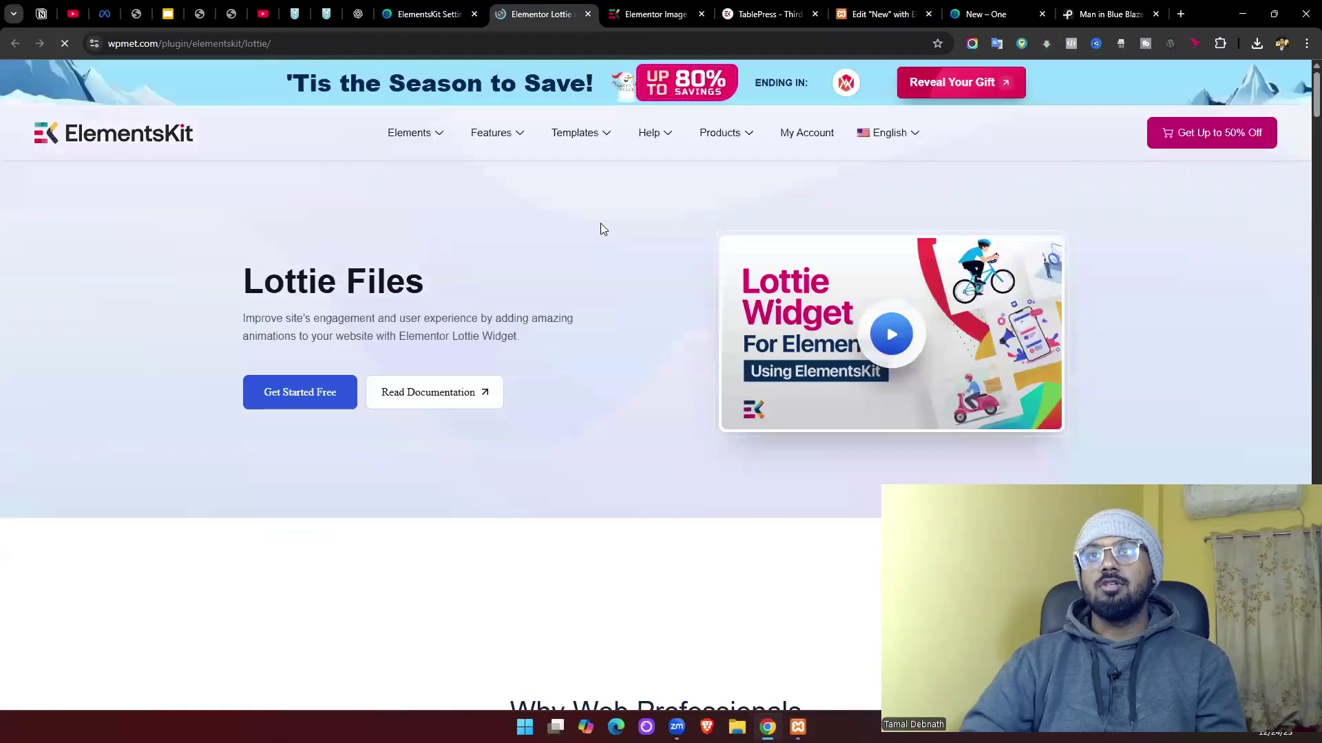
pyautogui.scroll(-5, 601, 311)
pyautogui.scroll(2, 606, 311)
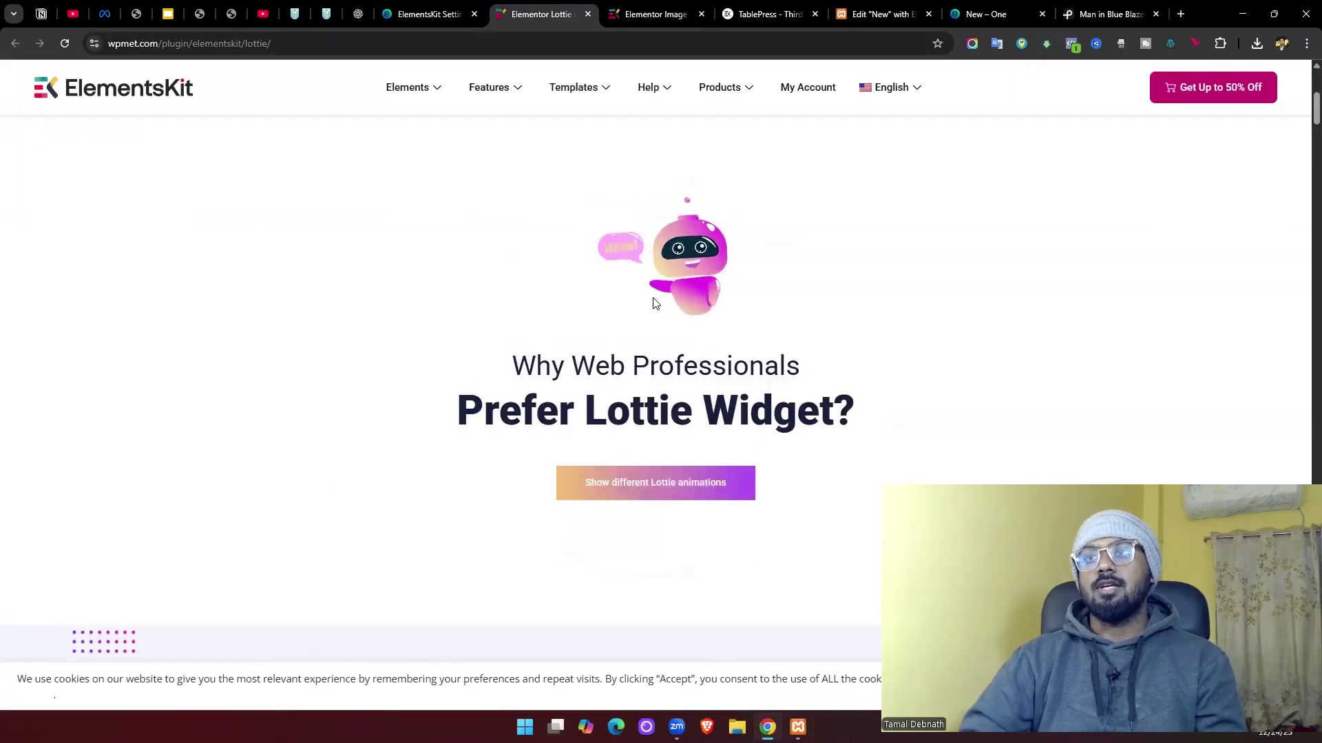
pyautogui.scroll(-2, 732, 351)
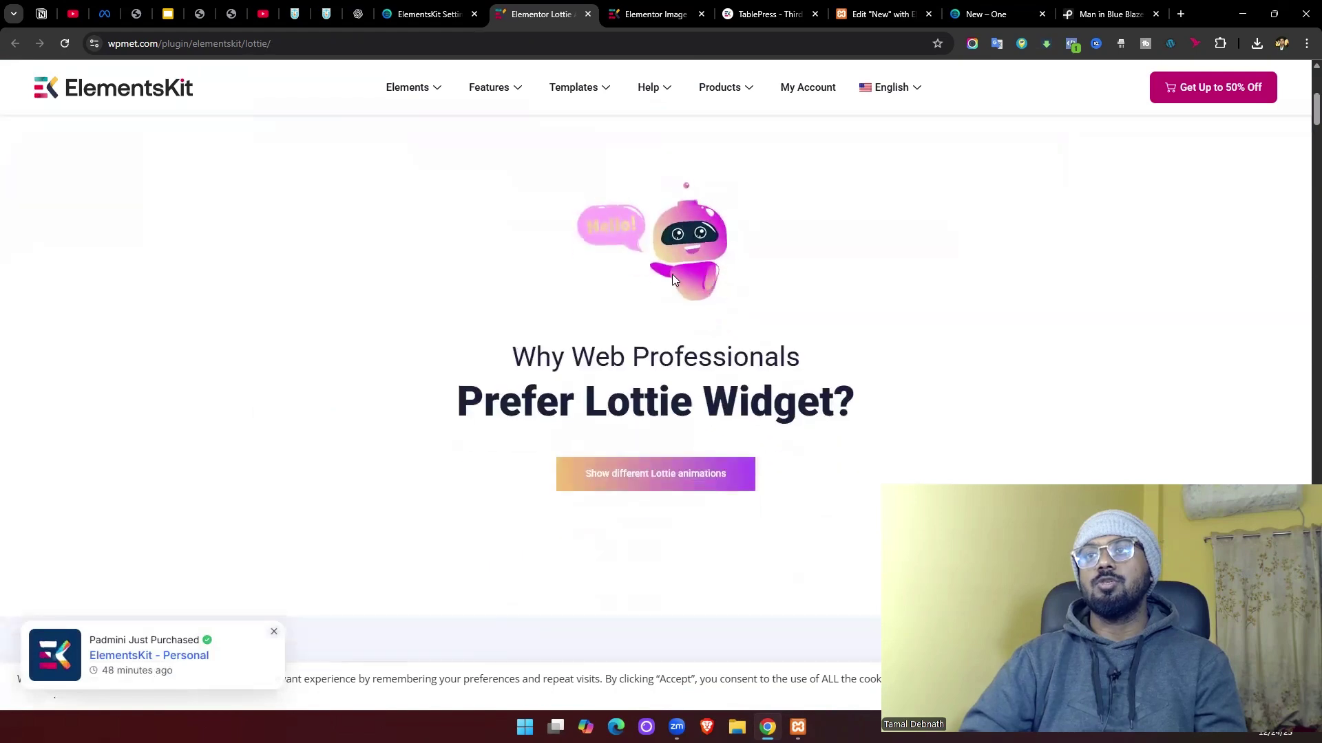
# - Return to the ElementsKit widget list and review the remaining categories from Creative down to Review & Testimonials
pyautogui.click(430, 15)
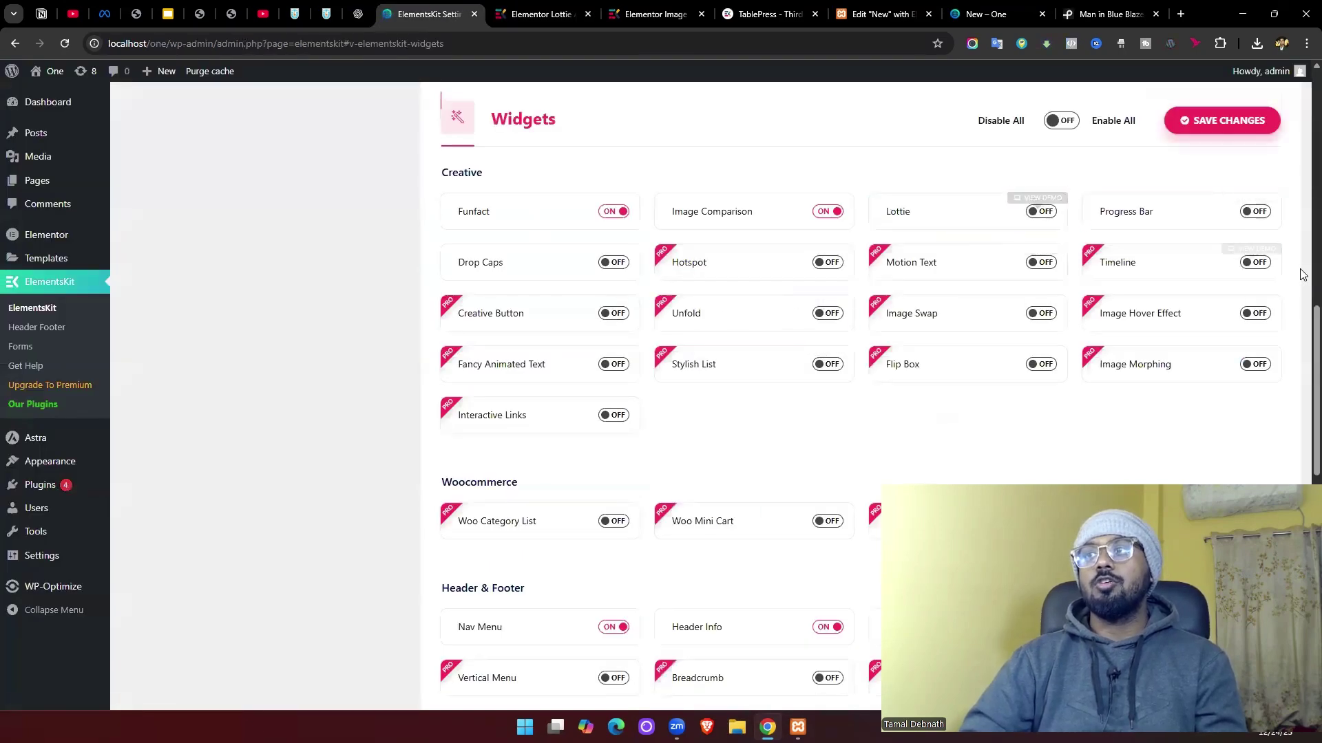
pyautogui.scroll(-4, 1299, 307)
pyautogui.scroll(-2, 1239, 299)
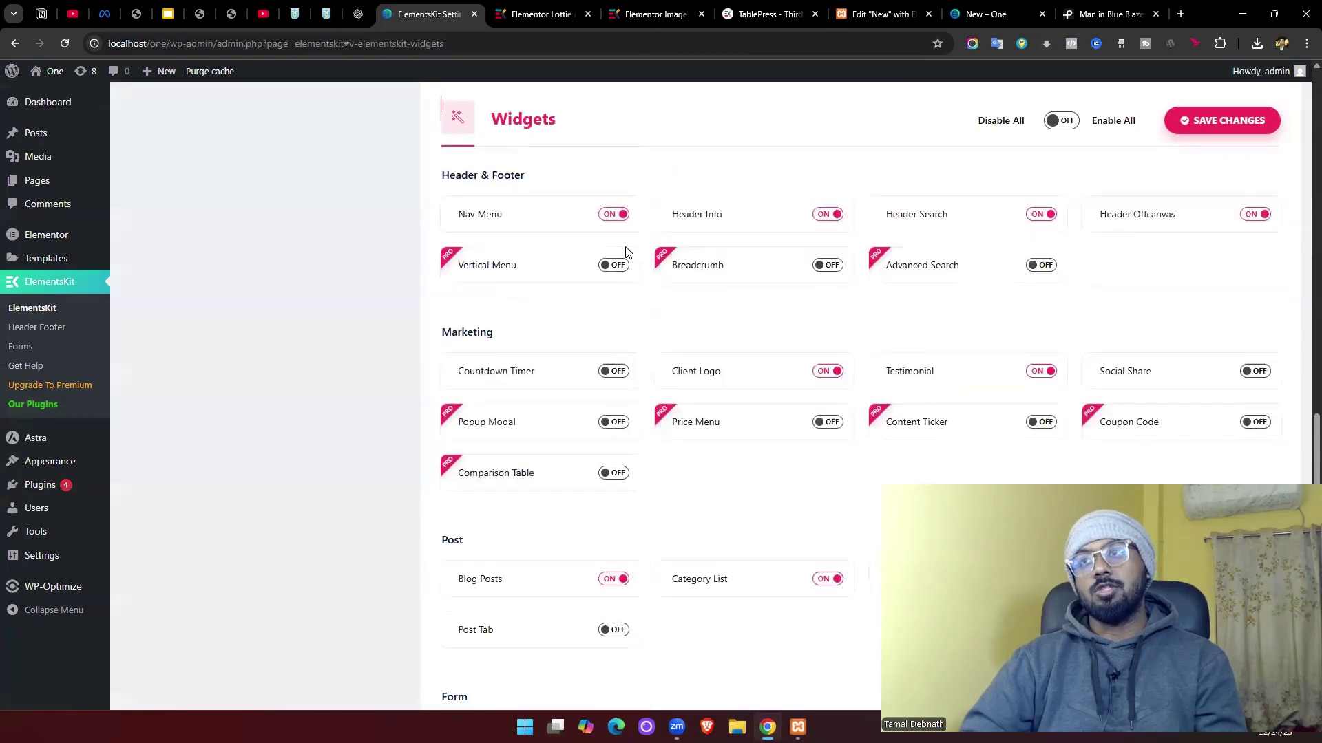
pyautogui.scroll(-2, 1301, 331)
pyautogui.scroll(-1, 1302, 316)
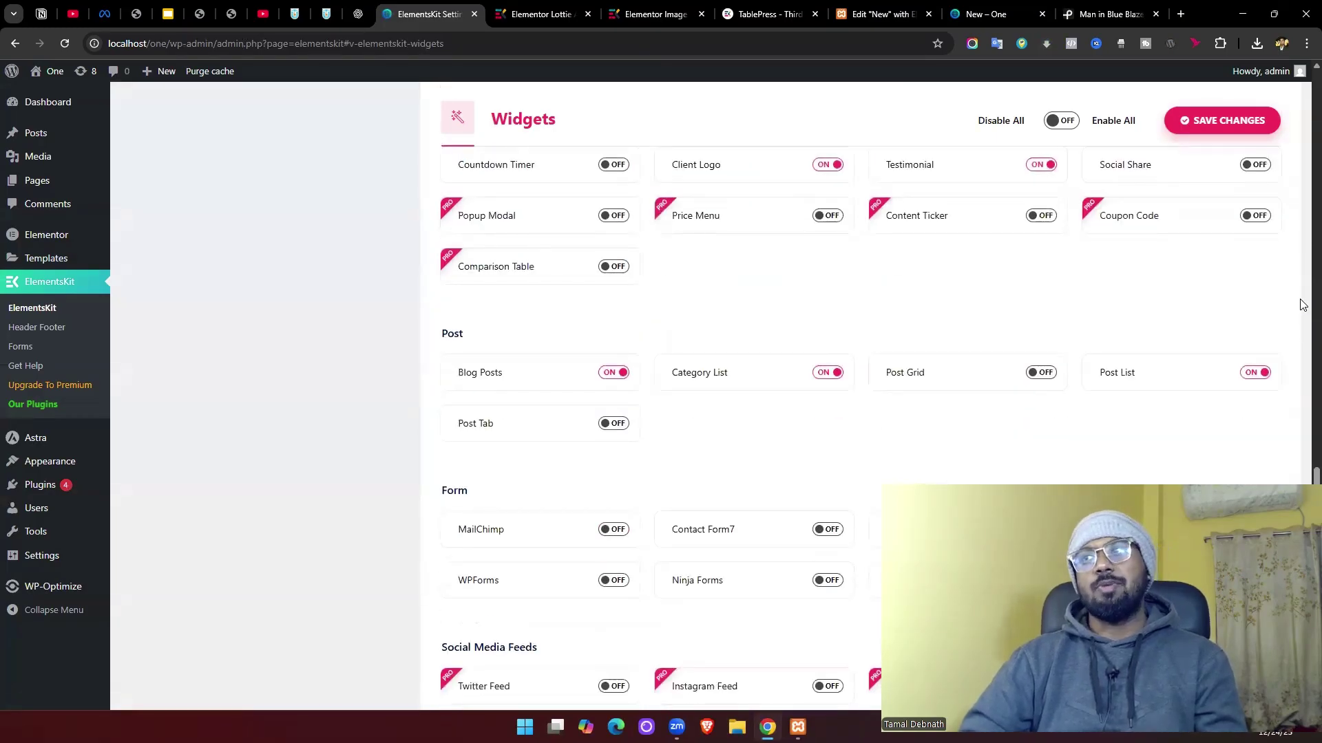
pyautogui.scroll(-3, 1302, 314)
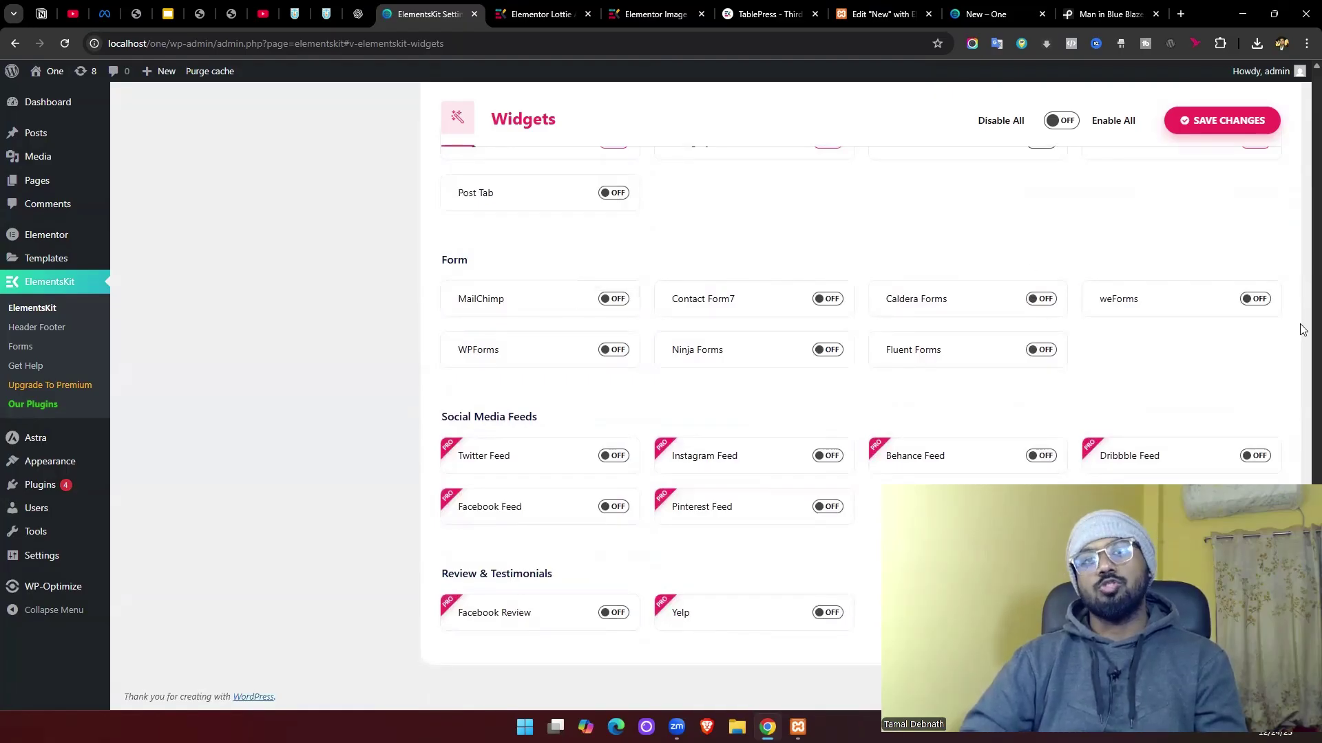
# - Go back to the page open in the Elementor editor and review its finished sections, from the social links up to the blog post list
pyautogui.click(568, 7)
pyautogui.moveTo(748, 278)
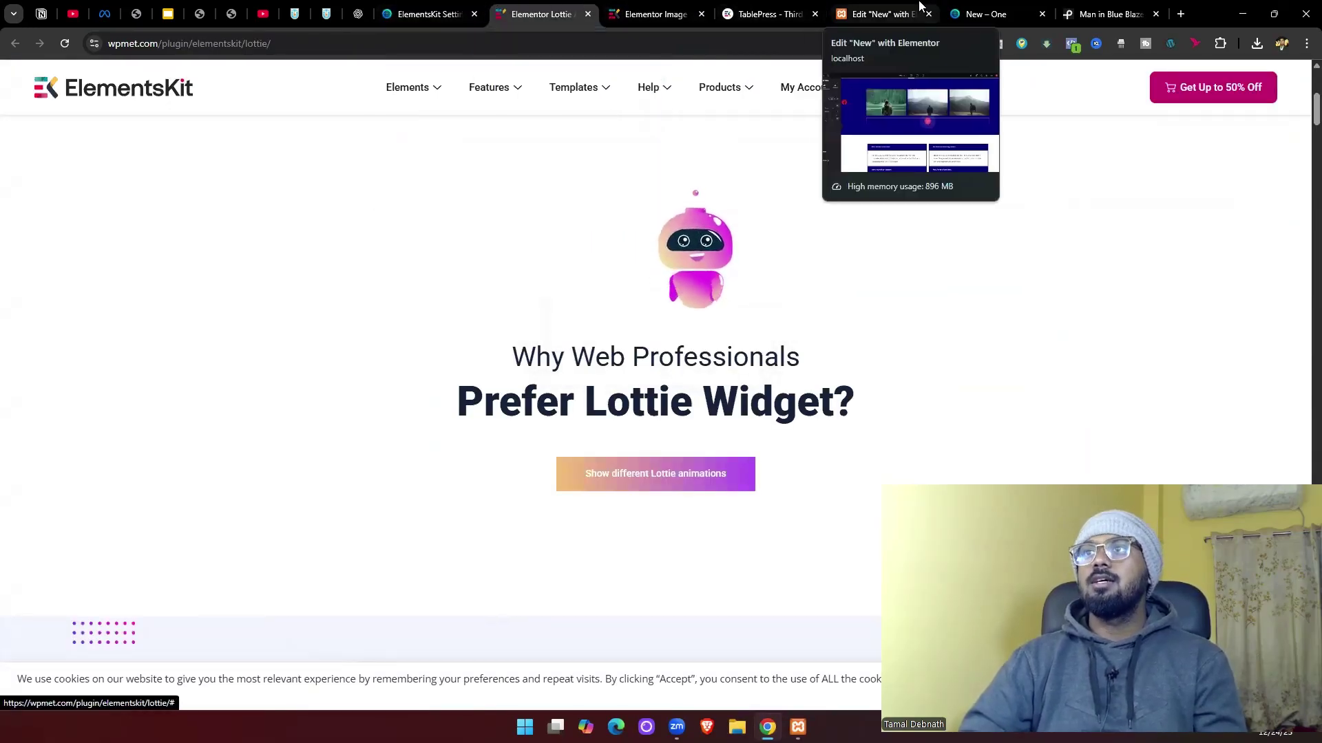
pyautogui.click(881, 14)
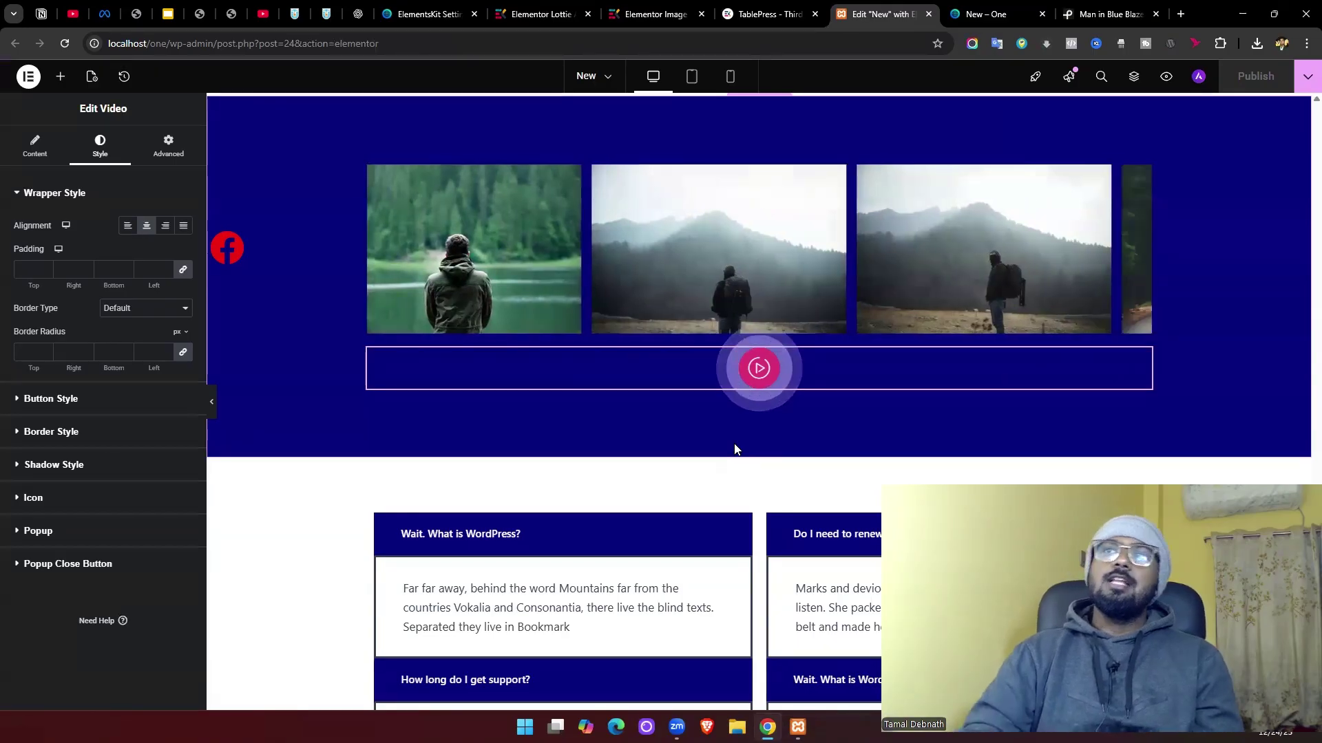
pyautogui.scroll(20, 742, 410)
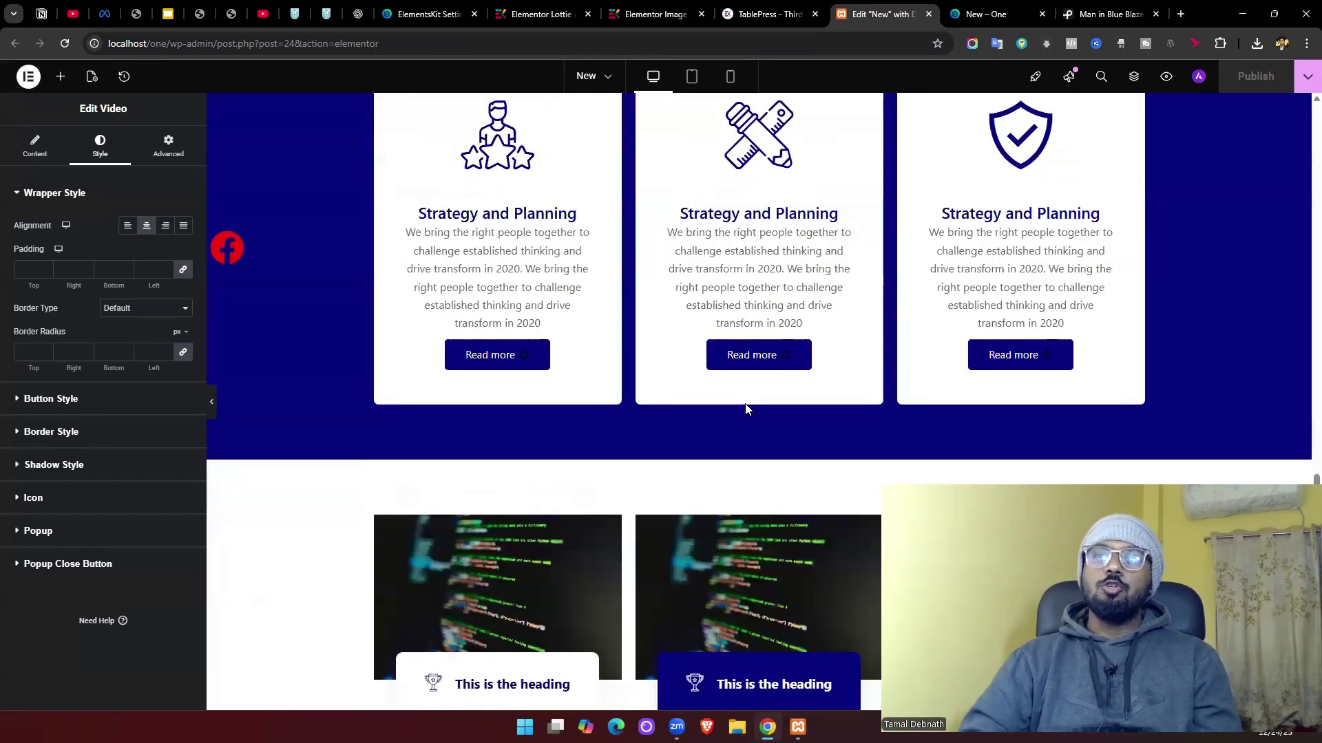
pyautogui.scroll(-10, 1302, 449)
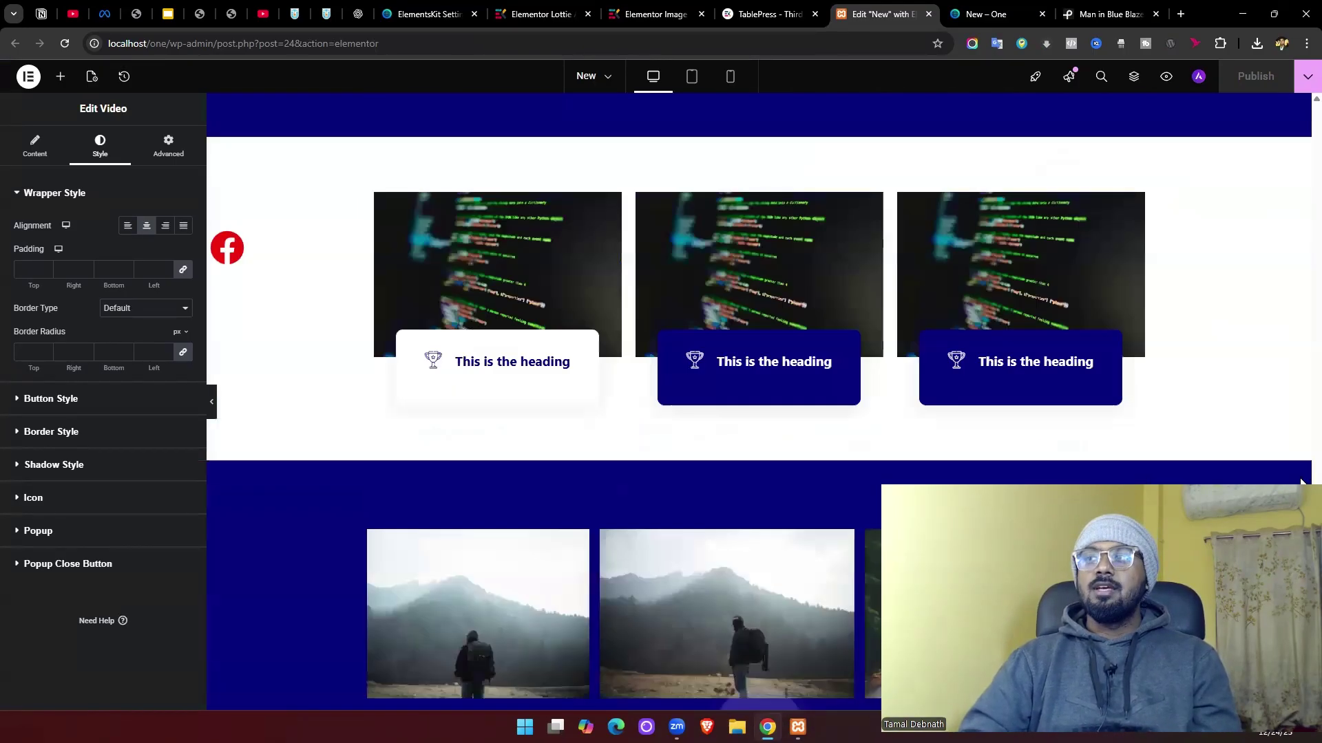
pyautogui.scroll(-10, 805, 517)
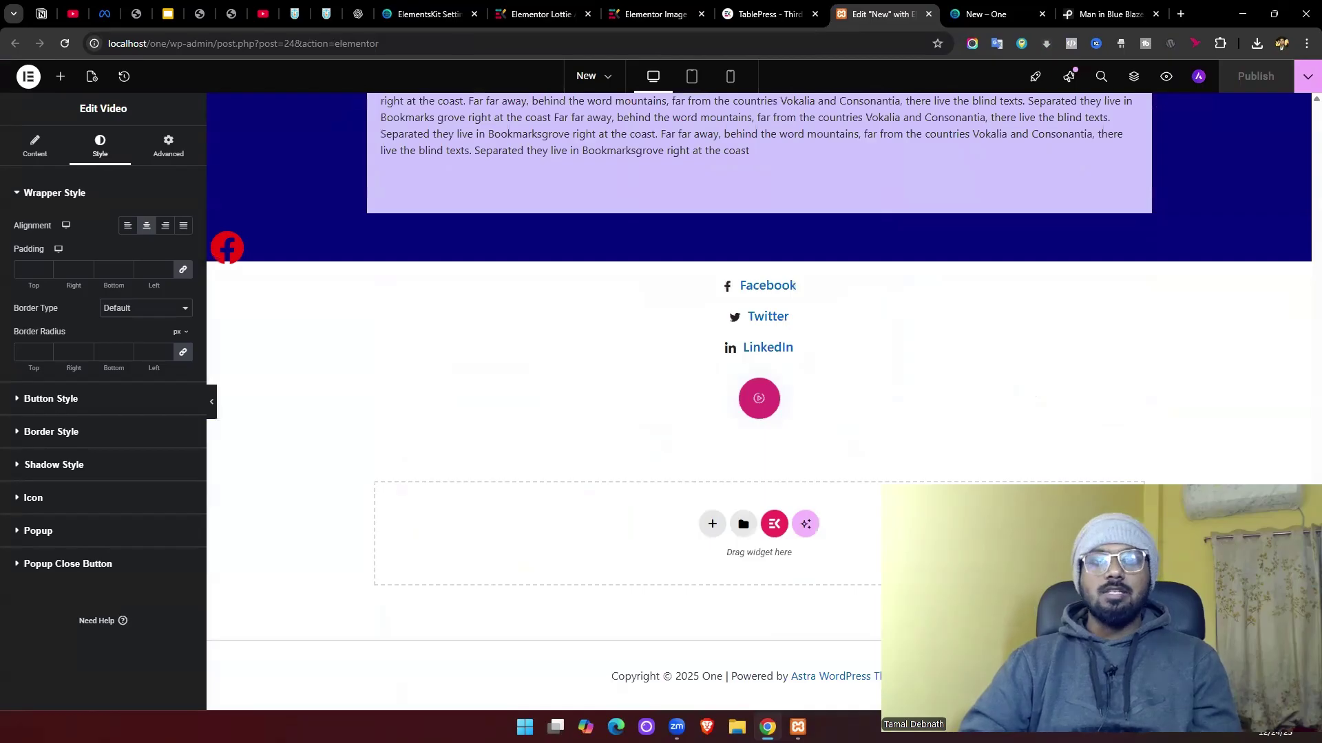
pyautogui.scroll(15, 1301, 293)
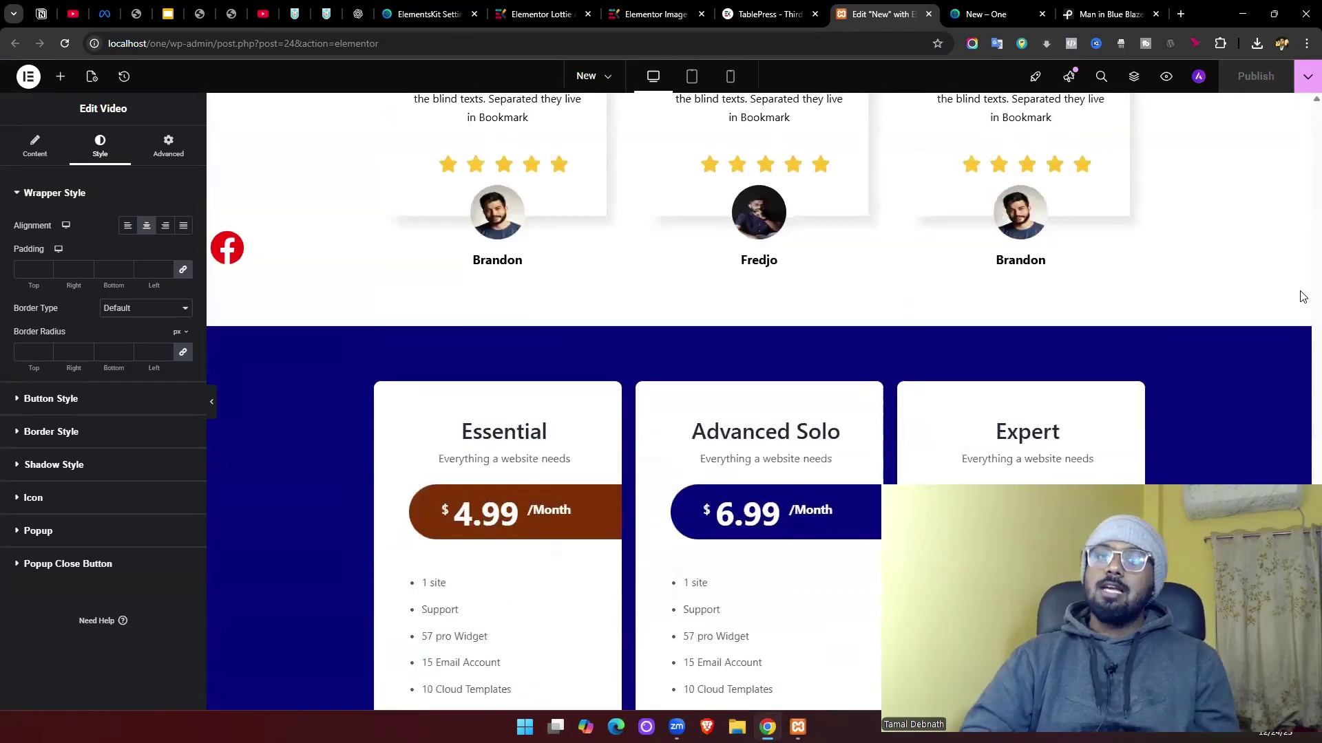
pyautogui.scroll(8, 1301, 292)
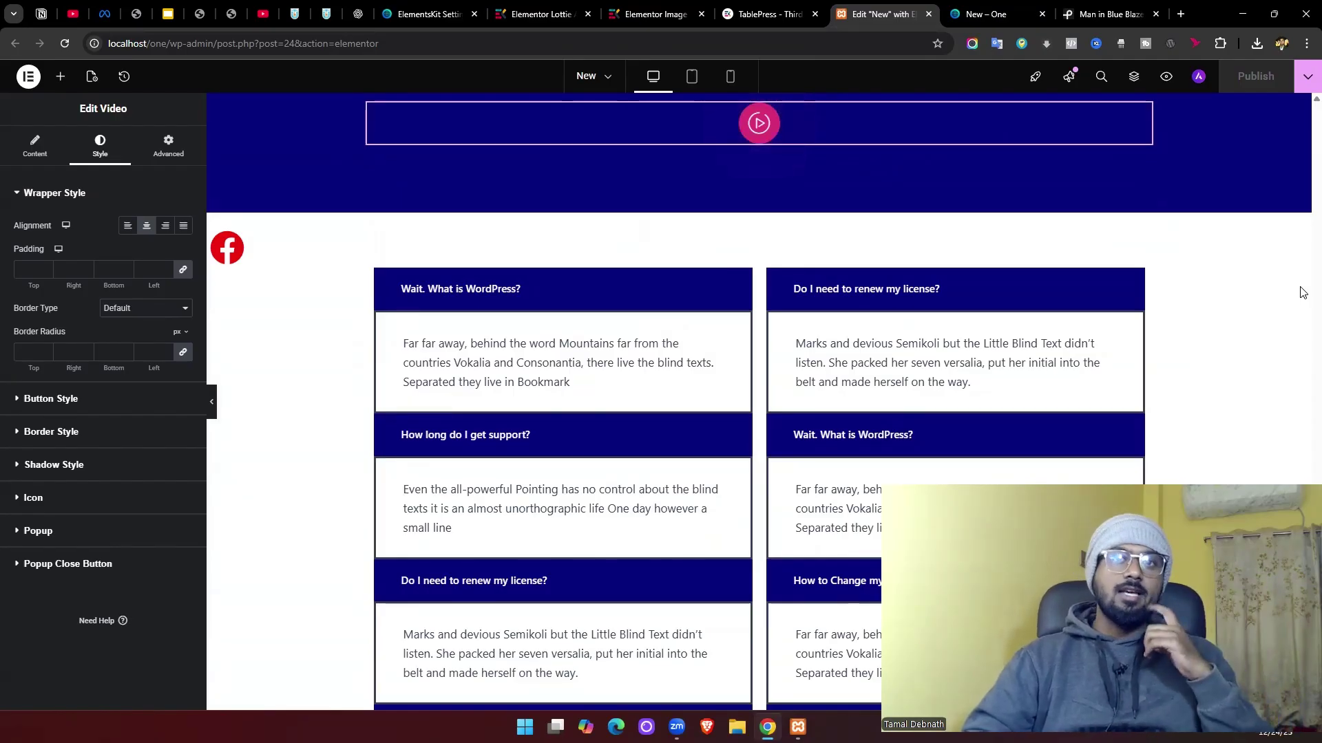
pyautogui.scroll(6, 1298, 299)
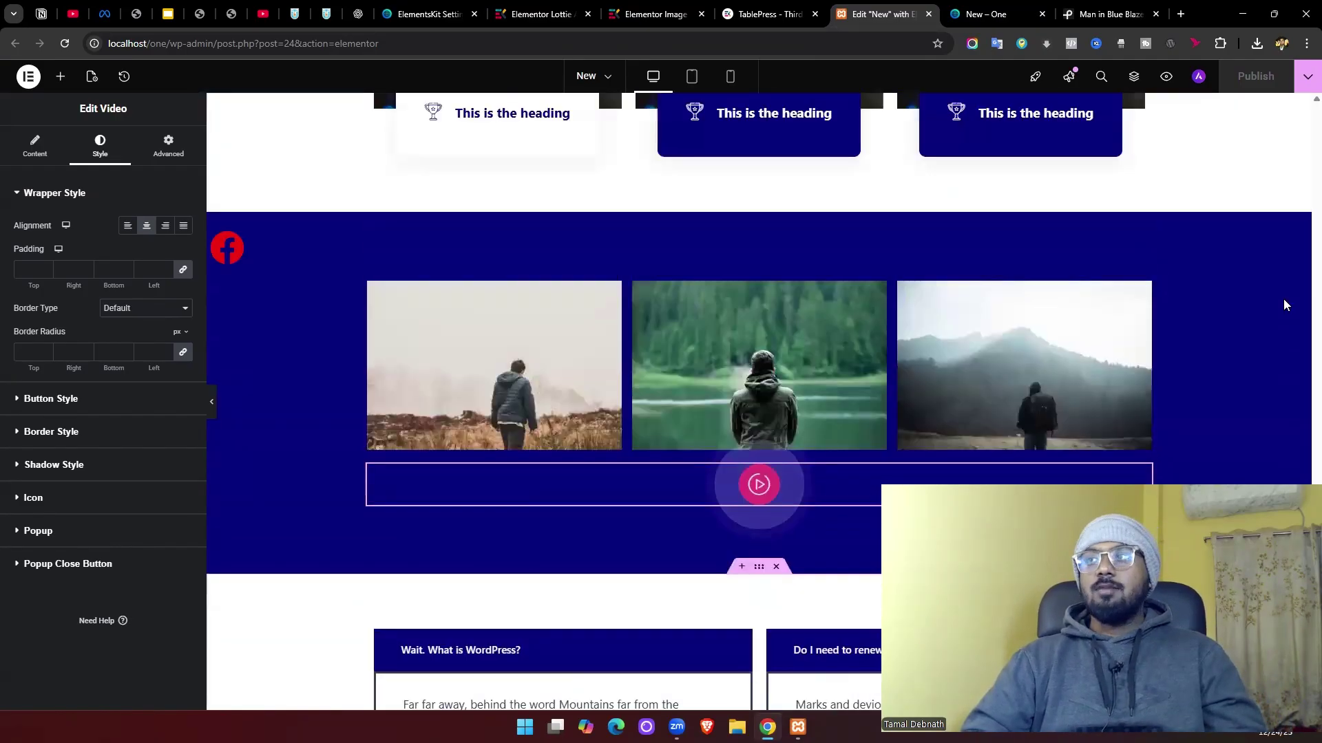
pyautogui.scroll(10, 1299, 306)
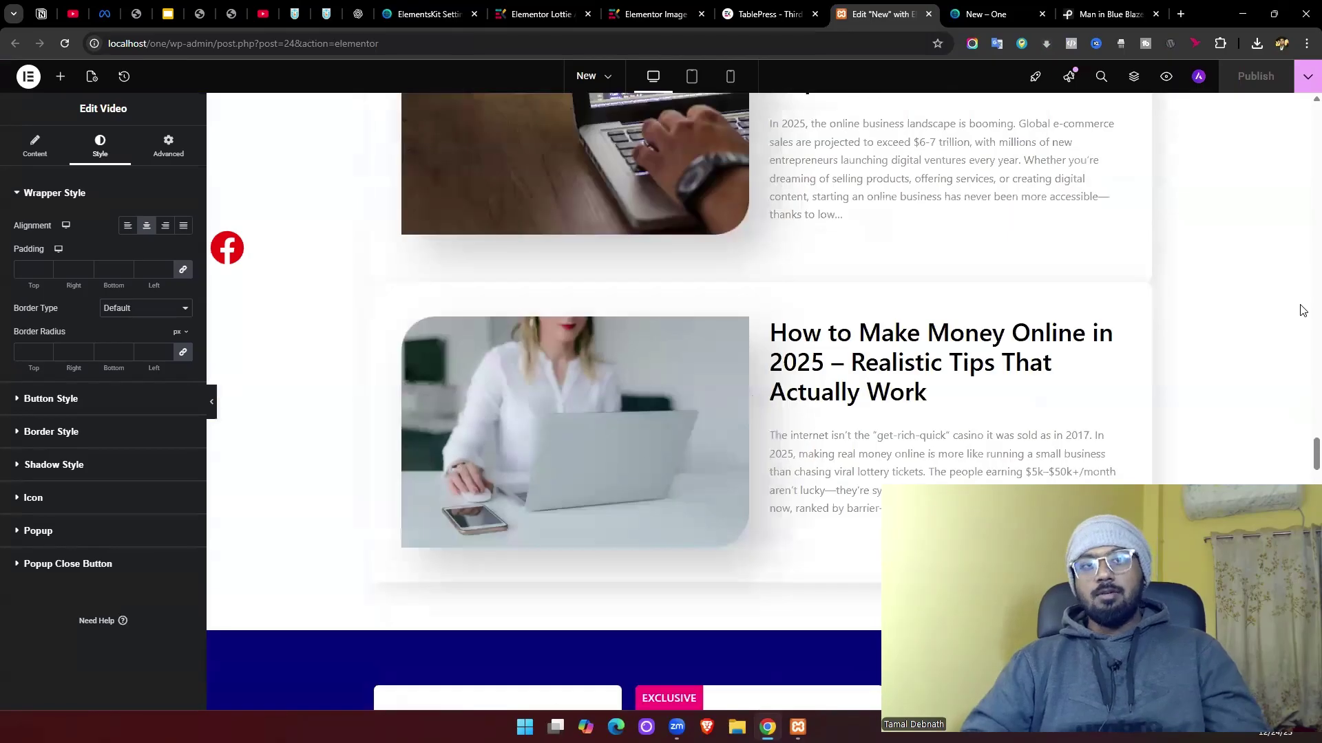
pyautogui.scroll(2, 1301, 310)
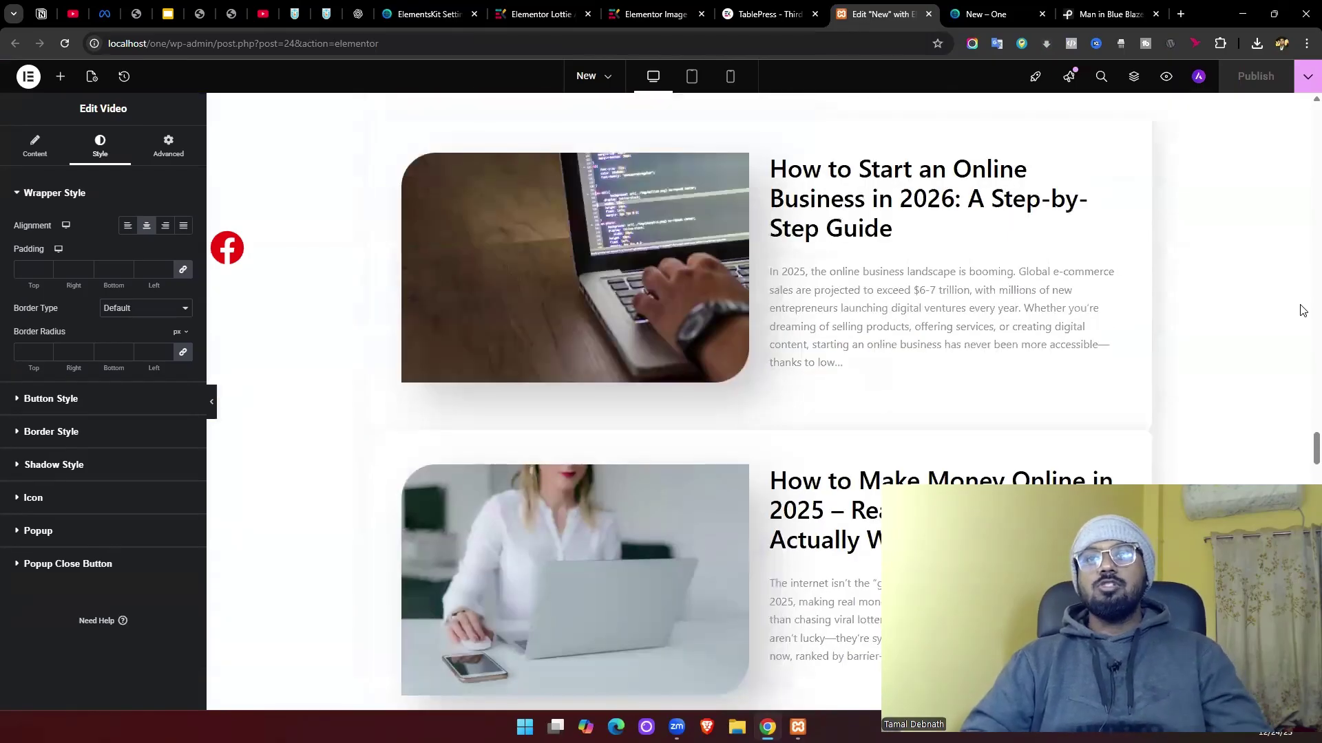